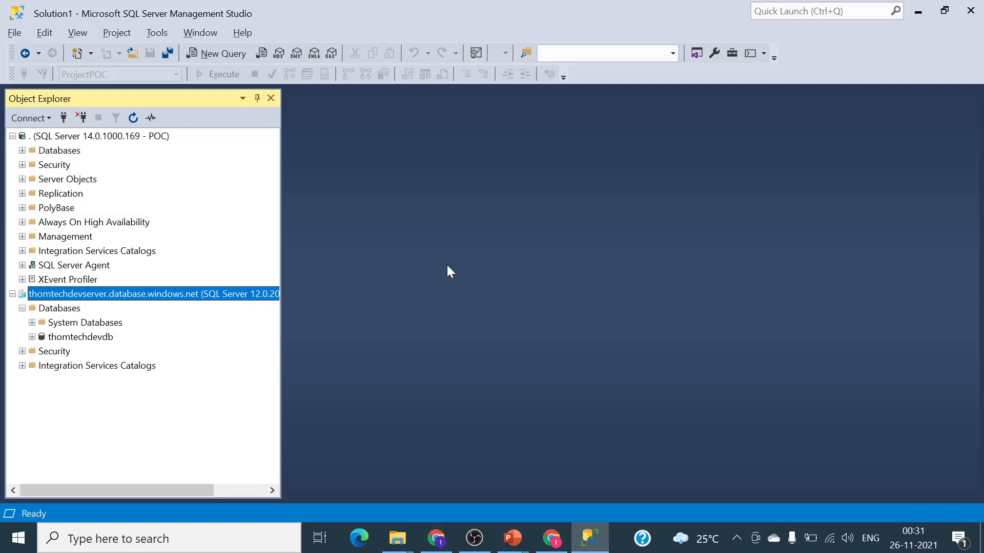
- Query the top 1000 rows of the dbo.Employee table in the local server's ProjectPOC database
click(44, 137)
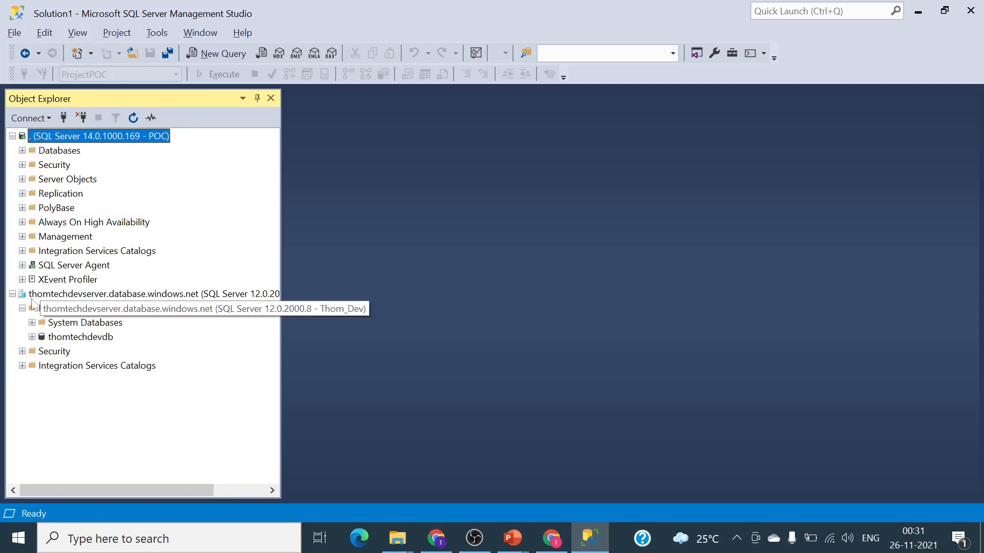
click(62, 296)
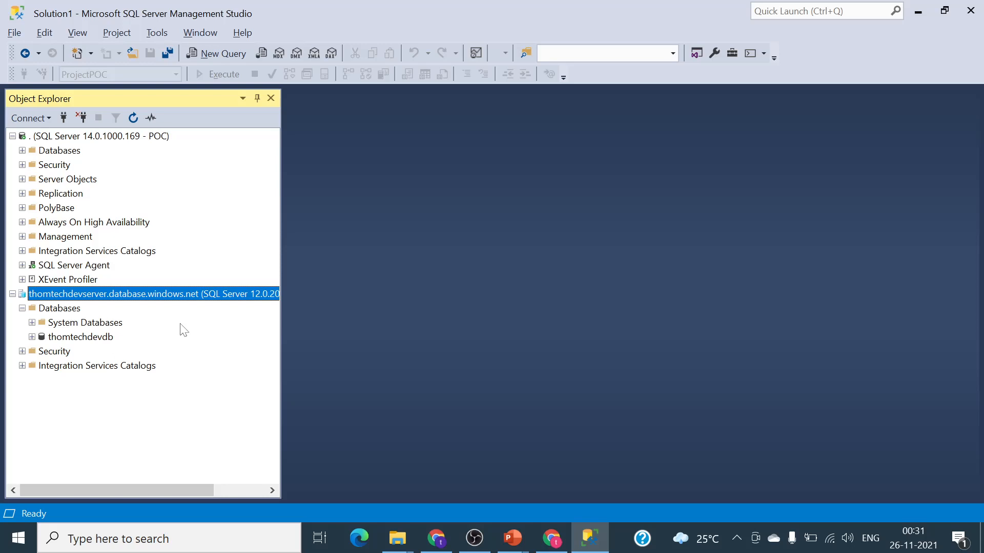
click(23, 151)
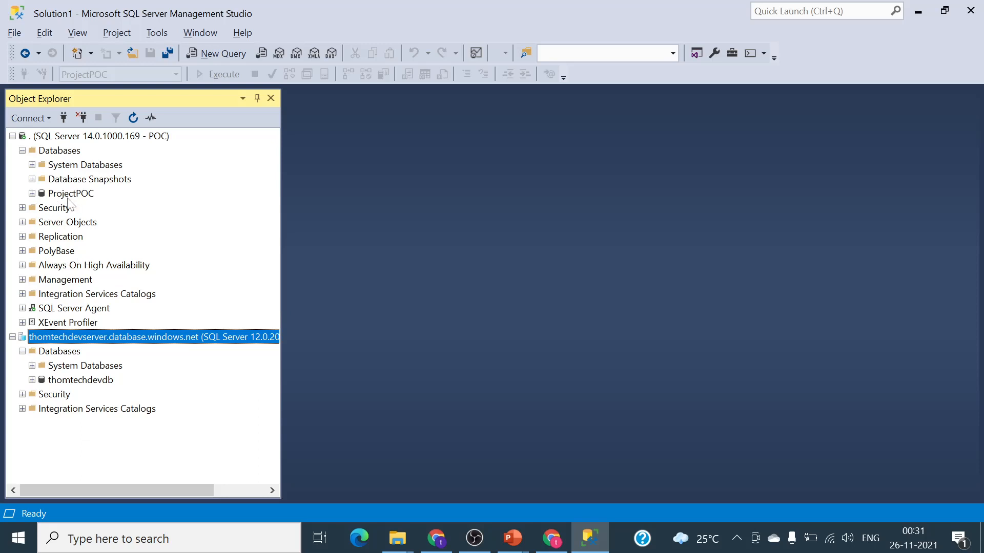
click(32, 193)
click(41, 222)
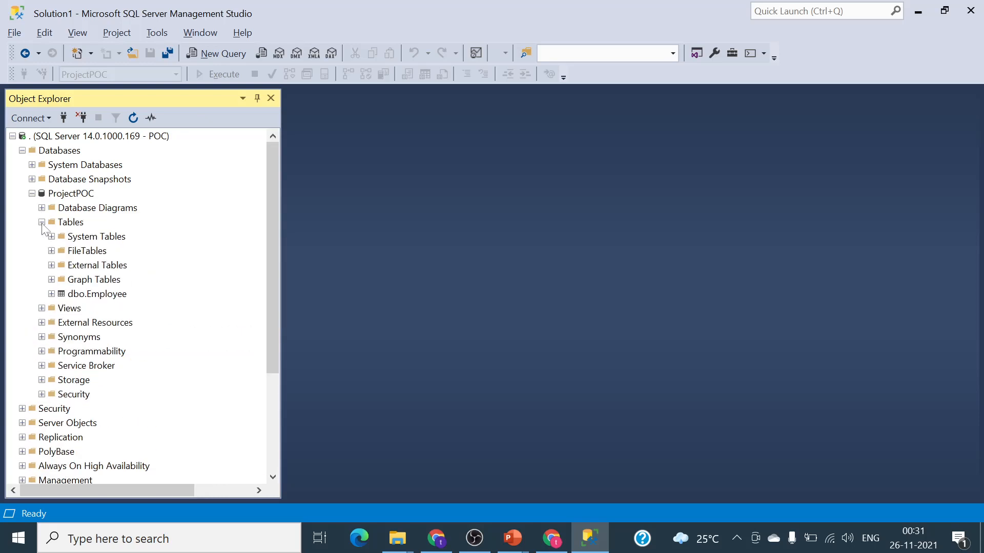
right_click(77, 295)
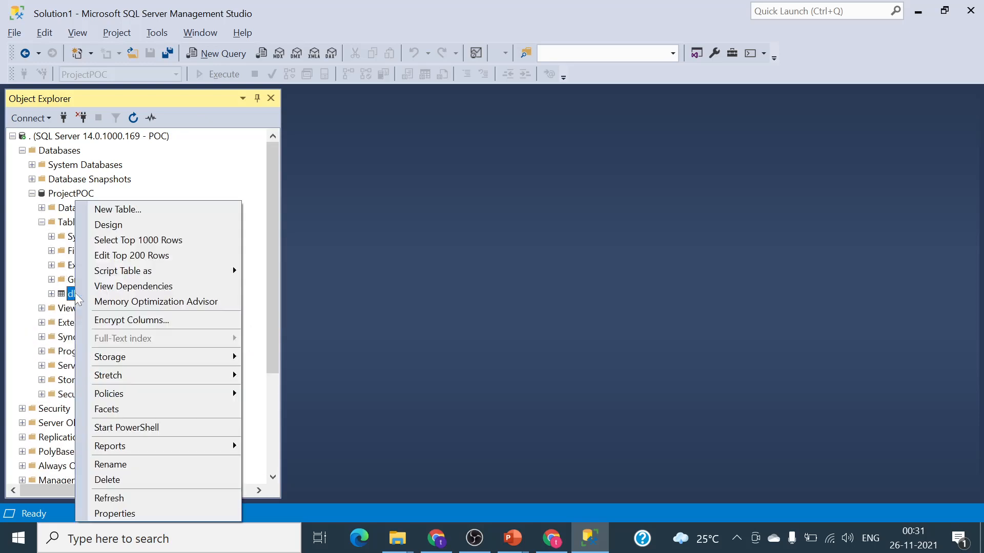
click(137, 241)
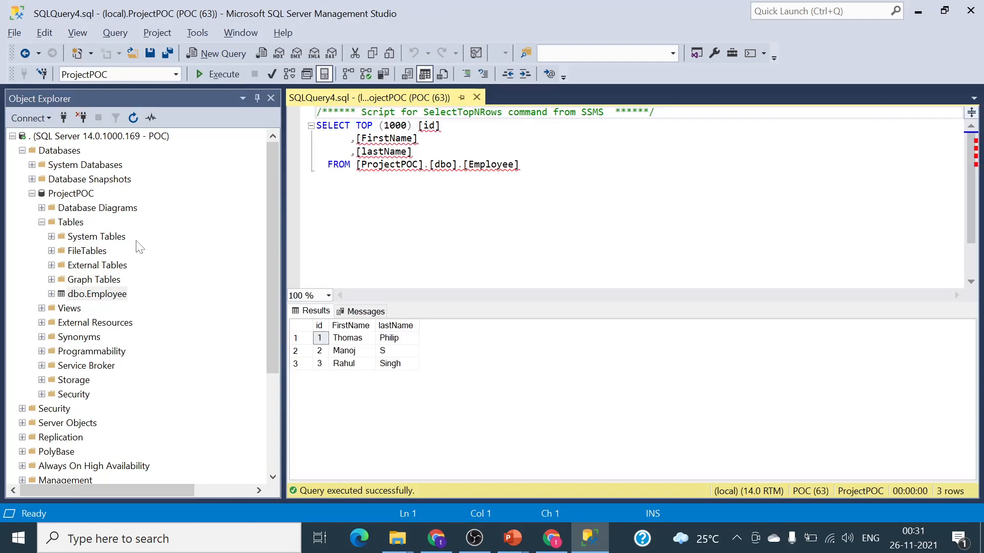
- List the tables of the thomtechdevdb database on the thomtechdevserver.database.windows.net server
scroll(137, 247, down, 2)
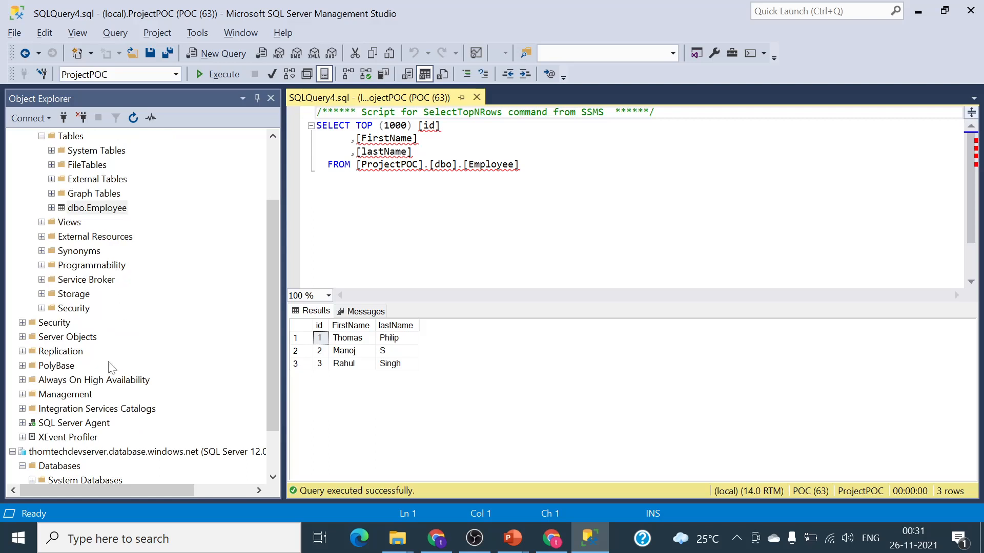
scroll(110, 367, down, 2)
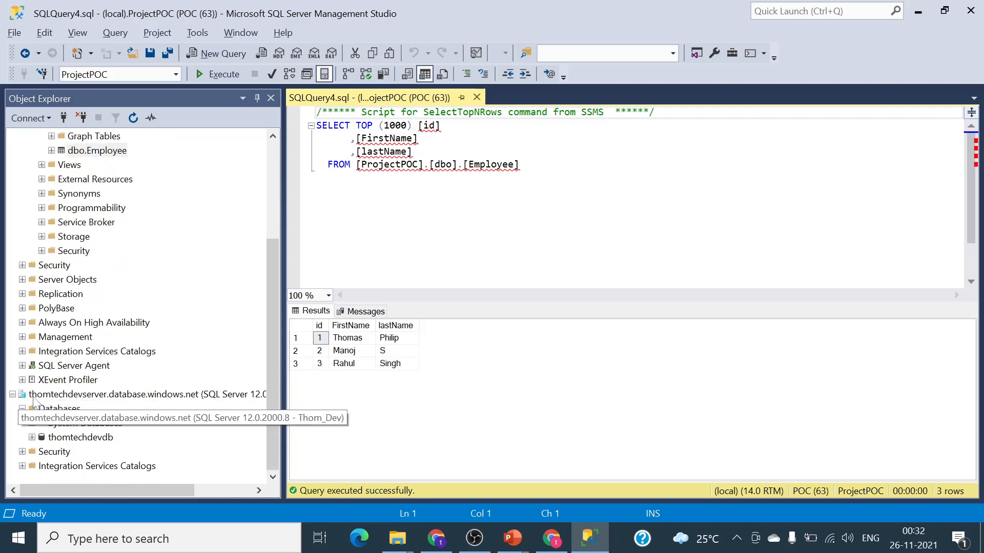
click(32, 438)
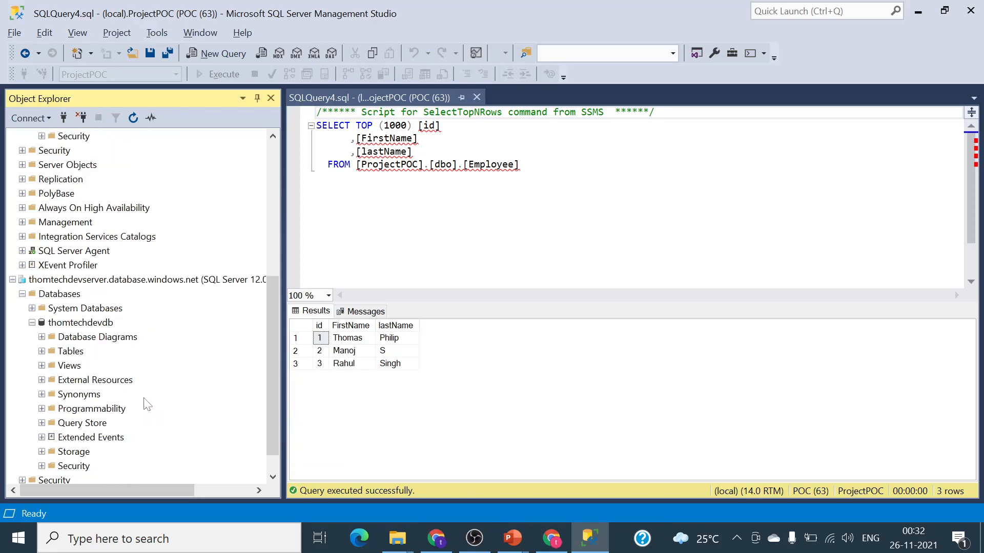
scroll(147, 405, up, 3)
scroll(97, 398, down, 4)
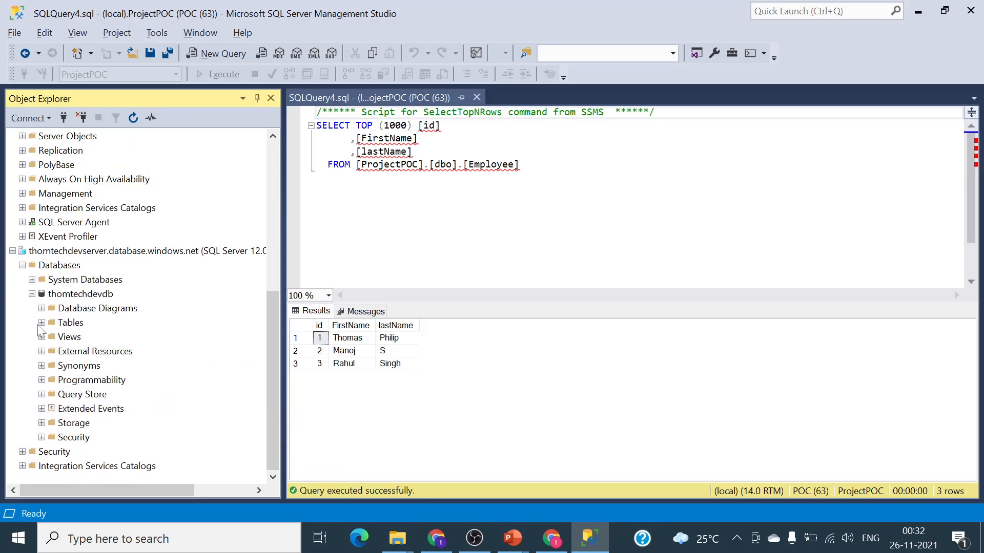
click(42, 323)
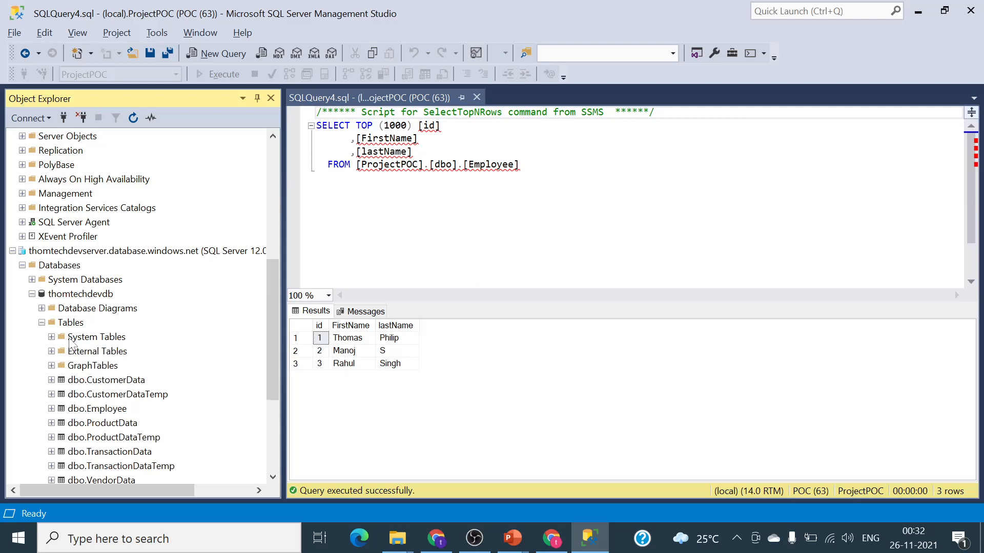
scroll(173, 394, down, 1)
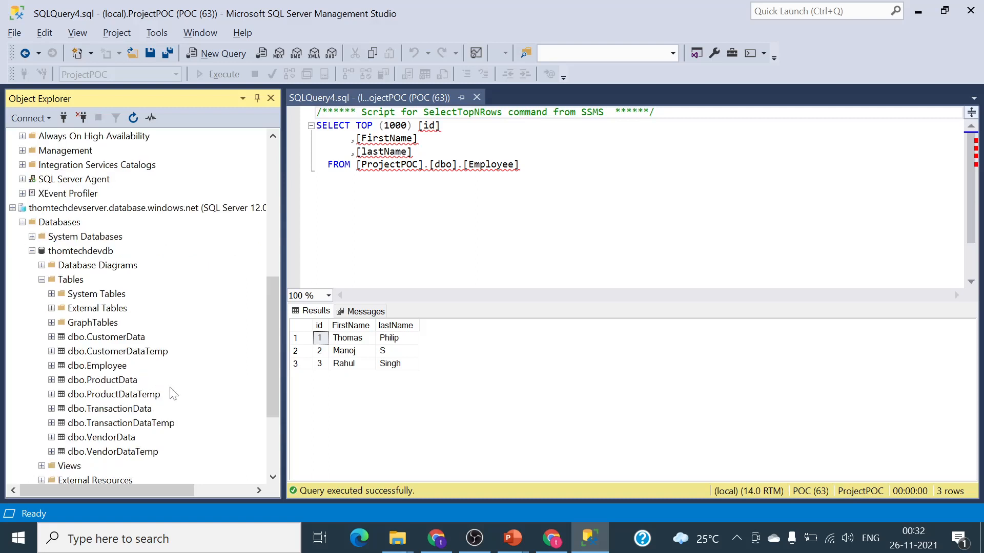
scroll(173, 394, down, 1)
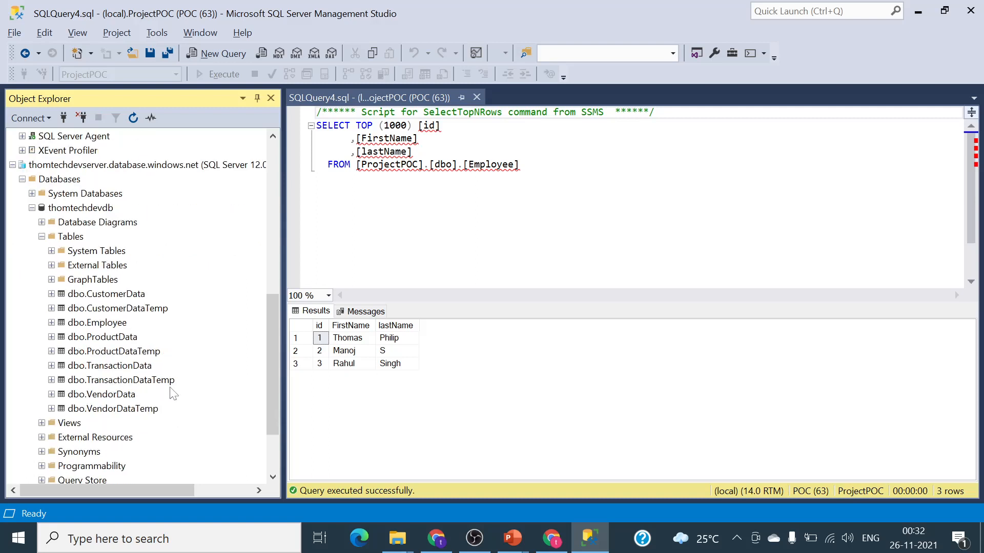
- Query the top 1000 rows of the dbo.Employee table in thomtechdevdb
click(75, 327)
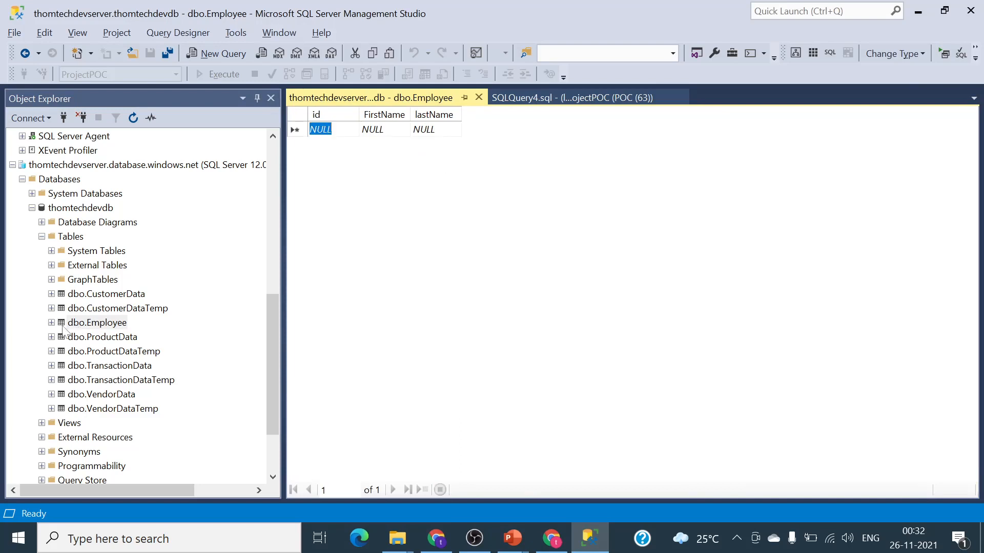
click(62, 327)
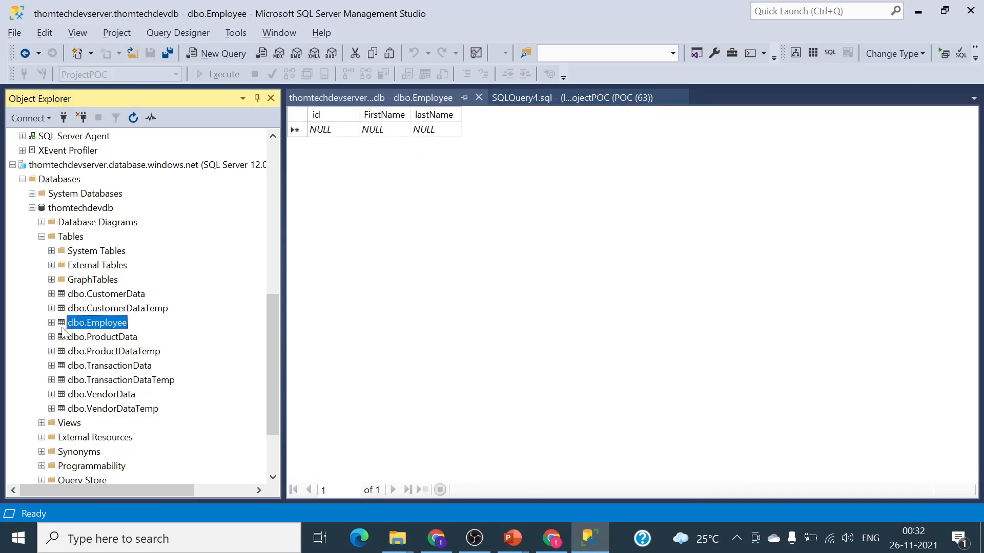
right_click(62, 324)
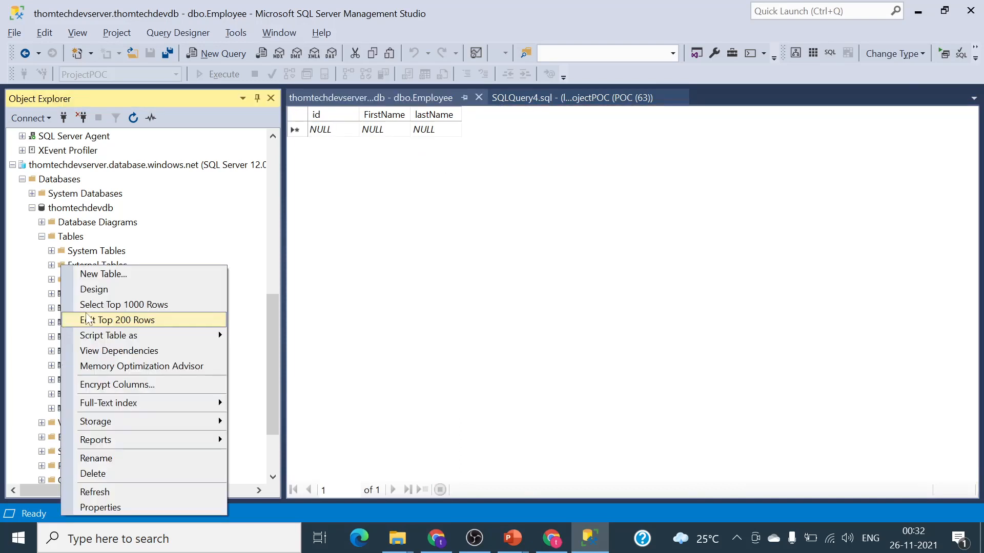
click(136, 304)
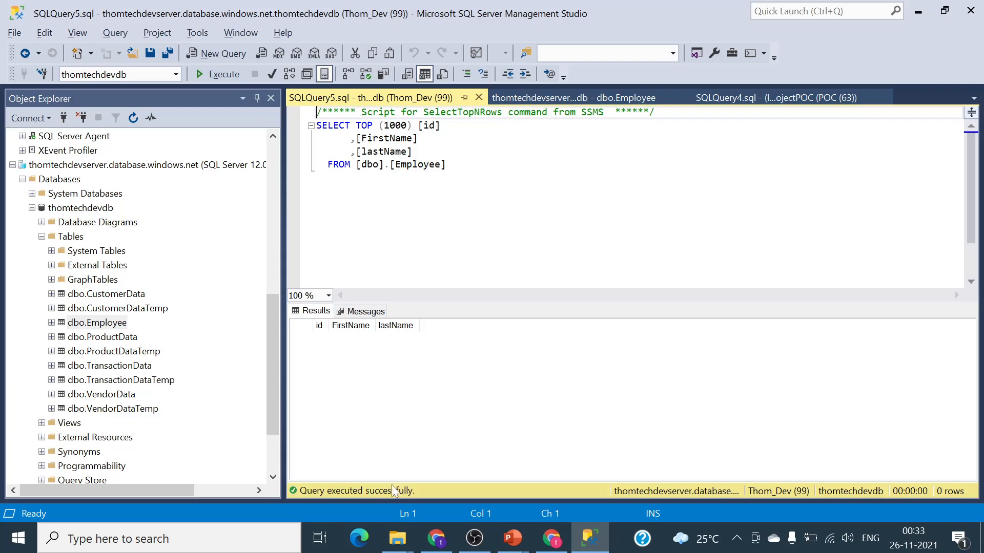
- Switch to Azure Data Factory in Chrome and create a new blank pipeline in the thomtechdevadf factory
click(358, 539)
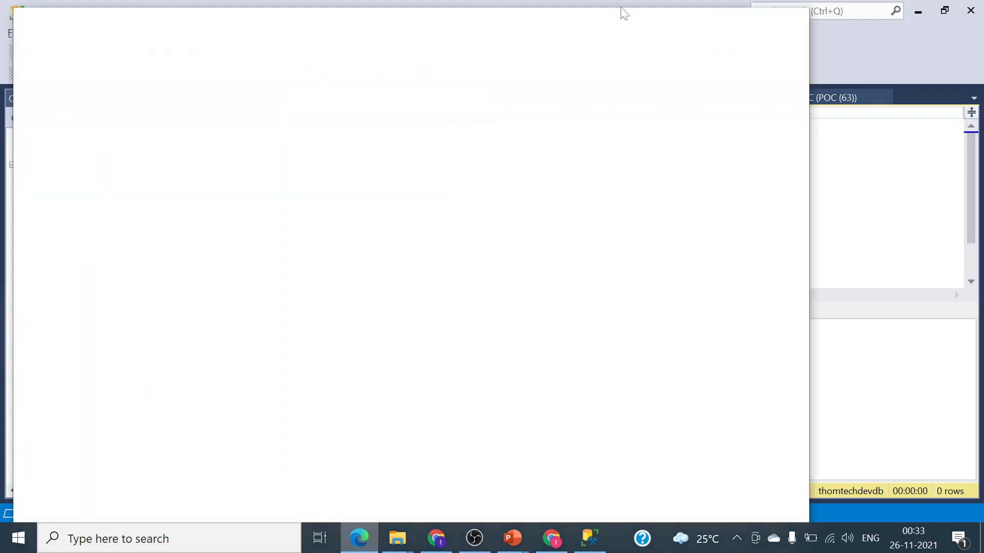
click(794, 25)
click(440, 538)
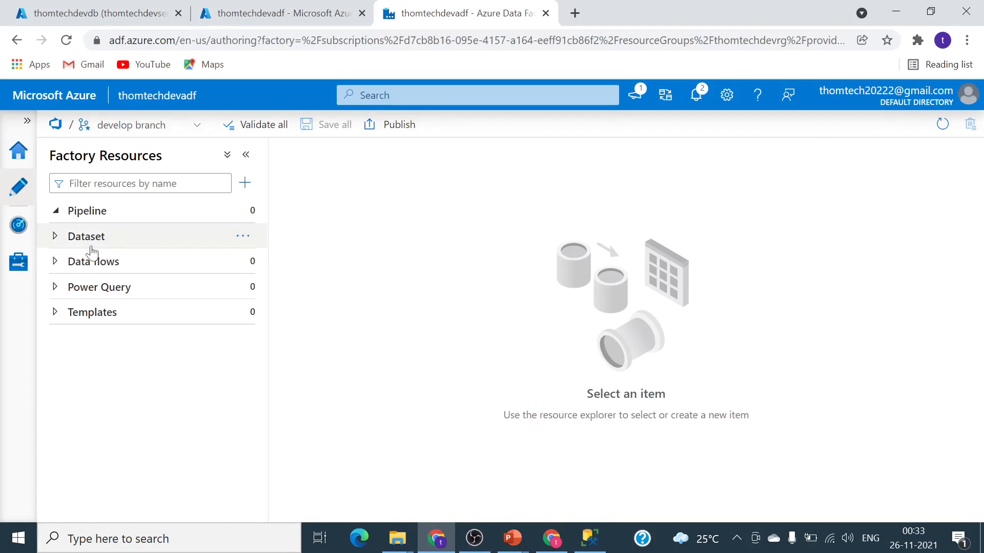
click(244, 211)
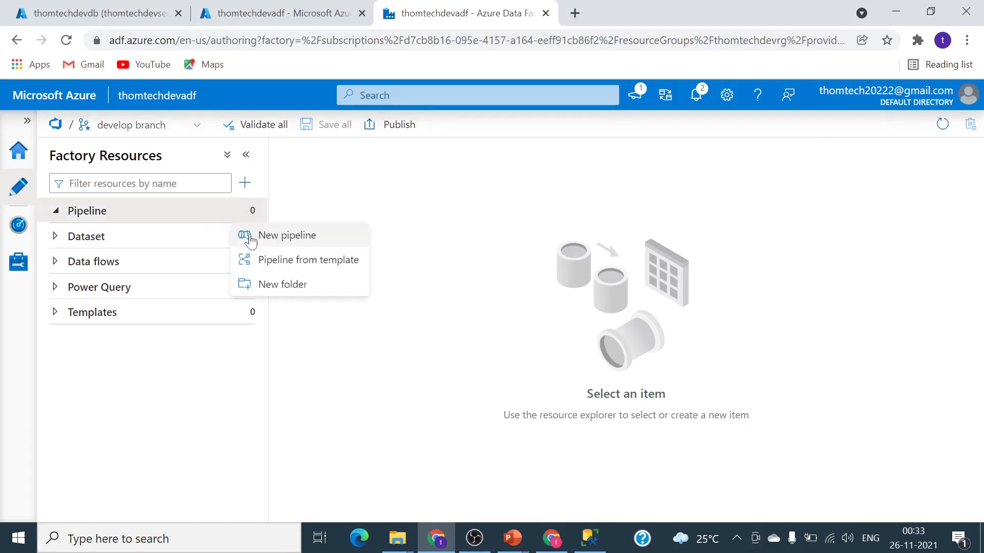
click(300, 237)
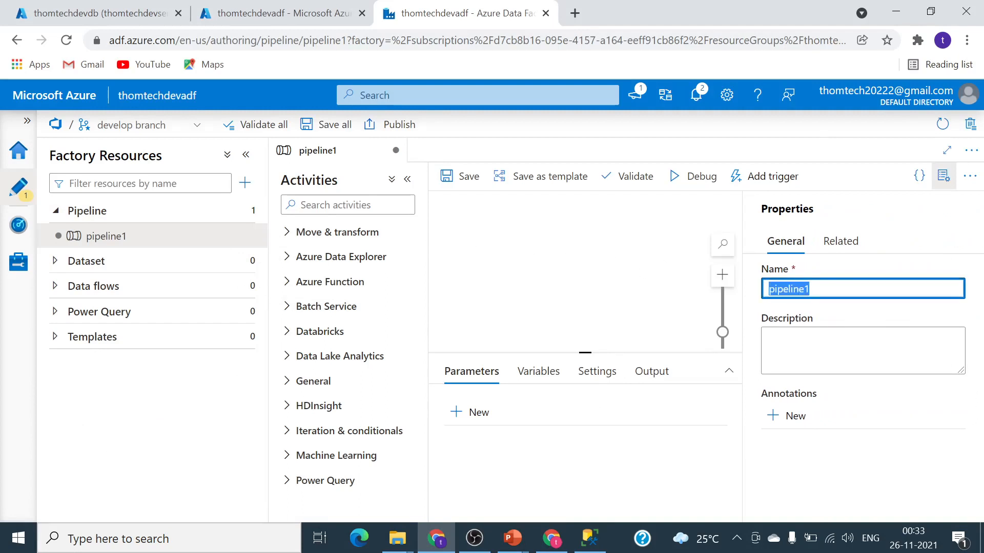
- Name the new pipeline PL_OPSQL_AzureSQL_Extraction and hide its properties
text(PL)
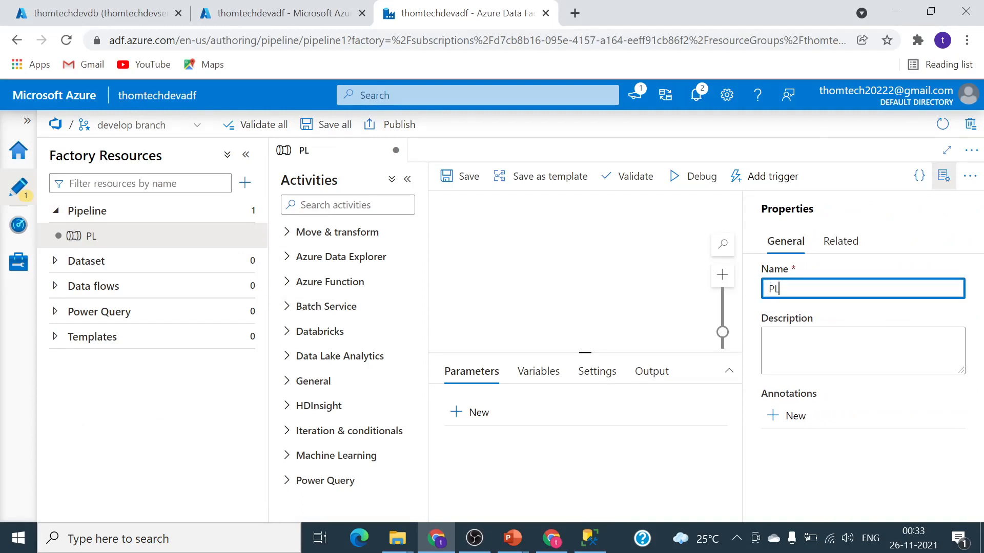
key(BackSpace)
key(BackSpace)
text(PL_)
text(OP)
text(_SQ)
key(BackSpace)
key(BackSpace)
key(BackSpace)
text(SQL)
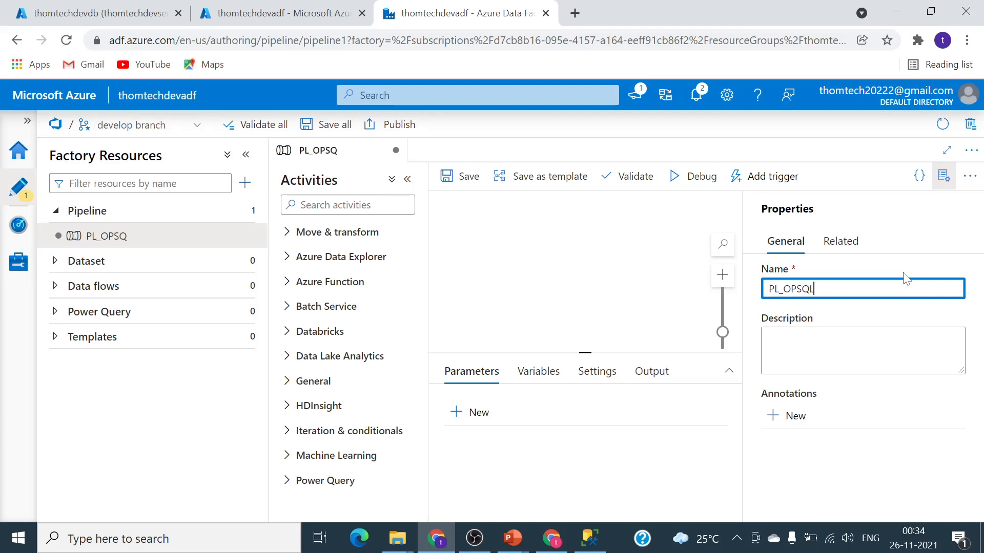
text(_AzureSQL)
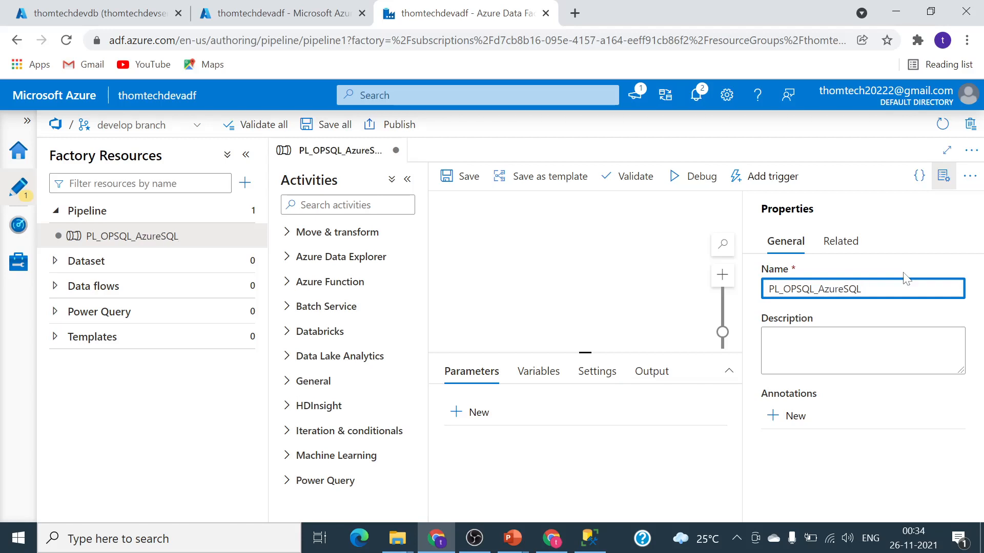
text(_Landing)
key(ctrl+shift+Left)
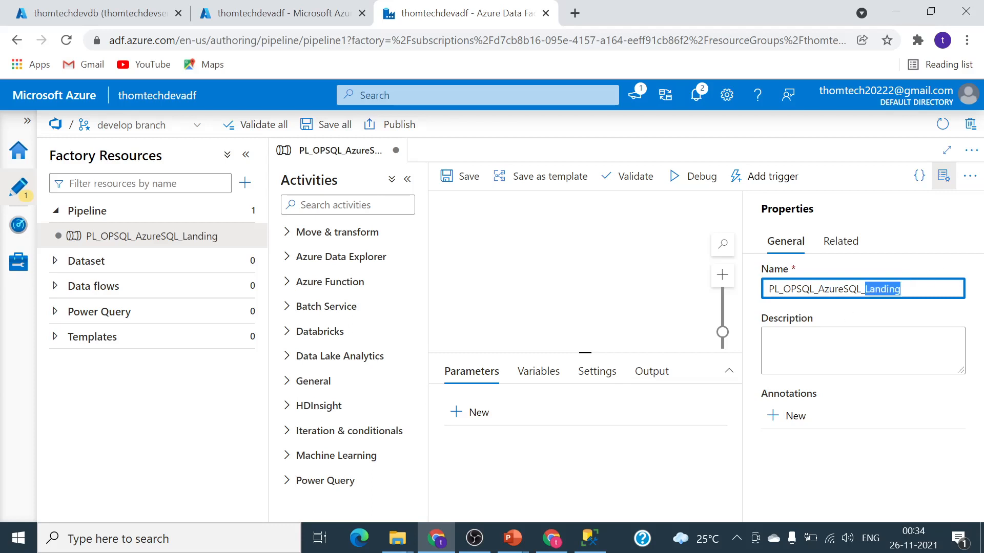
text(Extra)
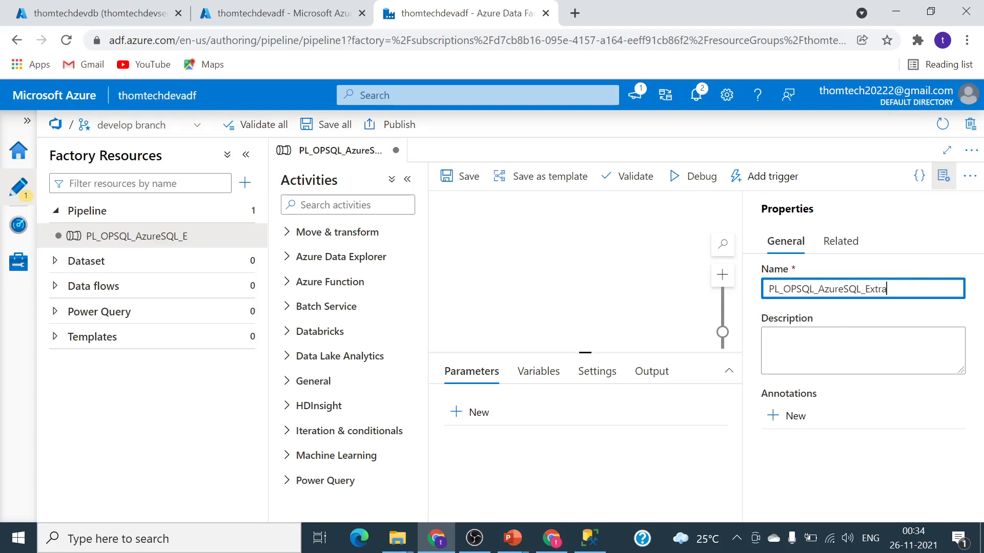
text(ction)
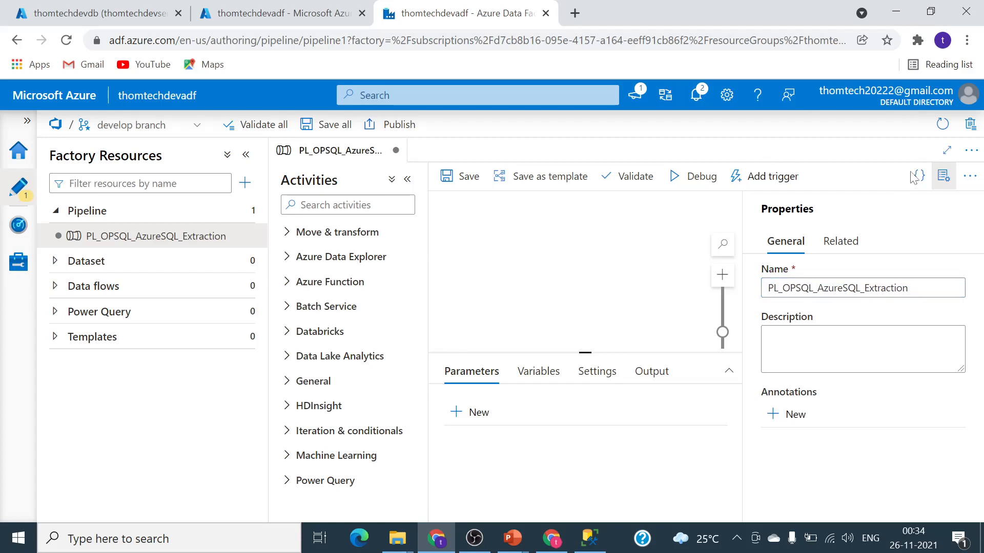
click(943, 176)
- Find the Copy data activity by searching for copy and add it to the pipeline canvas
click(398, 205)
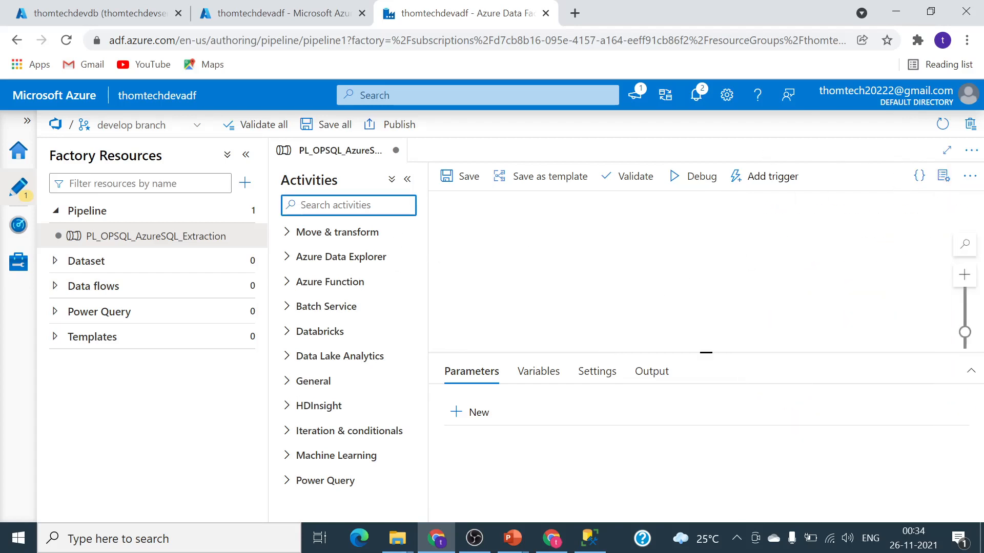
text(copy)
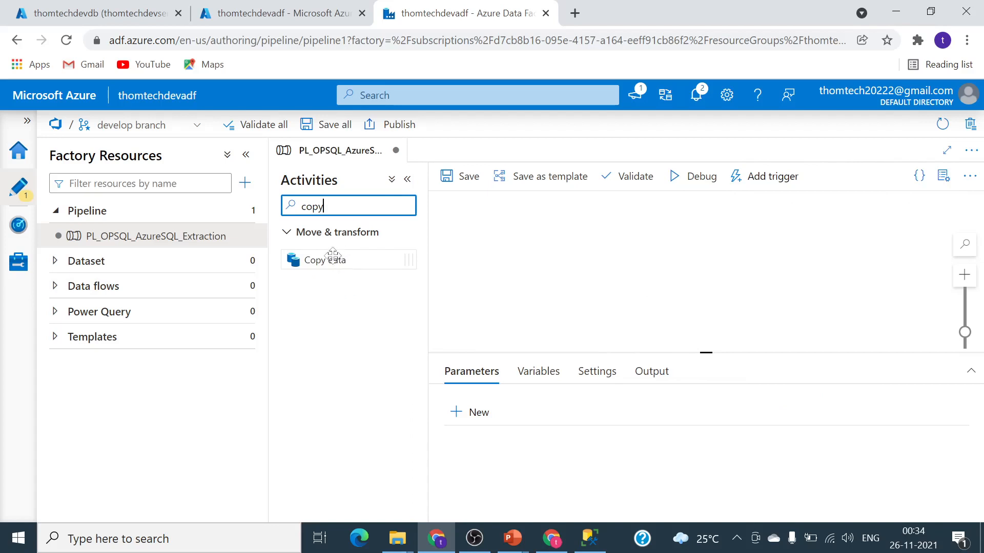
drag(329, 260, 568, 248)
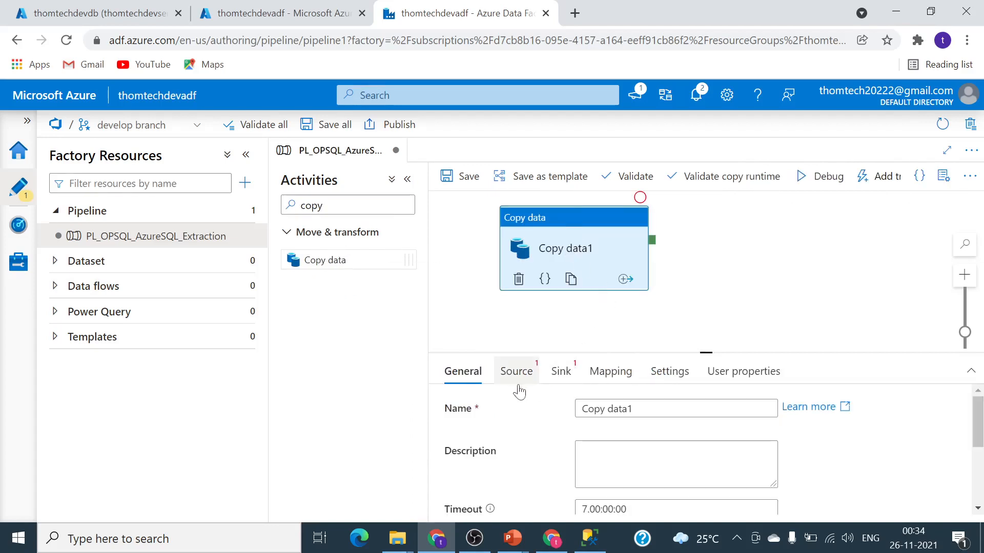
- Rename the copy activity as "ExtractData From SQL Server DB to Azure SQL"
drag(642, 409, 431, 413)
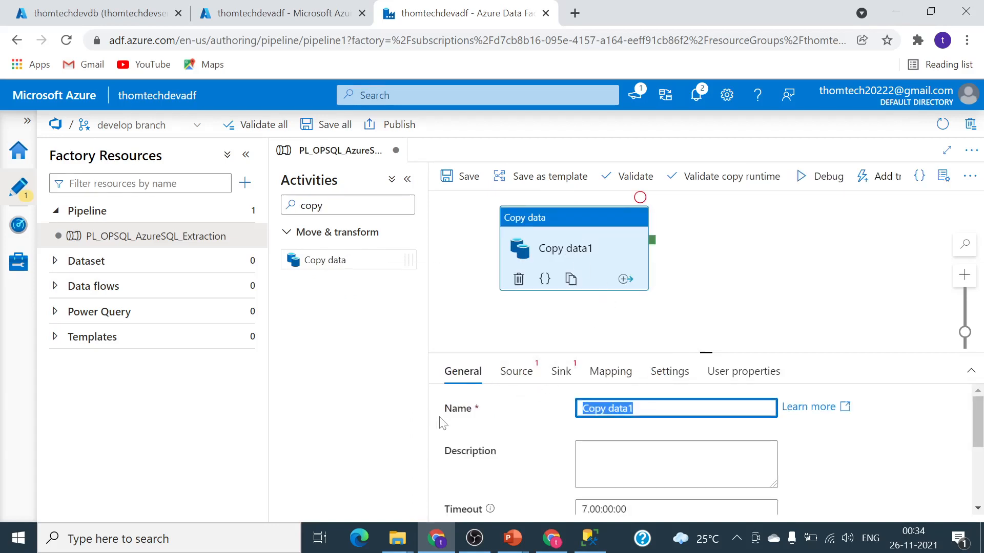
text(Cop)
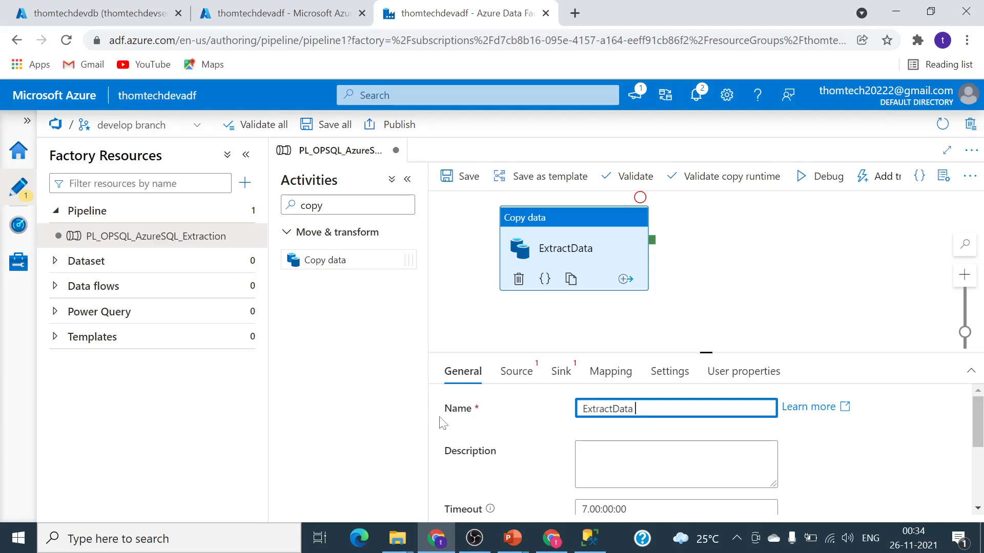
text( From SQL Serv)
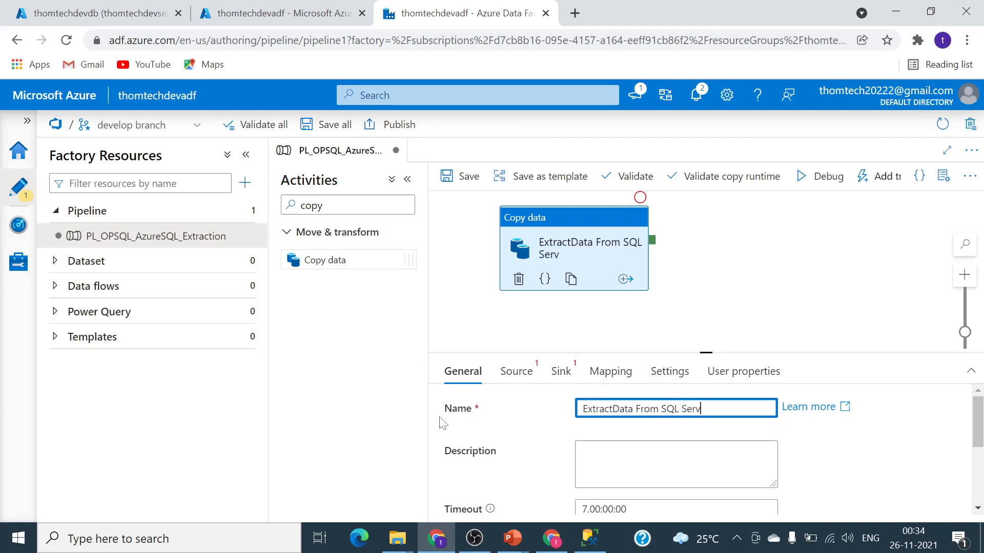
text(er DB to Az)
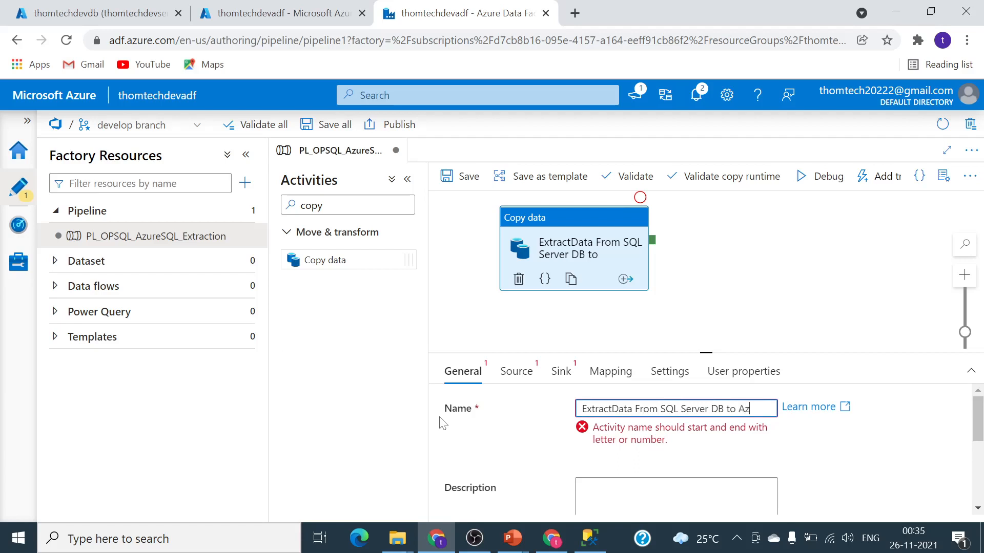
text(ure SQL)
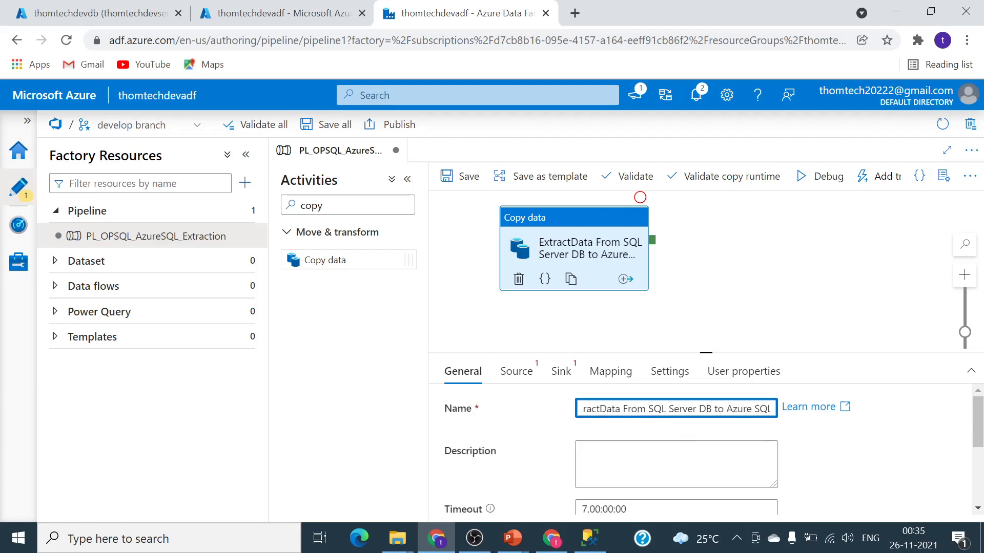
- Shorten the copy activity's name to "ExtractData From SQL DB to Azure SQL" and enlarge its settings area
double_click(683, 408)
key(BackSpace)
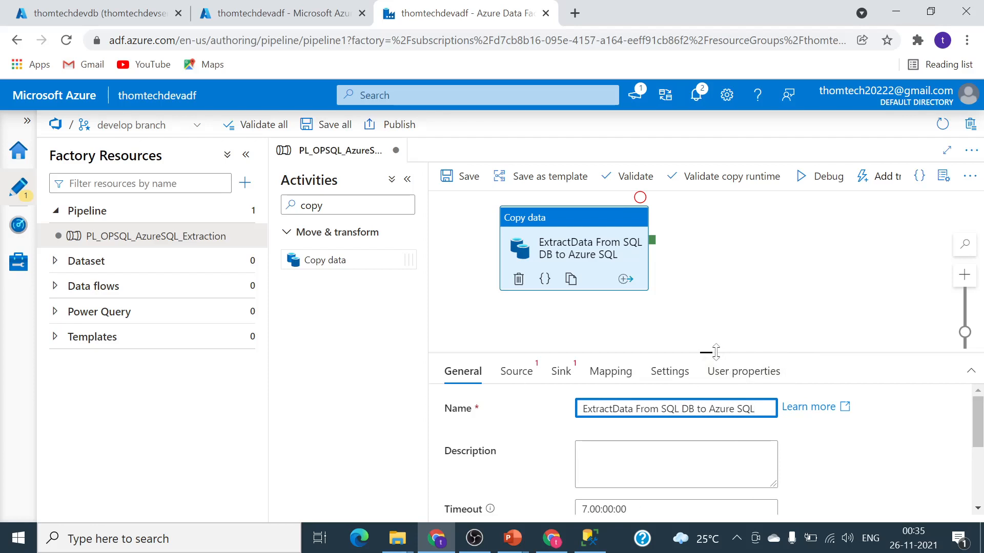
drag(717, 352, 717, 380)
click(738, 317)
click(600, 265)
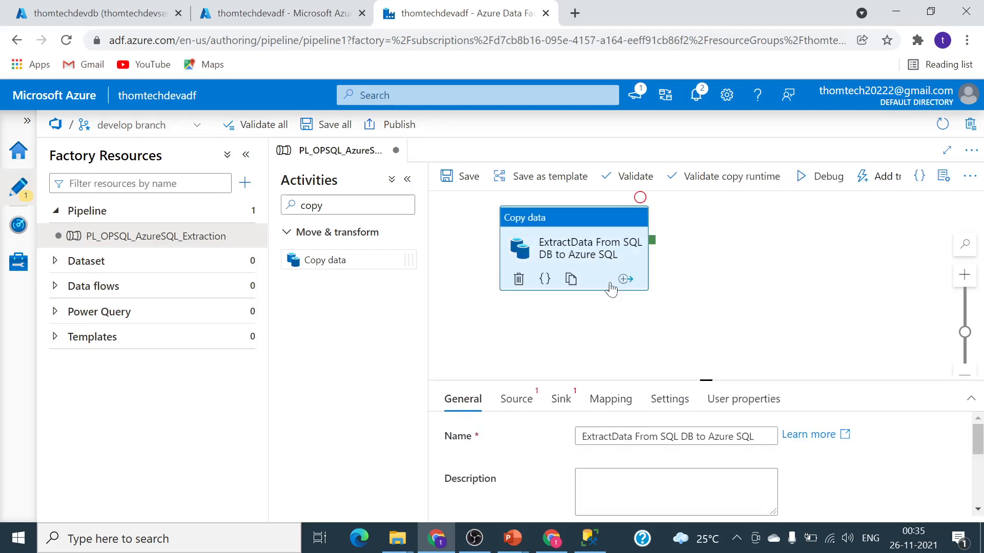
drag(713, 381, 698, 332)
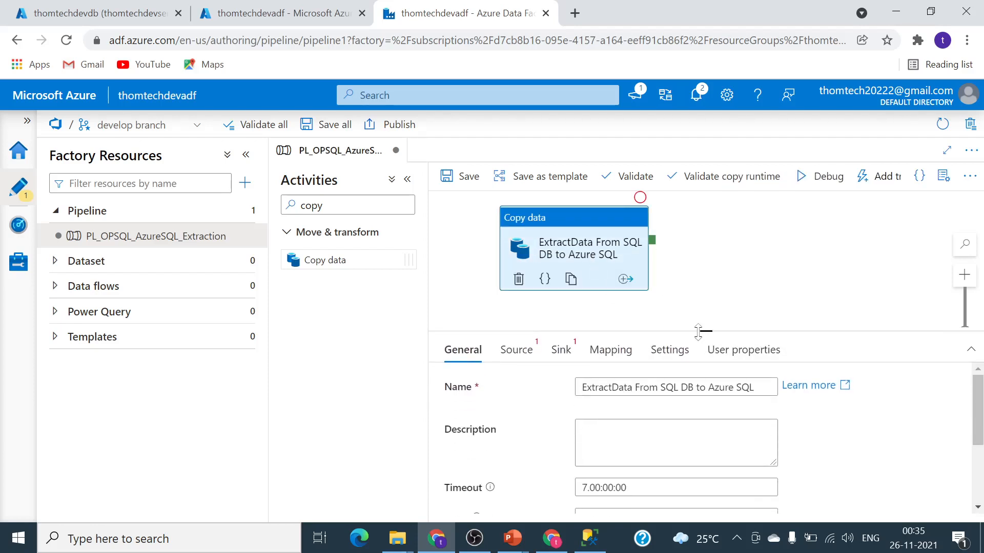
- Start a new source dataset for the copy activity, searching the data stores for sql and choosing SQL server
click(527, 355)
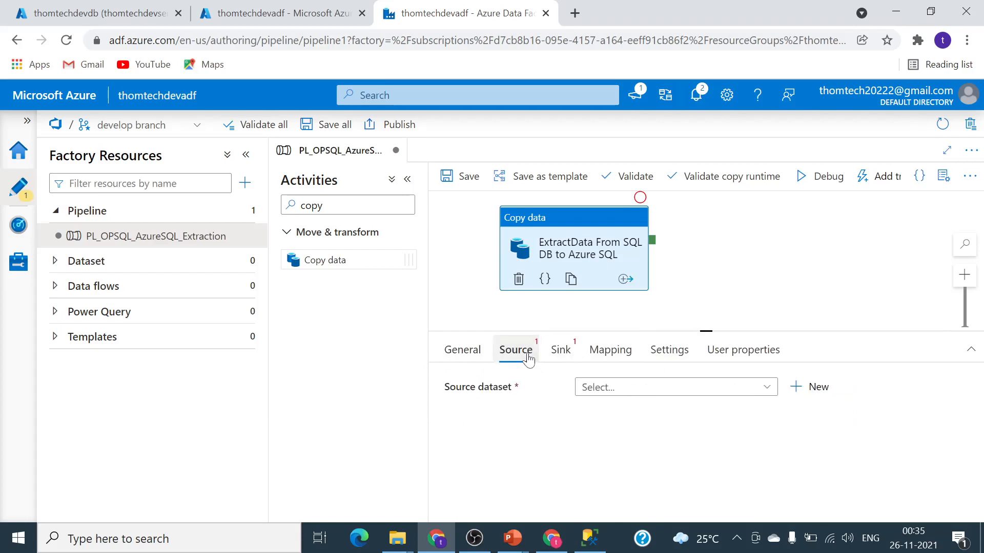
click(768, 388)
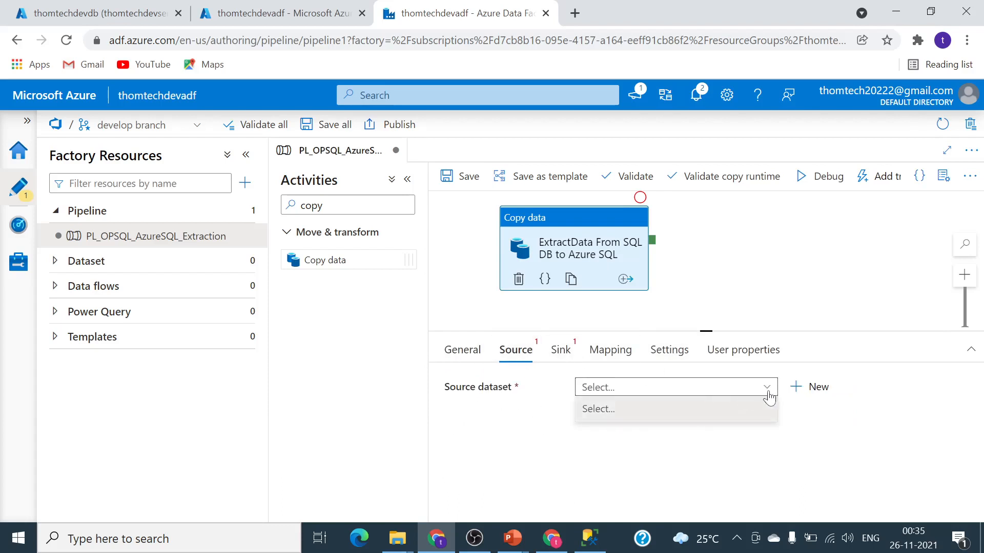
click(817, 387)
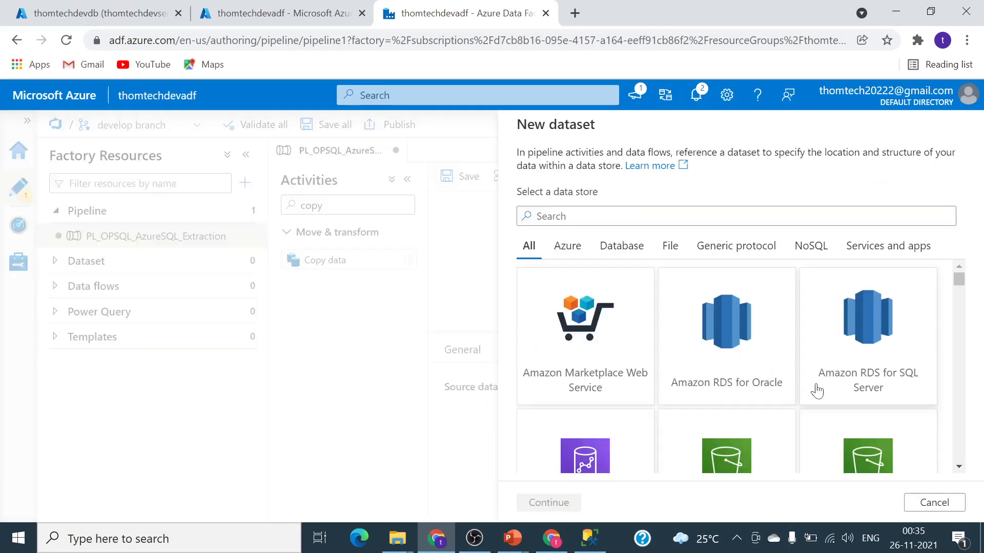
scroll(759, 374, down, 2)
scroll(758, 374, up, 3)
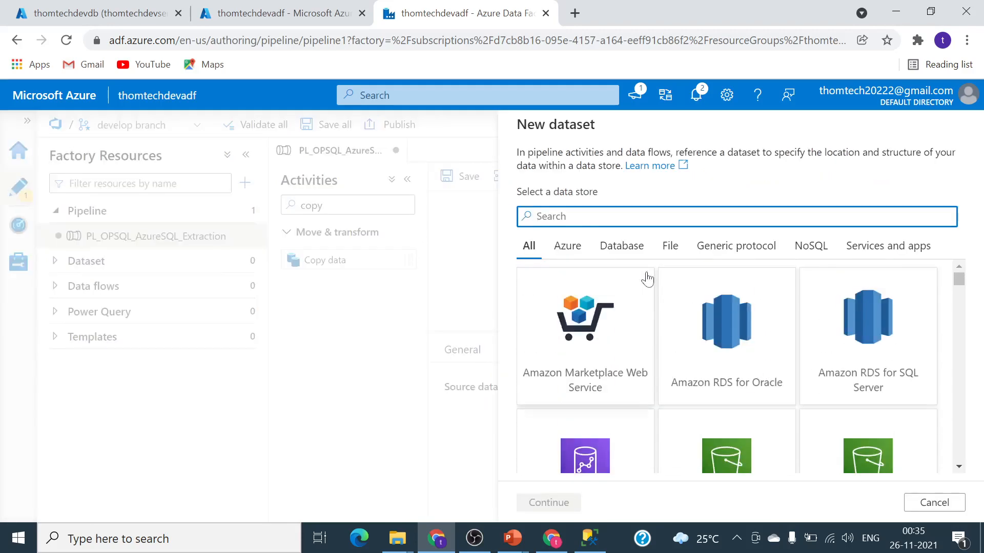
text(sql)
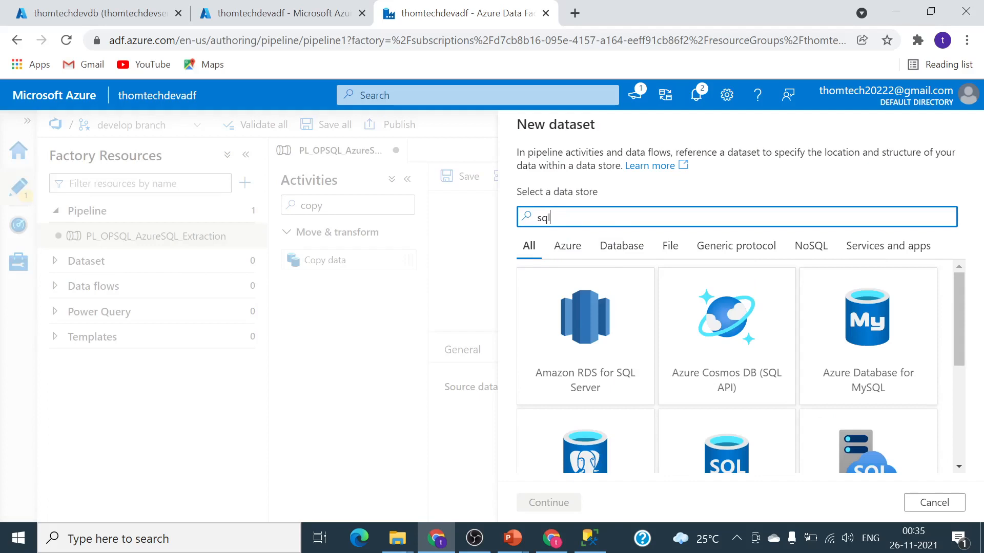
scroll(791, 356, down, 4)
scroll(757, 366, up, 2)
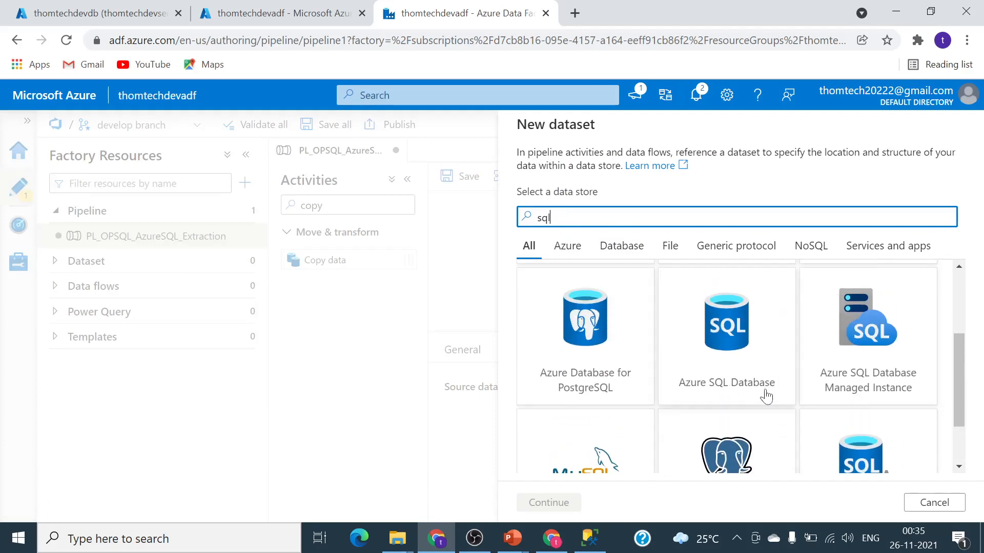
scroll(766, 395, down, 2)
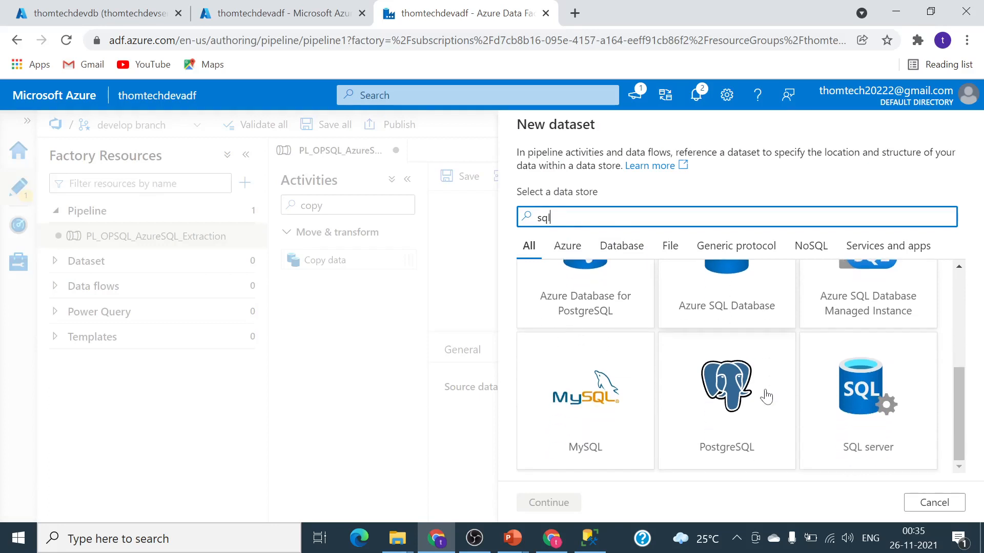
click(884, 444)
click(573, 512)
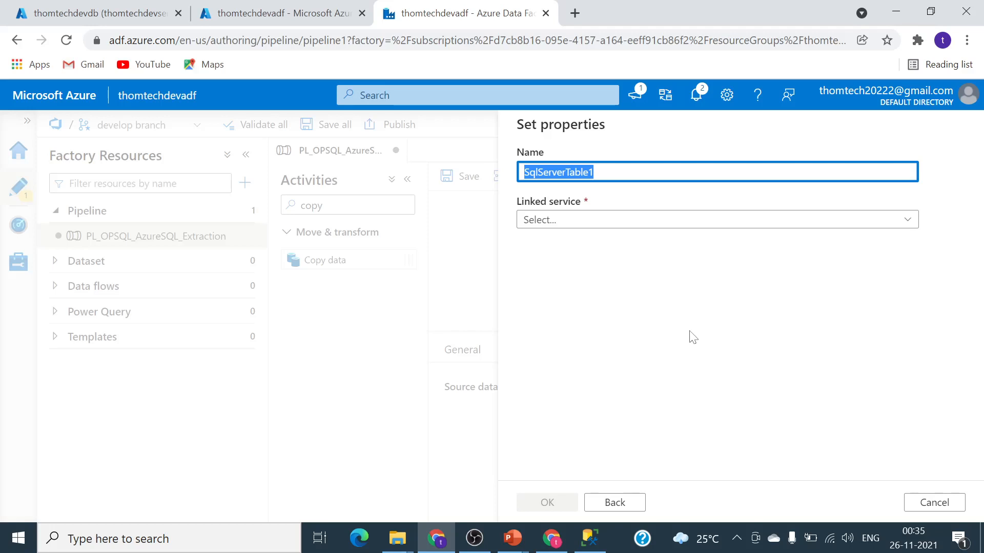
- Name the source dataset DS_OPSQL and start a new linked service for it
text(DS)
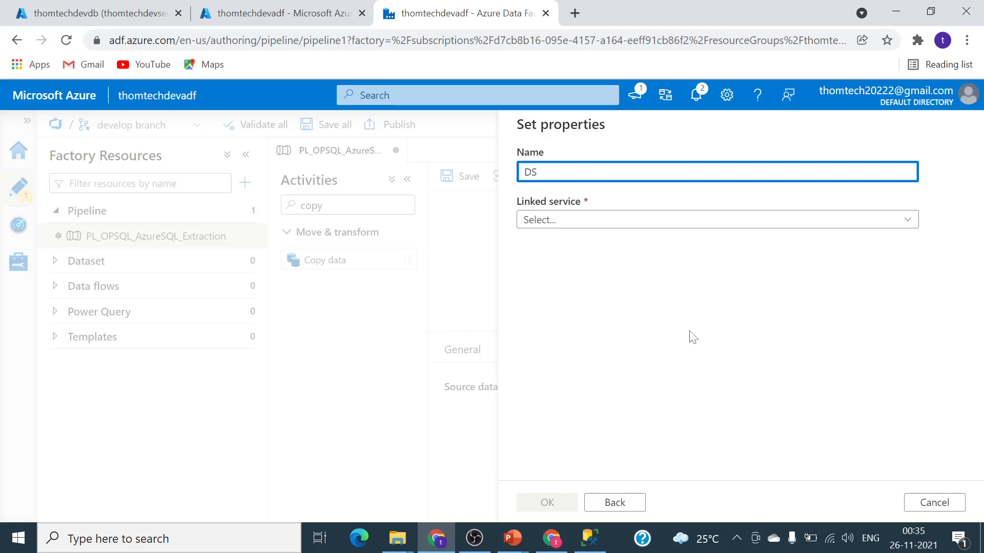
text(_OPSQL)
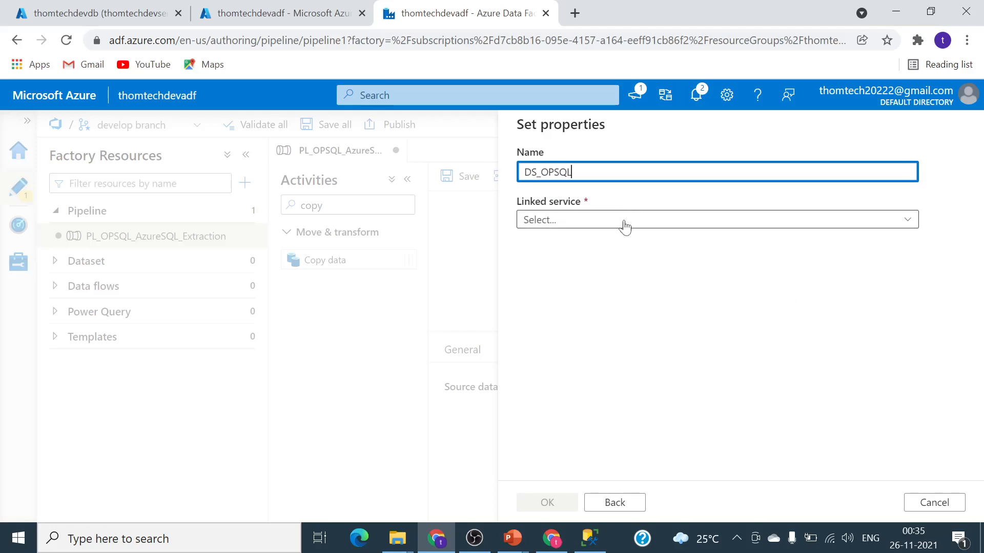
click(681, 224)
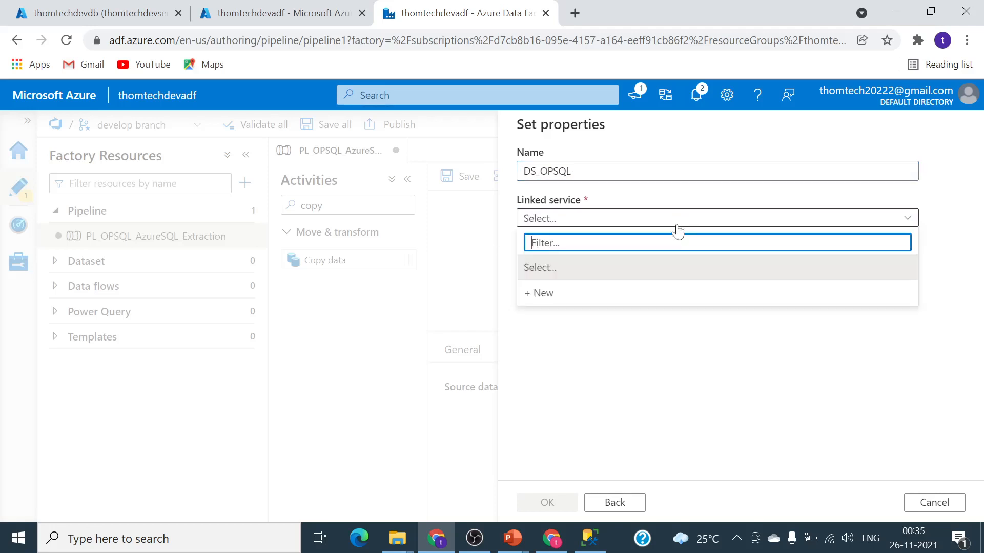
click(584, 295)
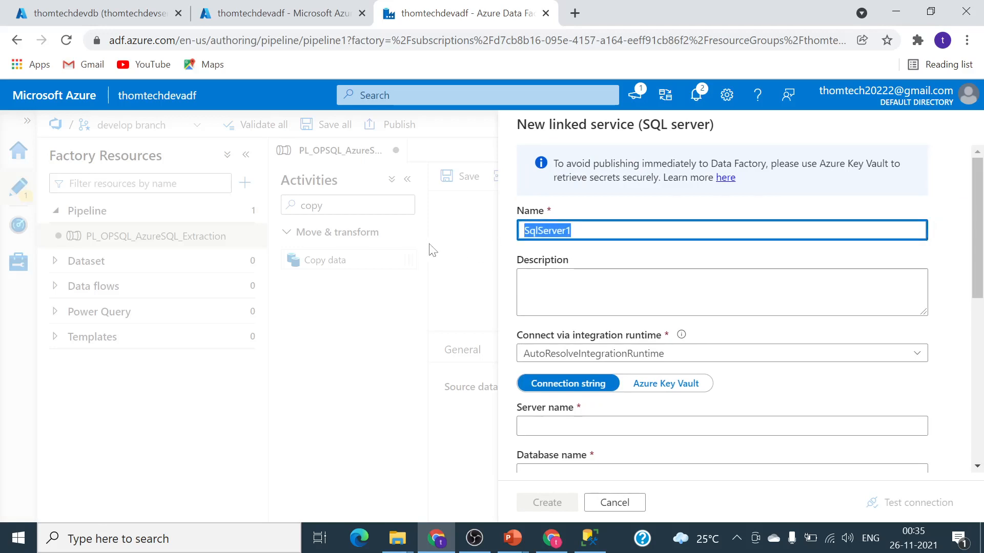
- Name the SQL server linked service Lk_OPSQL and review the integration runtime choices
text(L)
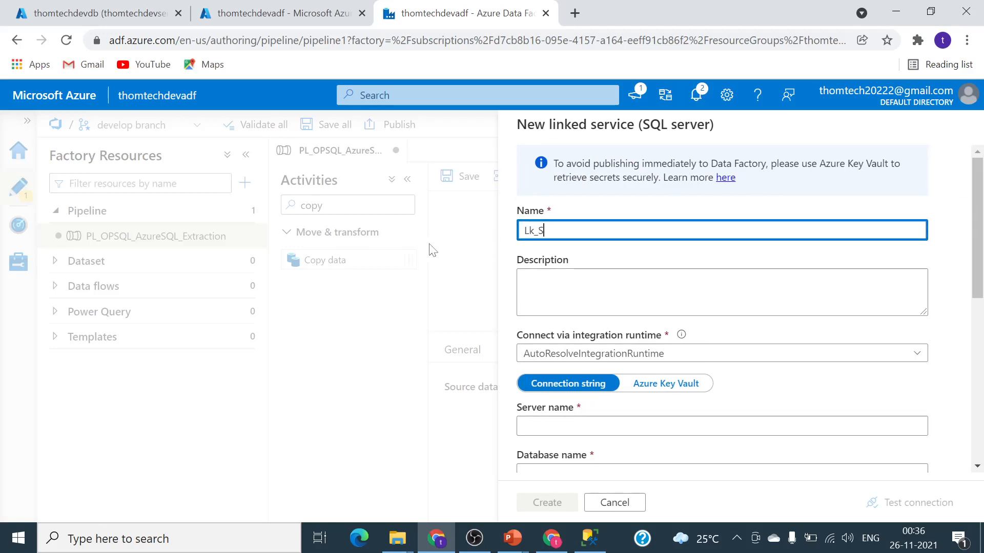
text(k_OPSQL)
scroll(725, 265, down, 3)
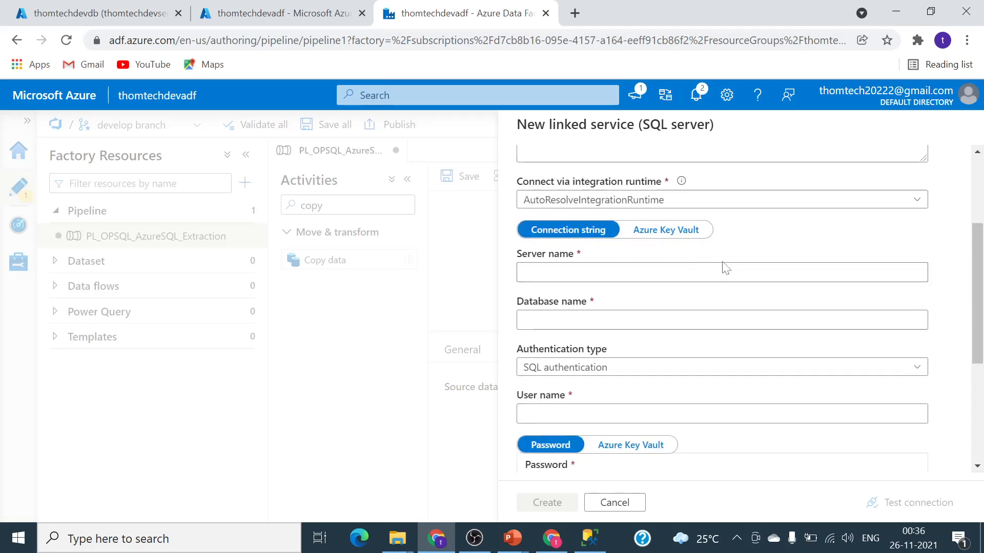
scroll(588, 257, up, 3)
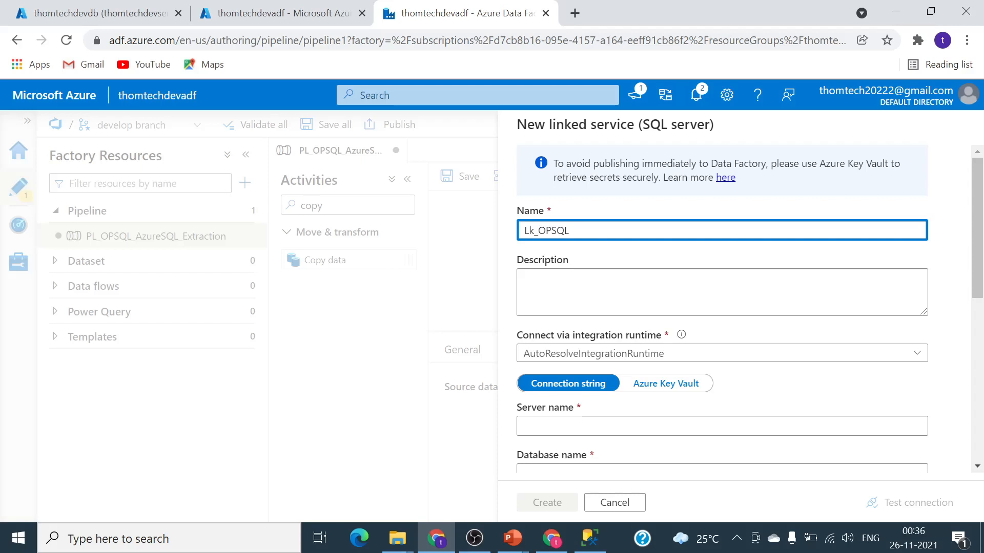
scroll(636, 256, down, 2)
click(828, 281)
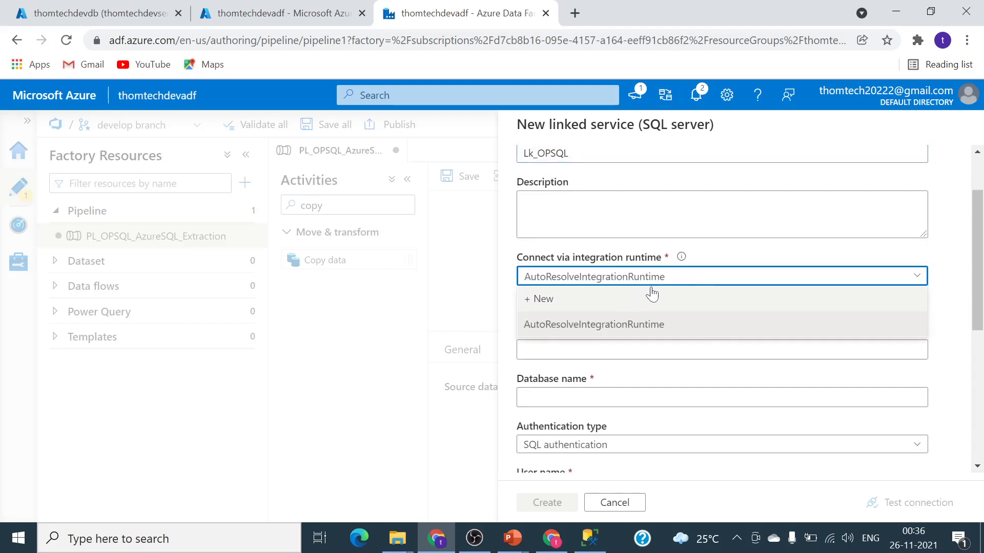
click(508, 246)
- Switch to SQL Server Management Studio, close the dbo.Employee data view and bring up the local ProjectPOC query
scroll(625, 340, down, 3)
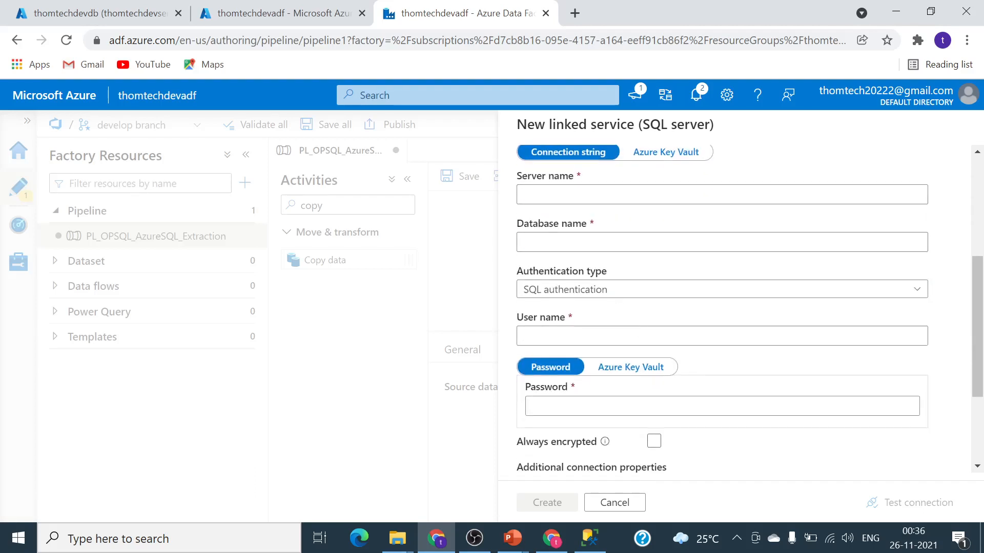
click(590, 538)
click(651, 163)
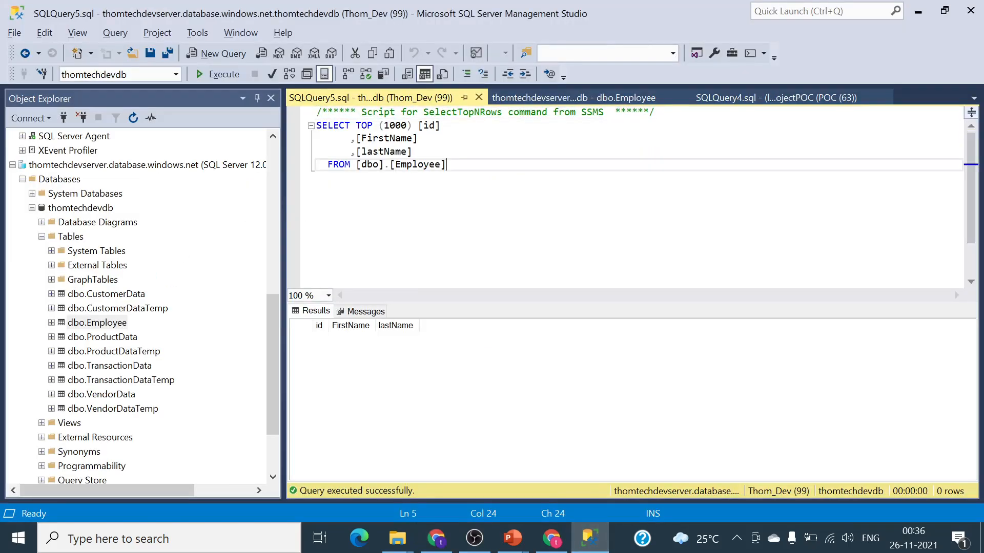
key(Return)
key(Return)
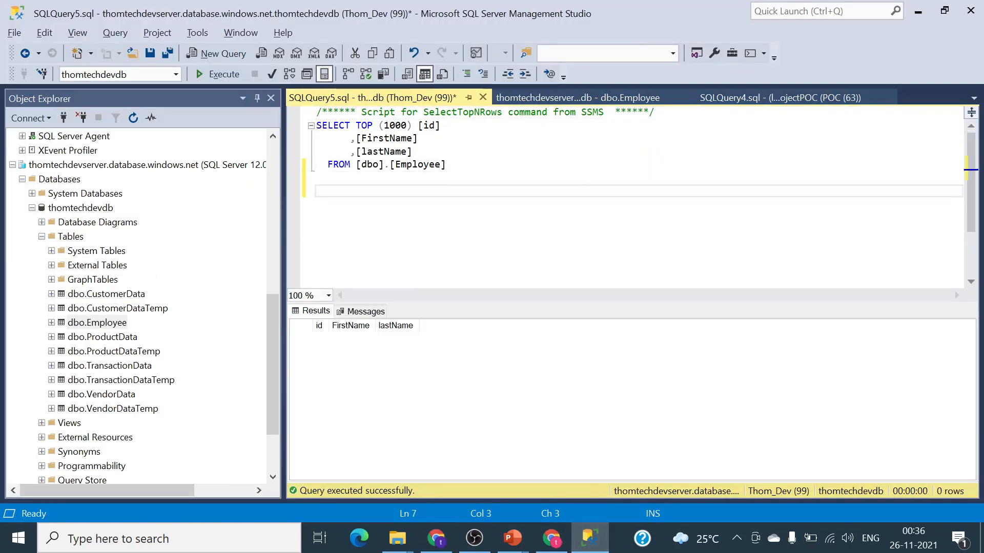
click(565, 103)
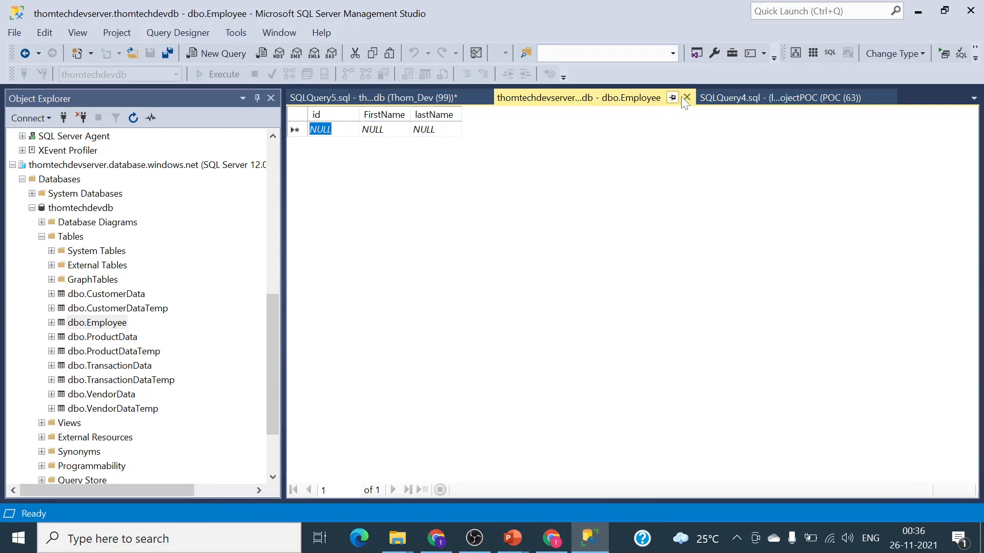
click(684, 97)
click(579, 97)
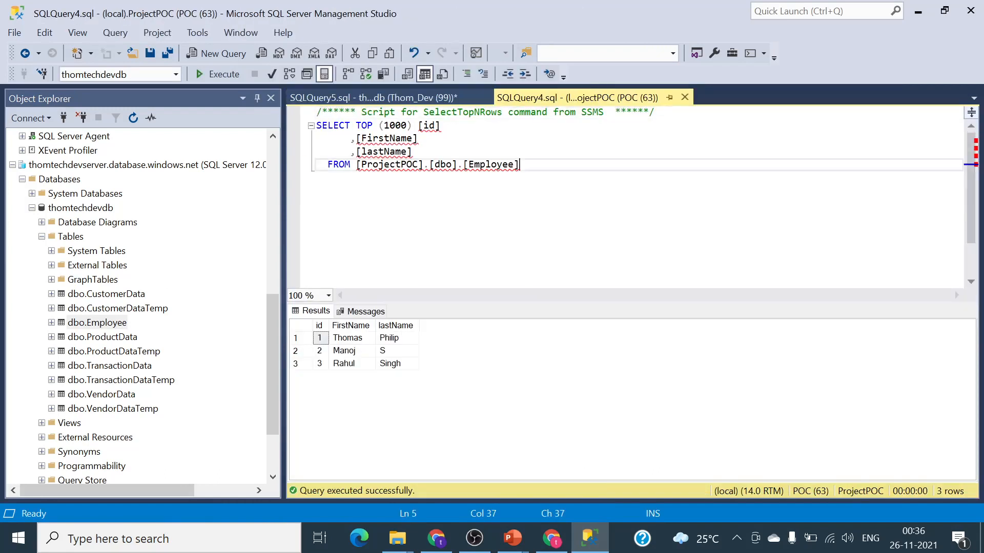
key(Return)
key(Return)
text(Select )
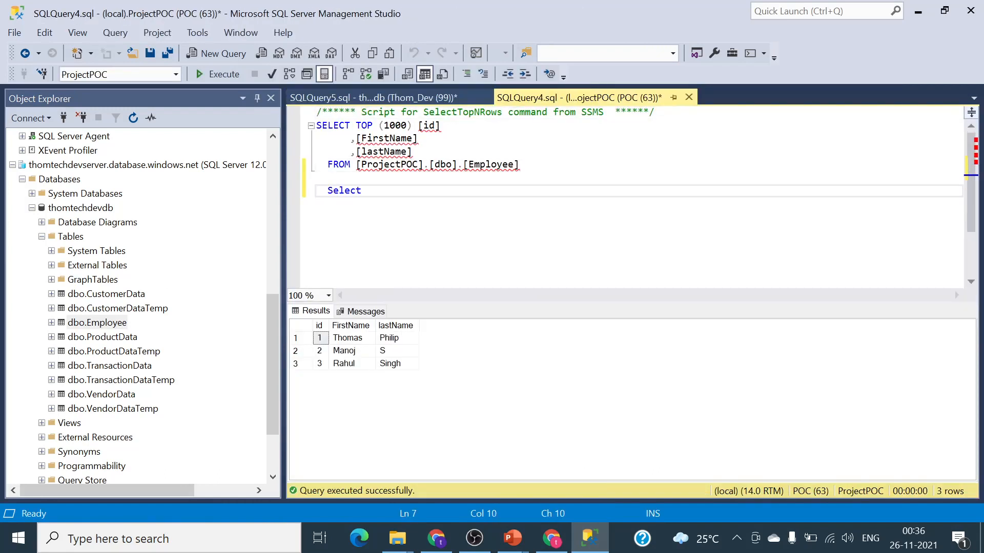
text(@@s)
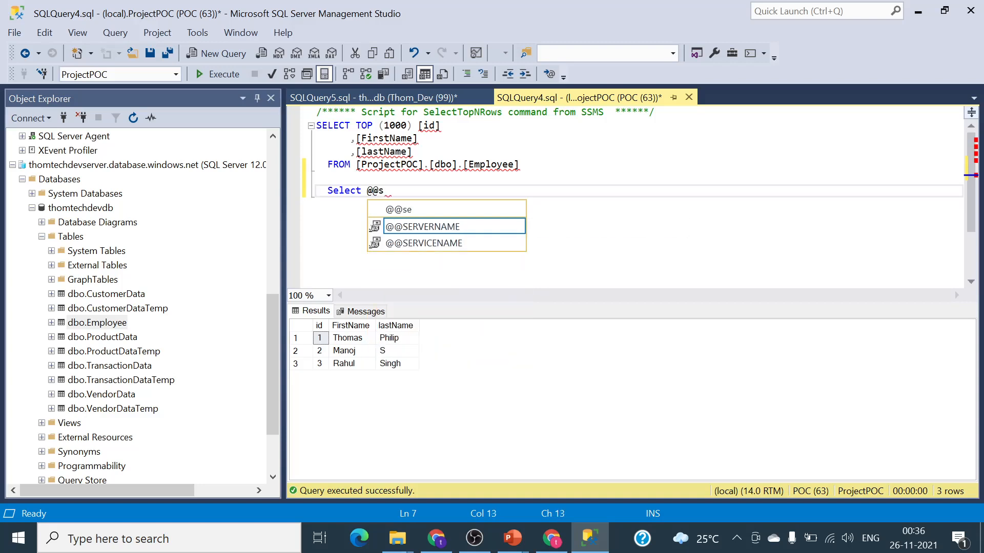
text(er)
key(Tab)
key(shift+Up)
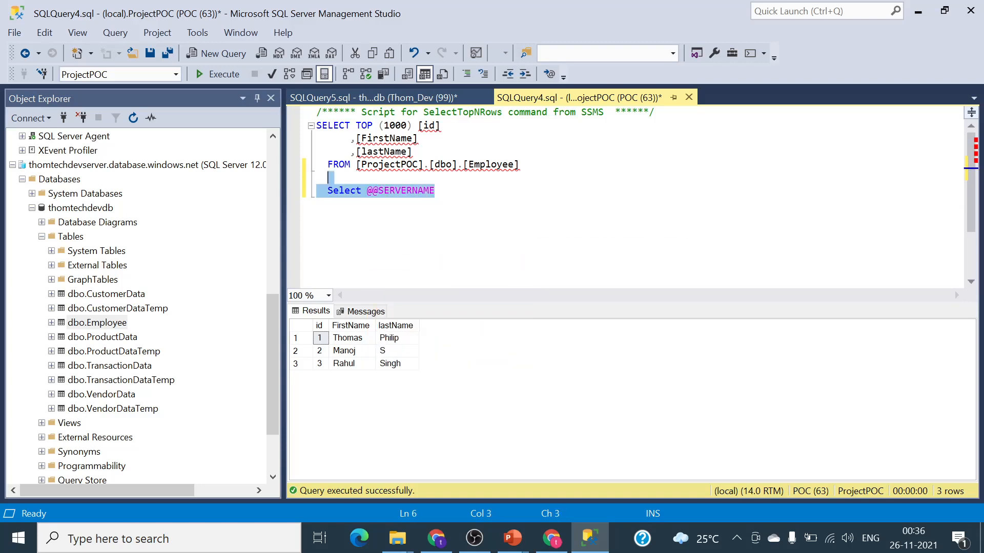
key(F5)
click(379, 338)
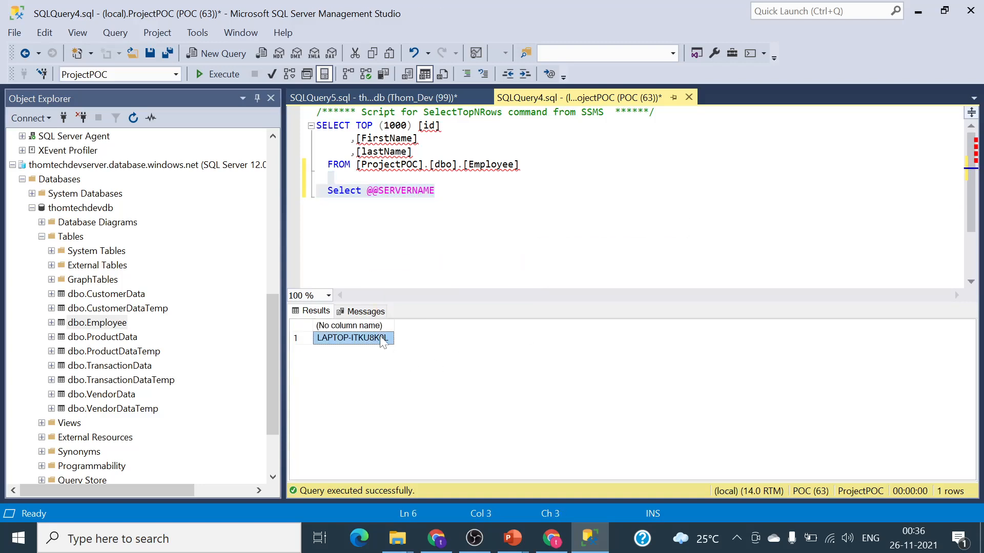
- Switch back to Azure Data Factory in Chrome and set the linked service's server name to LAPTOP-ITKU8K0L
key(alt+Tab)
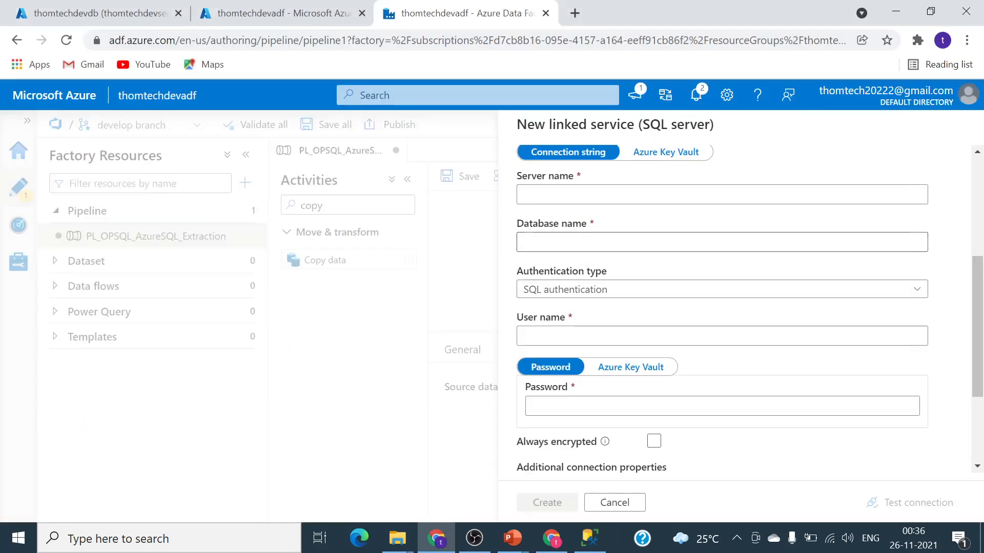
click(721, 195)
text(LAPTOP-ITKU8K0L)
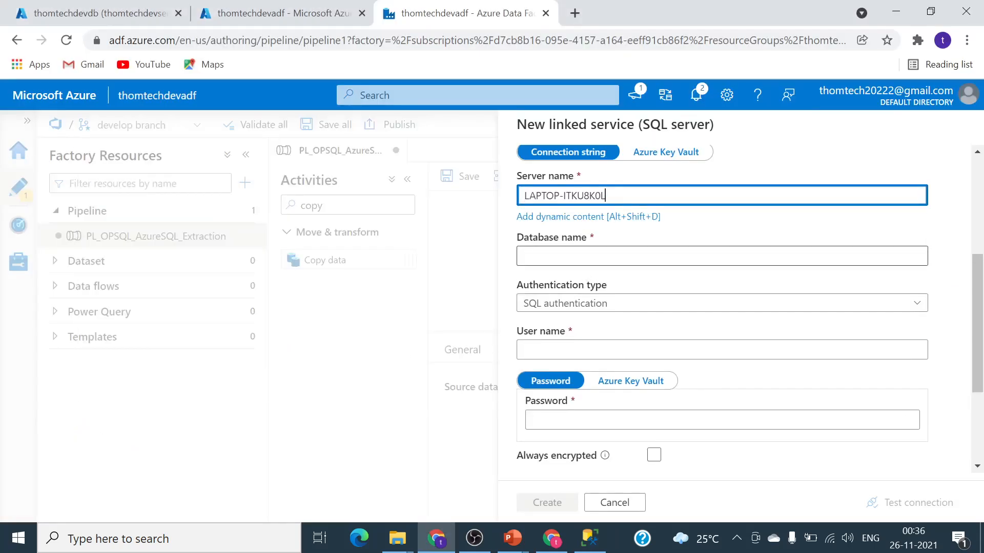
- Copy the database name ProjectPOC from SQL Server Management Studio into the linked service's database name and choose SQL authentication
click(627, 256)
key(alt+Tab)
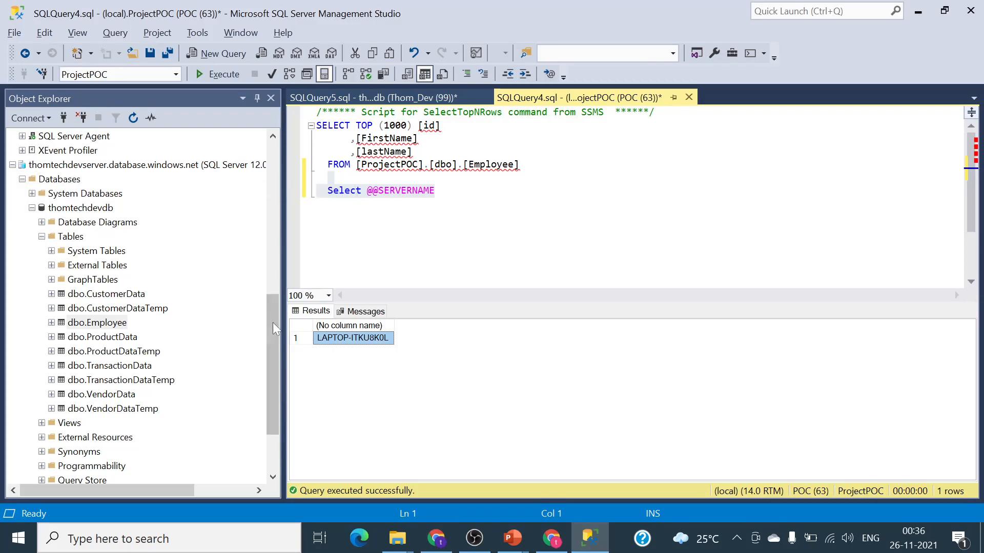
drag(273, 322, 273, 169)
click(77, 194)
click(77, 195)
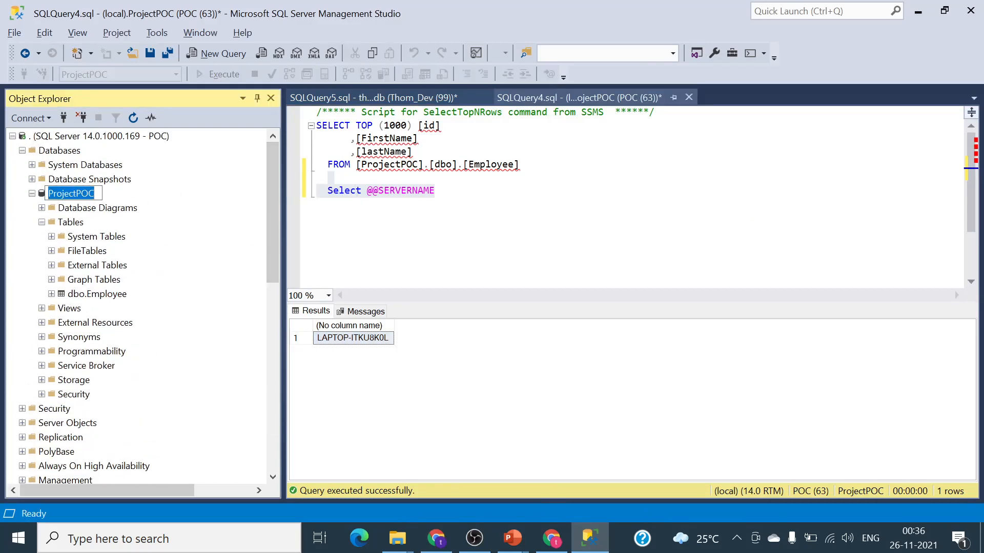
key(ctrl+c)
key(alt+Tab)
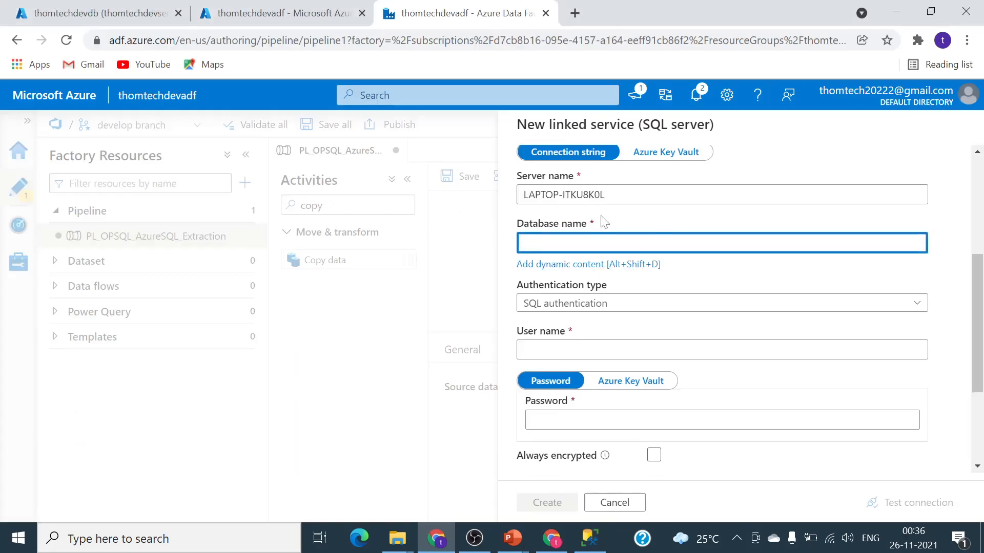
key(ctrl+v)
click(654, 308)
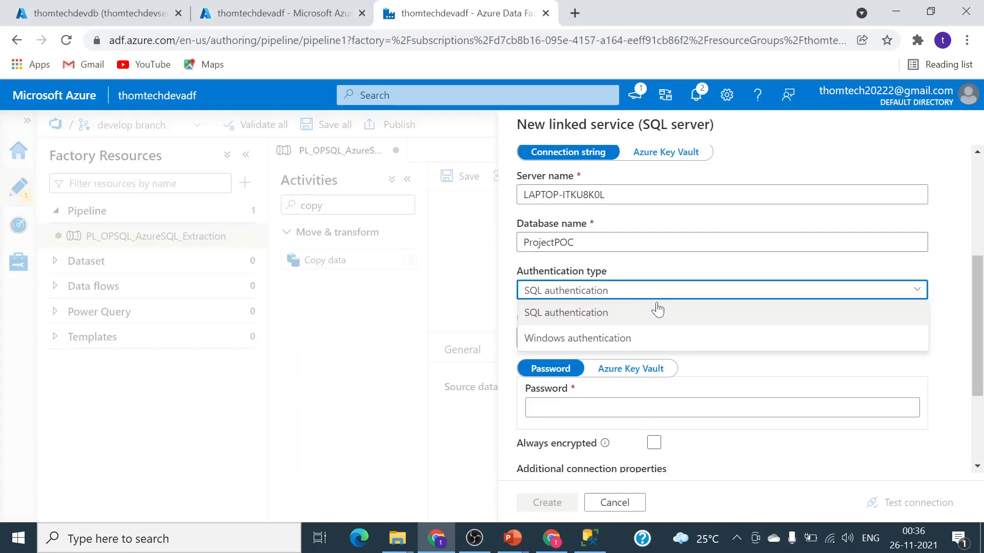
click(632, 314)
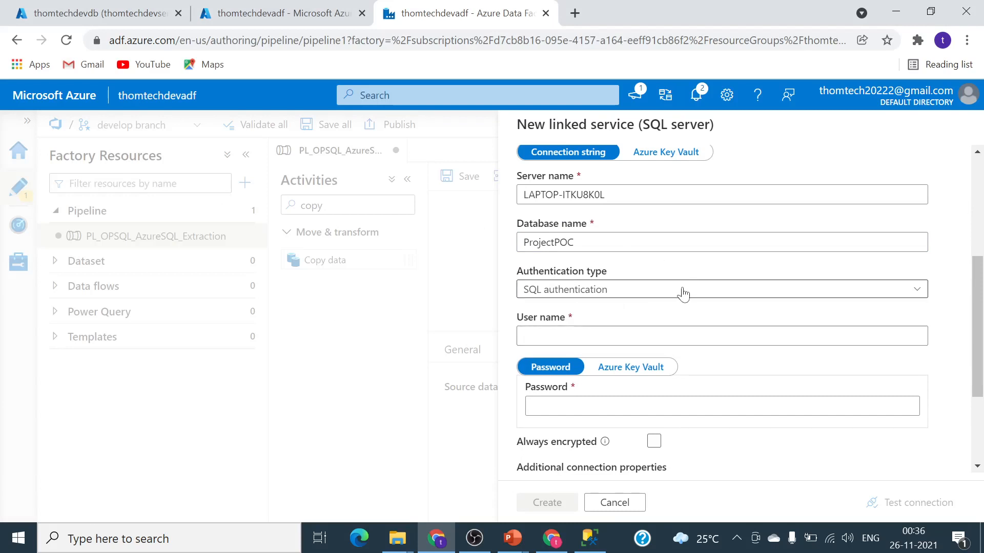
- Set the linked service's user name to POC and enter the SQL login password
click(635, 336)
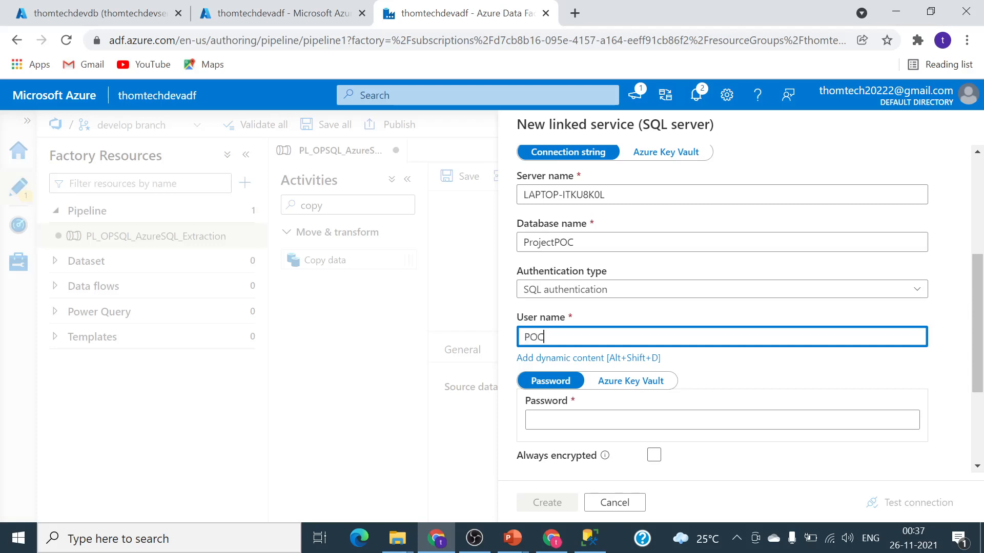
click(636, 425)
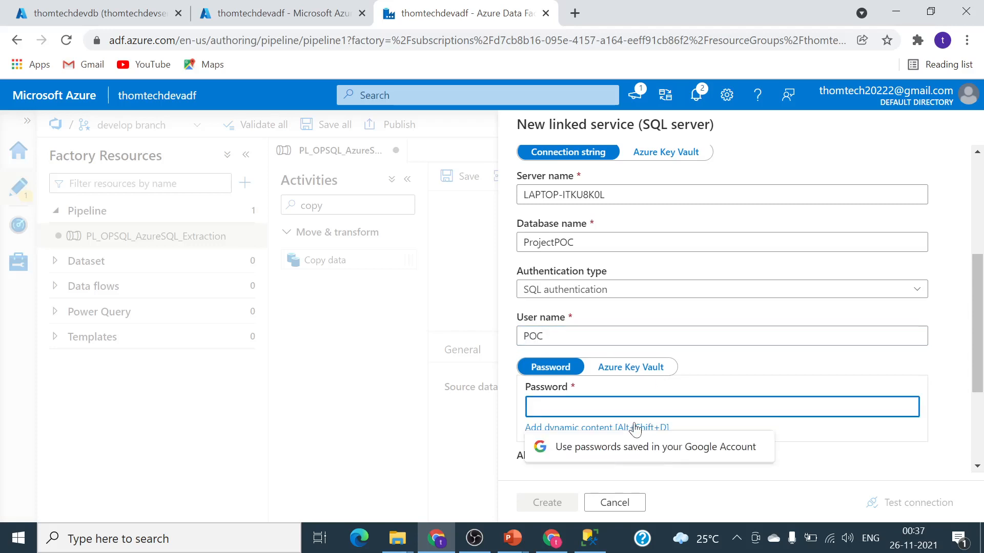
text(P)
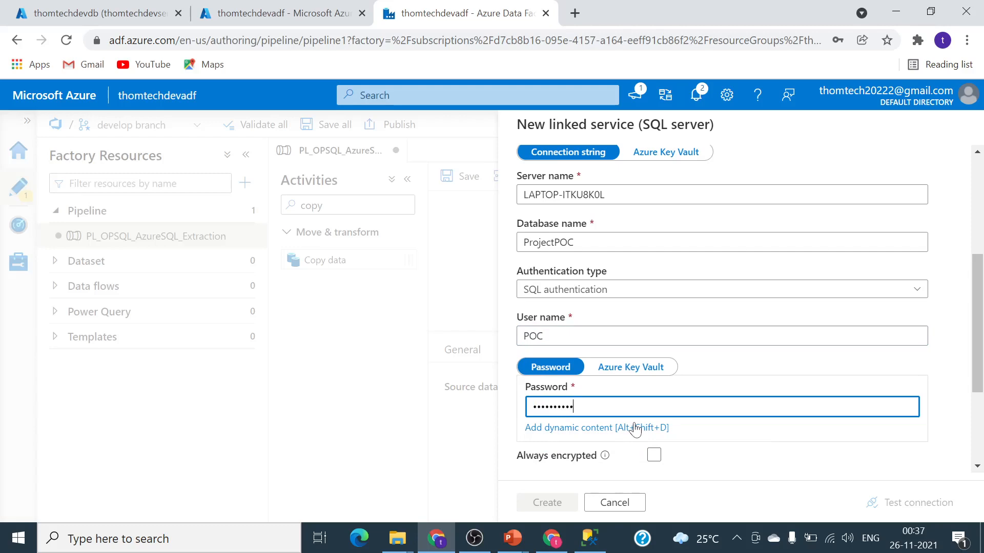
scroll(636, 430, down, 3)
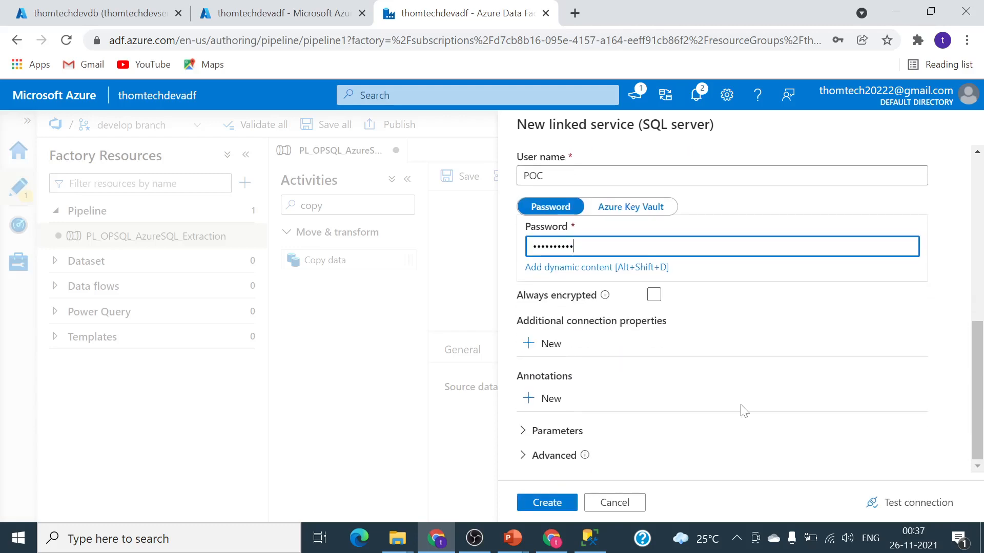
- Switch to SQL Server Management Studio and try to connect to the local server "." as POC with SQL Server Authentication, entering the login password
click(589, 538)
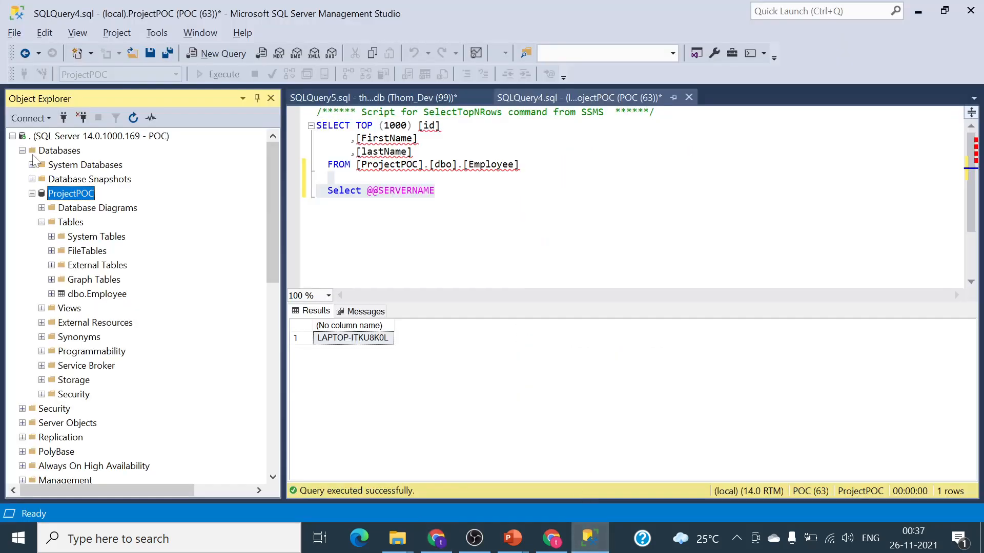
click(29, 118)
click(58, 137)
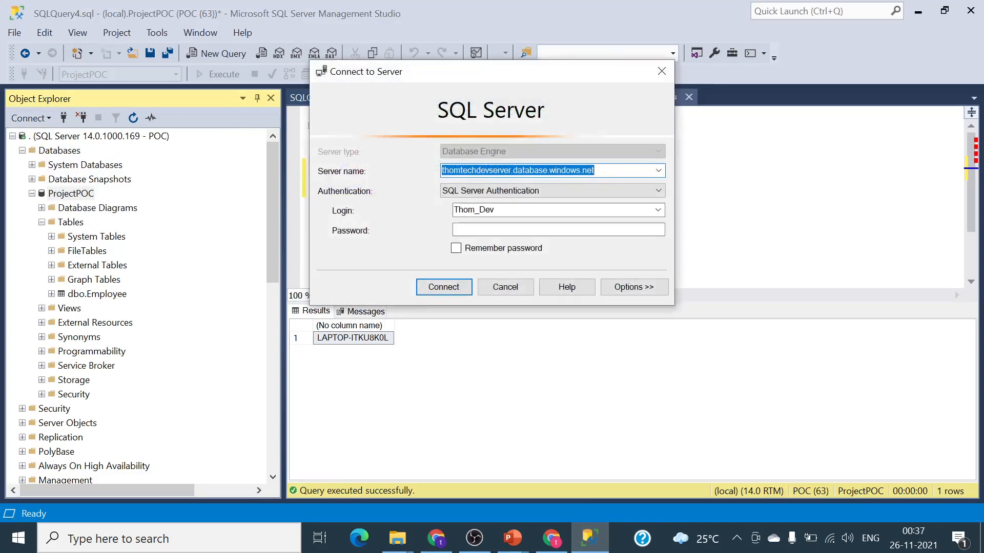
click(658, 170)
click(523, 200)
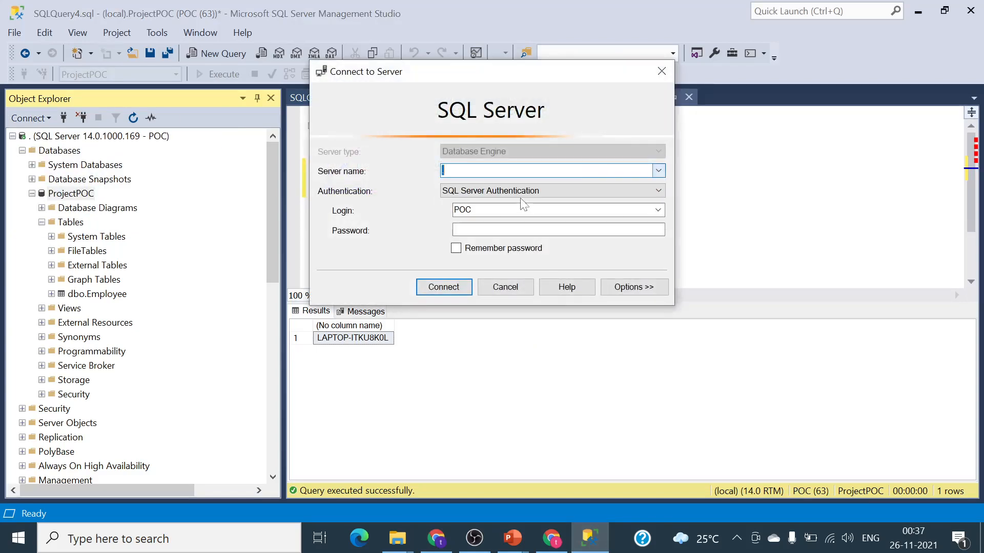
click(509, 229)
text(*)
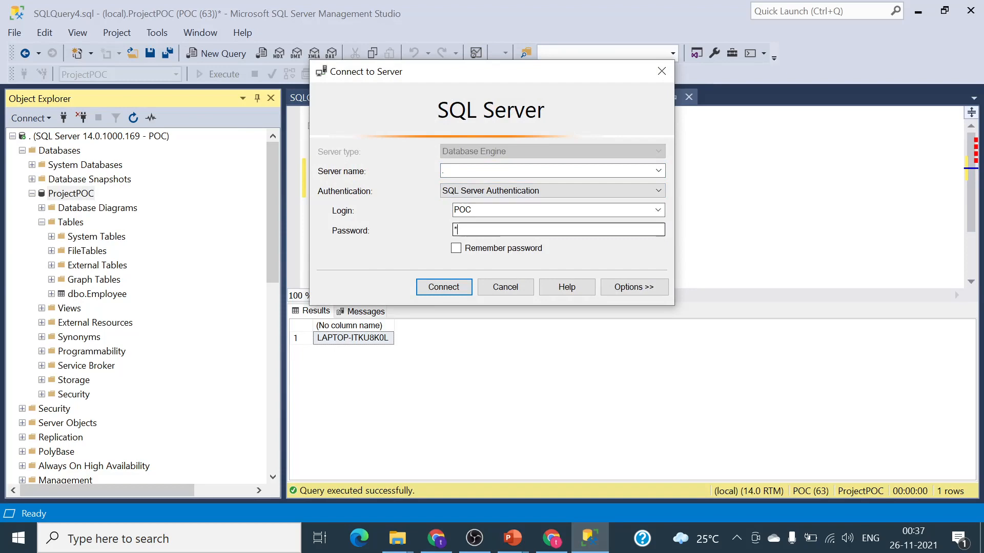
text(*********)
key(Return)
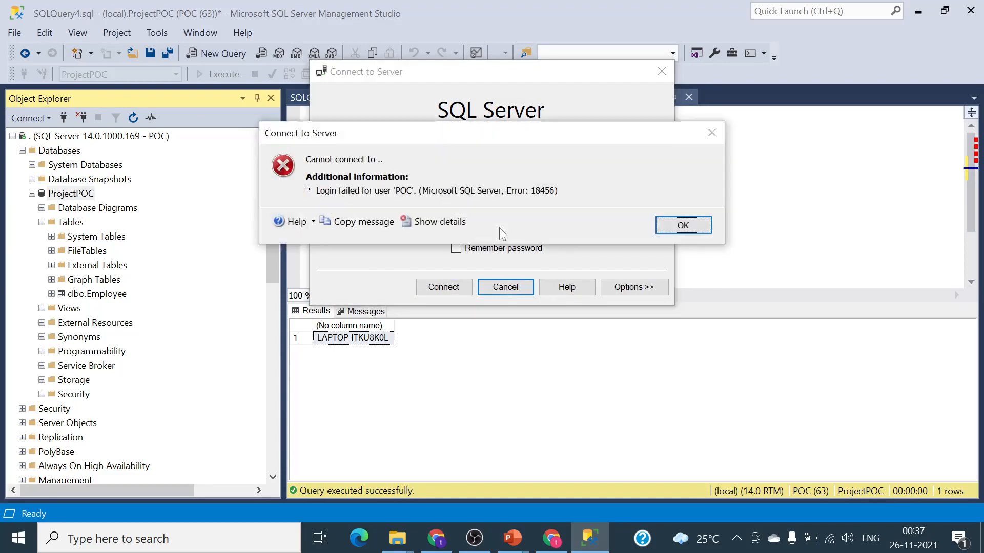
- Dismiss the login error and retry the local server connection with re-entered login passwords for POC
click(675, 230)
click(514, 230)
text(**)
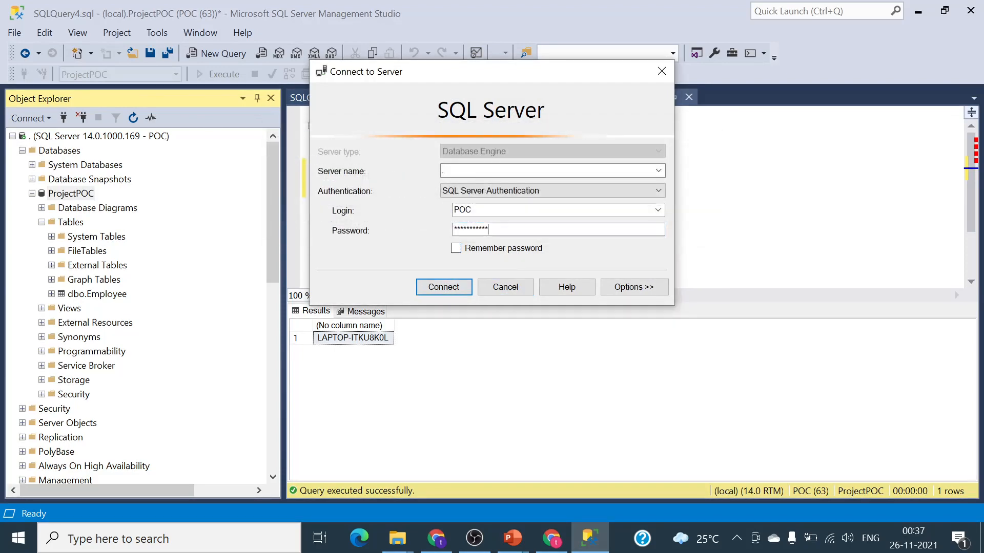
key(Return)
click(674, 224)
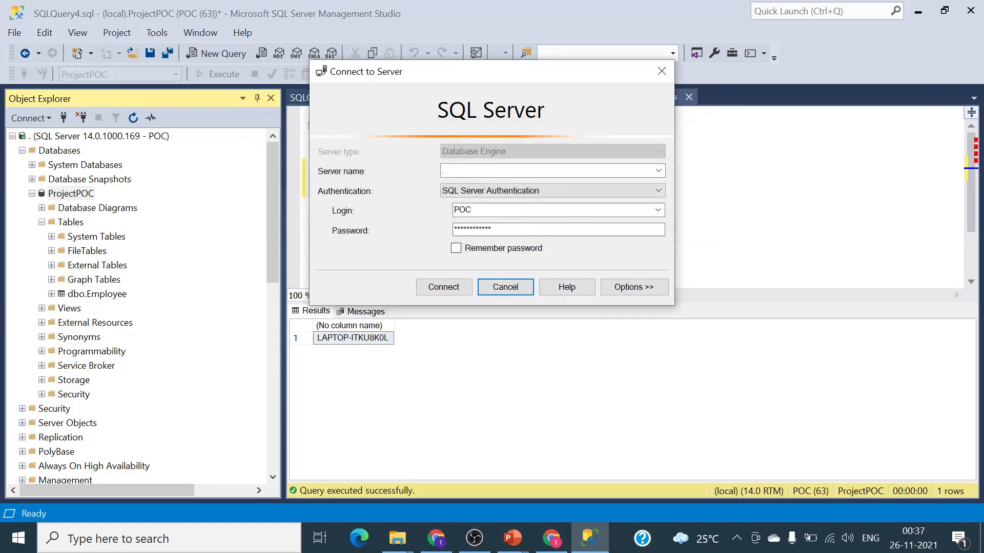
drag(493, 230, 393, 246)
text(*)
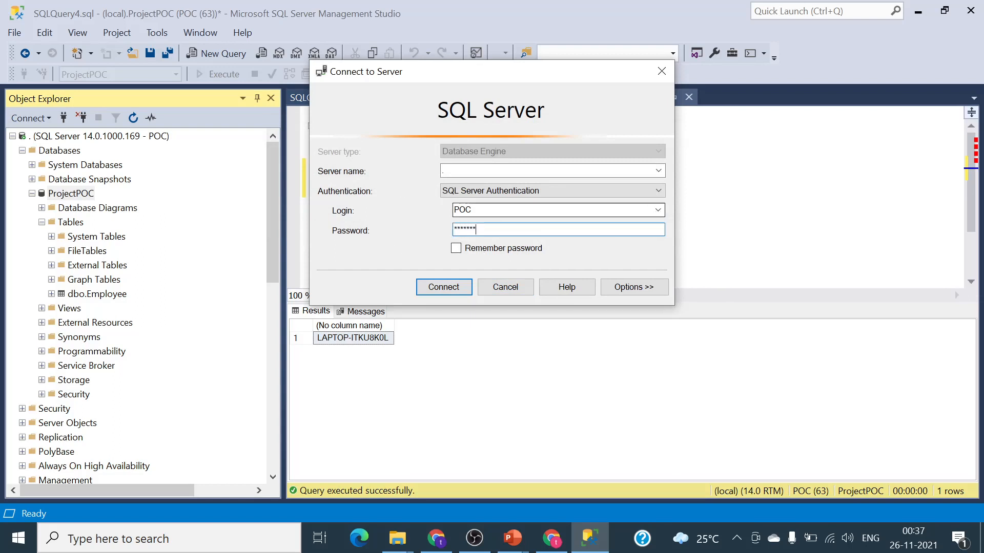
key(Return)
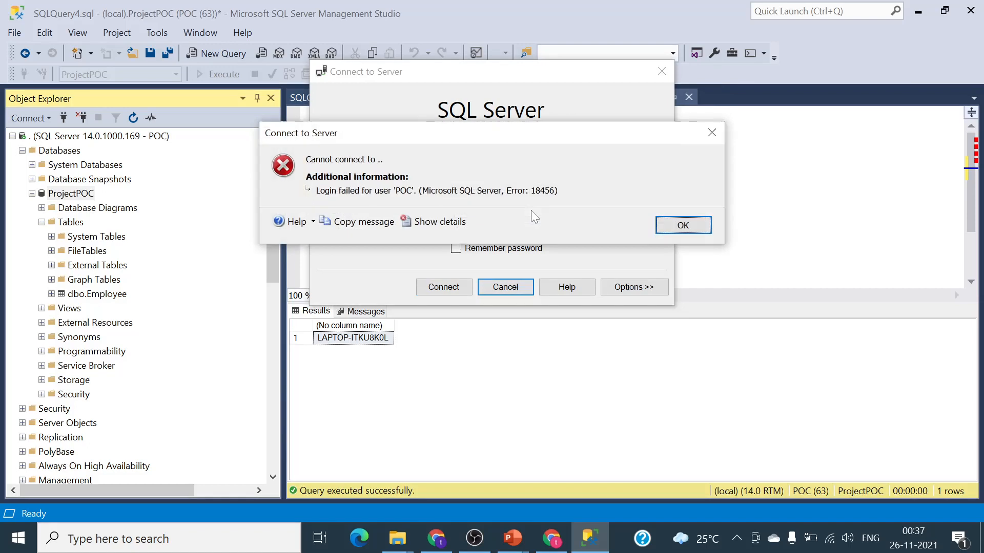
click(683, 225)
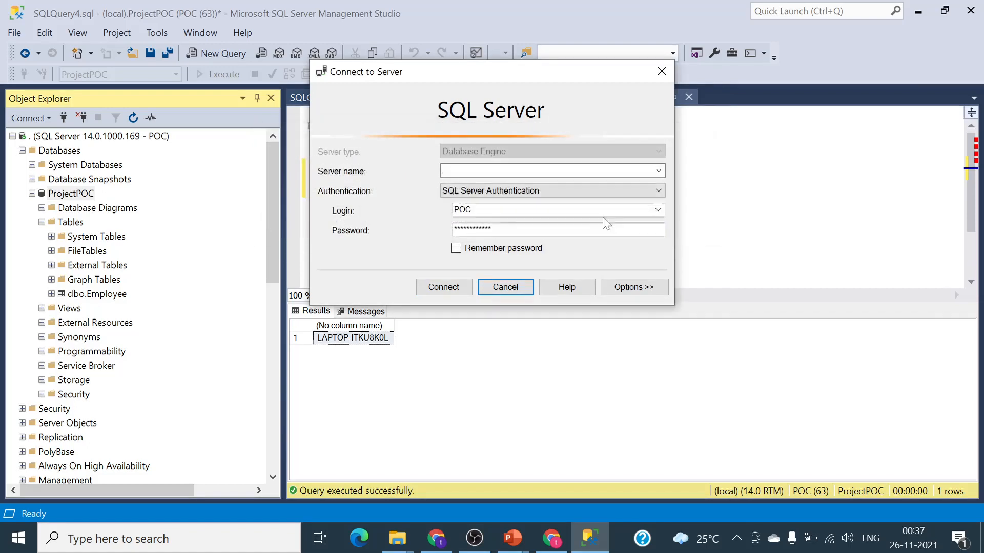
- Reselect the POC login, try connecting with the login password once more, and cancel the connection dialog
click(658, 210)
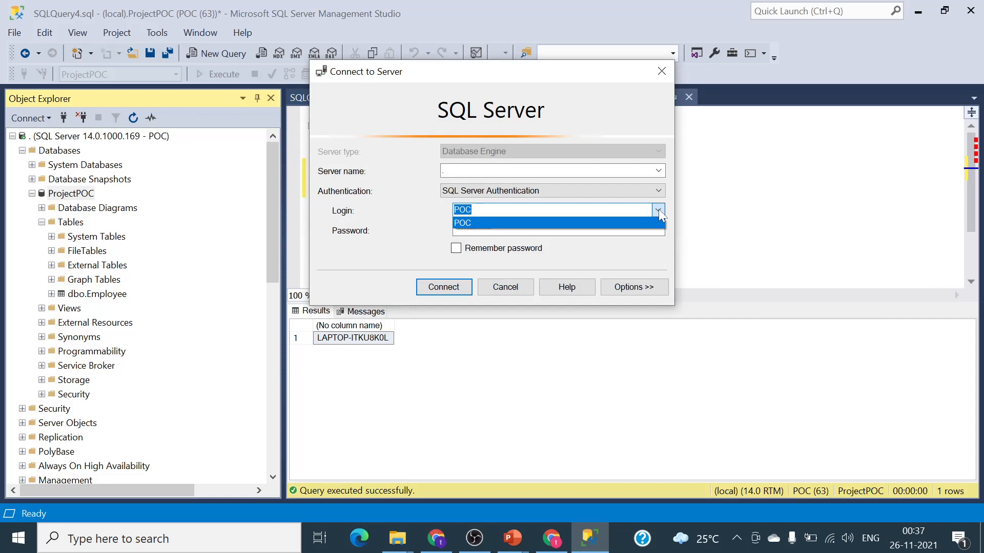
key(Tab)
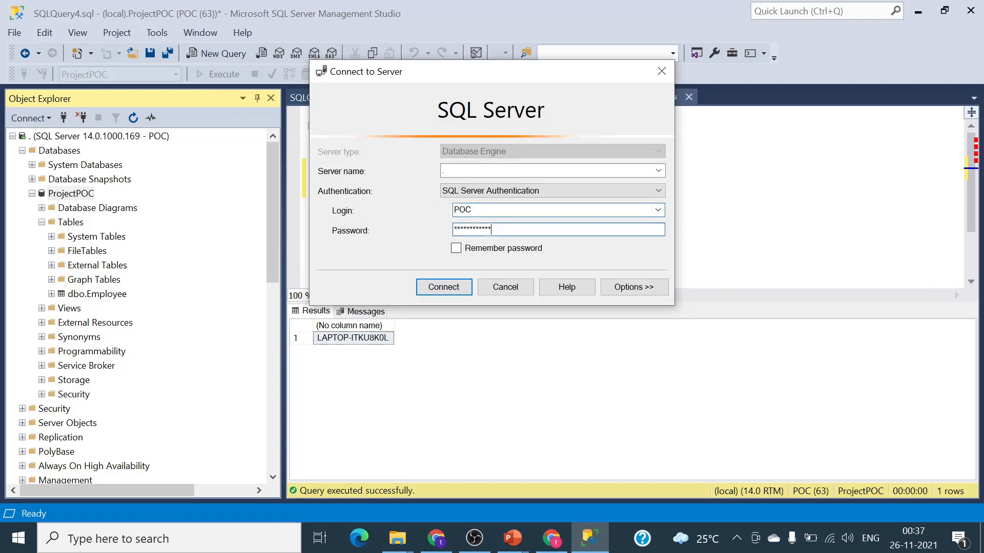
text(**********)
key(Return)
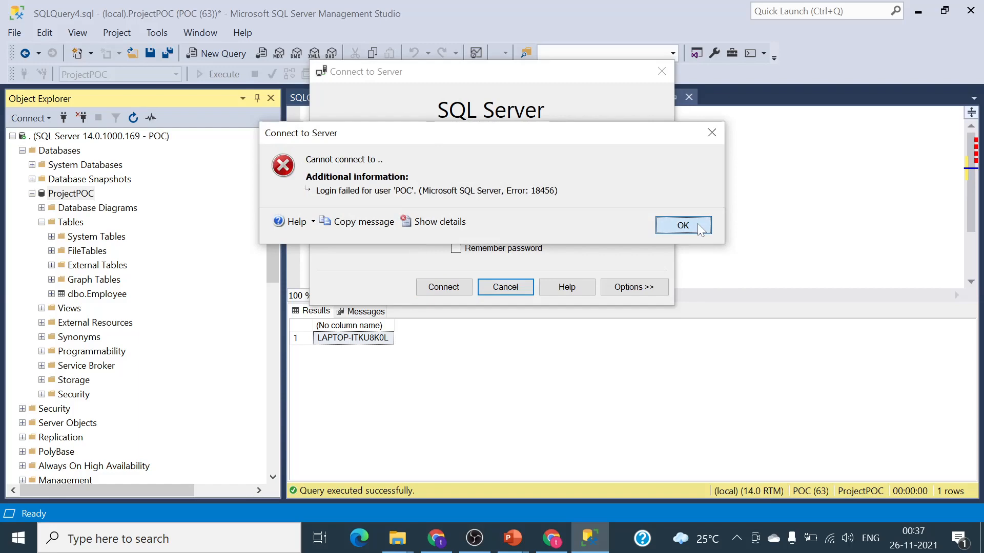
click(701, 228)
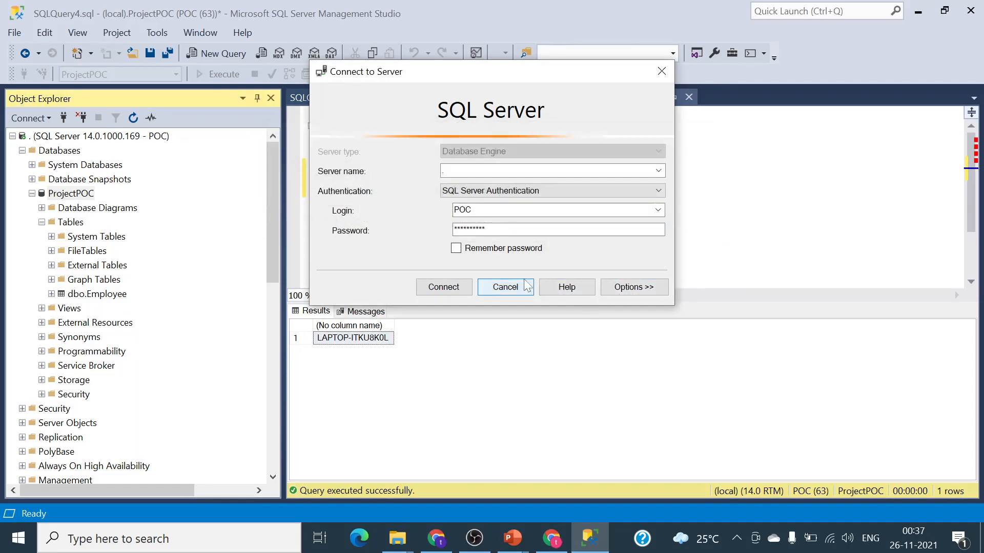
click(505, 288)
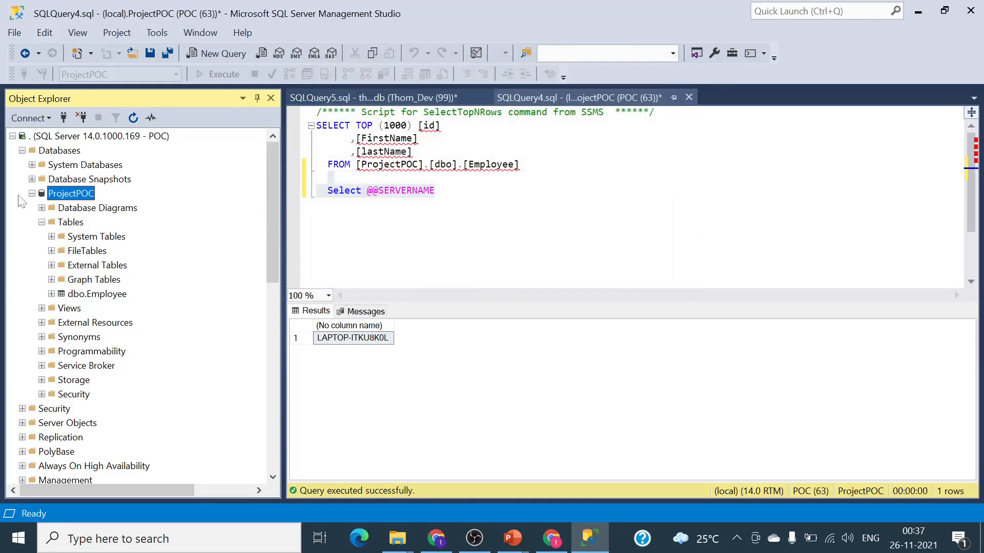
- Disconnect the local server and prepare a new Database Engine connection to server "." with SQL Server Authentication and login POC
right_click(35, 138)
click(77, 164)
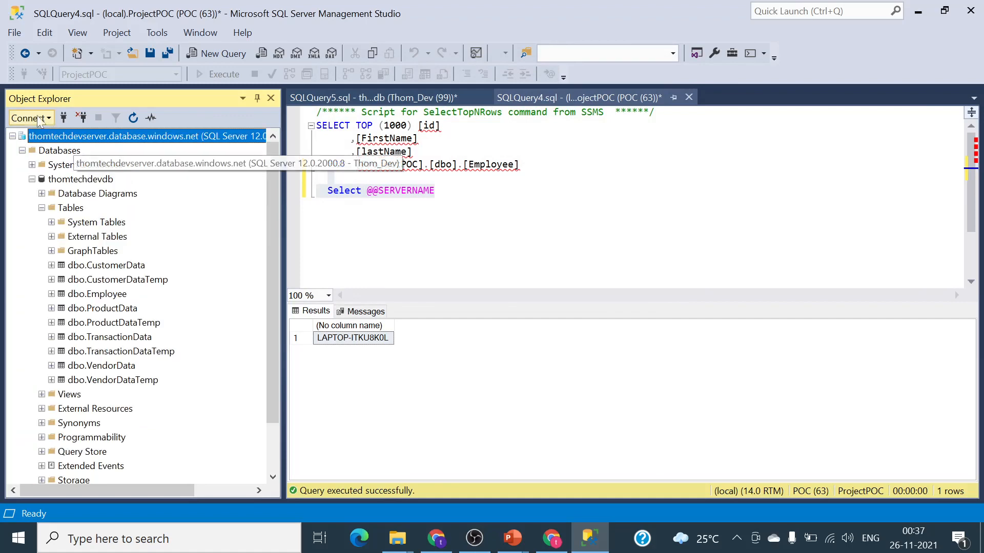
click(31, 118)
click(67, 133)
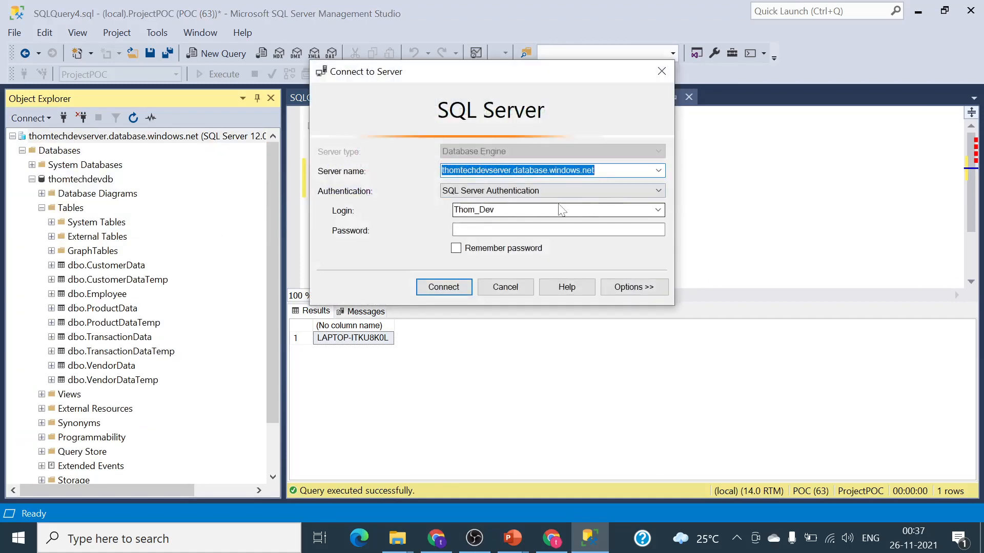
click(659, 170)
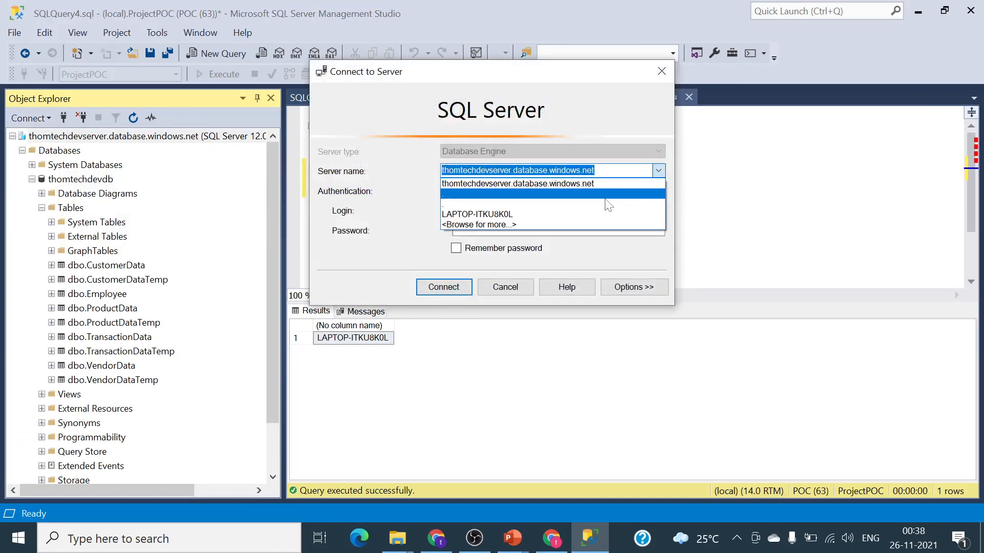
click(637, 183)
text(.)
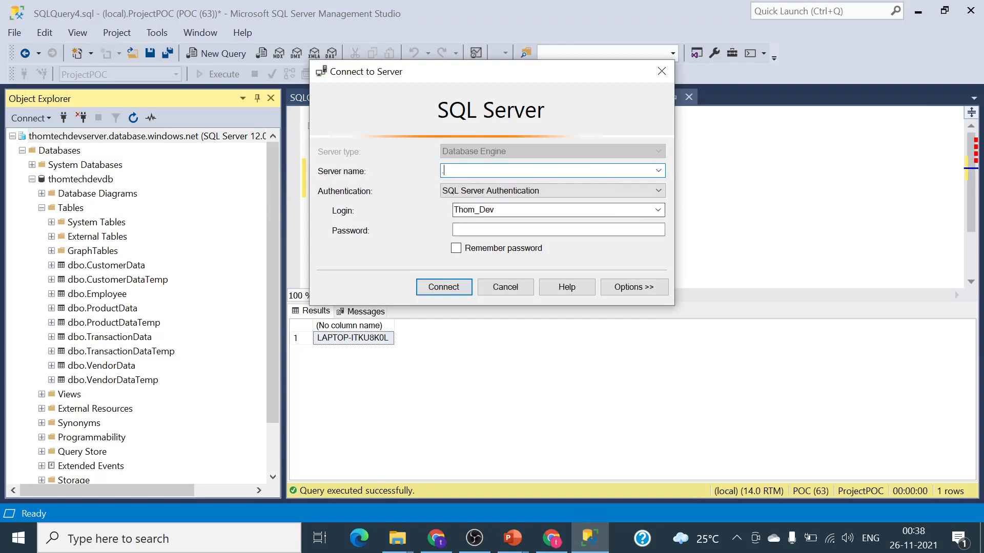
click(616, 190)
click(577, 213)
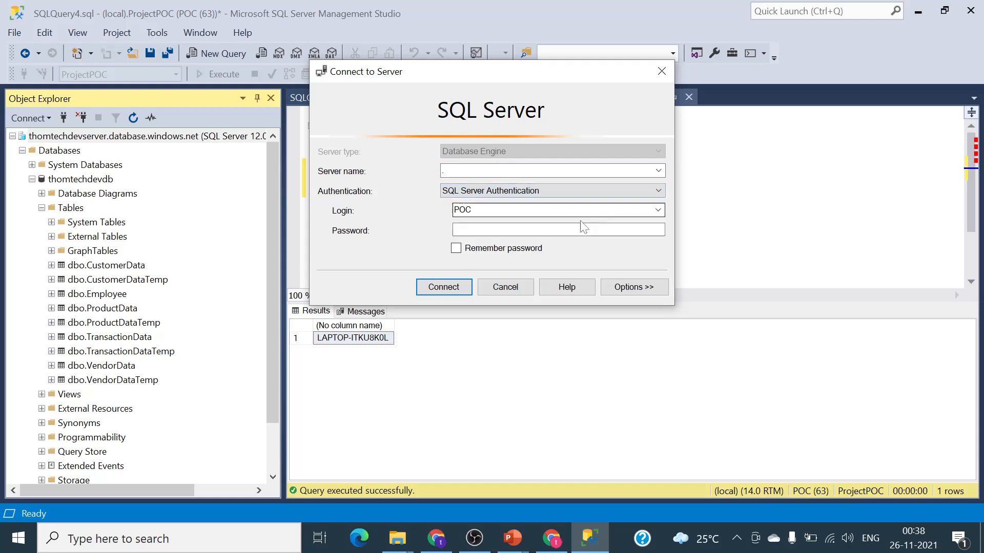
- Enter the POC login password, correct it after the rejected attempt, and connect to the local server
click(546, 233)
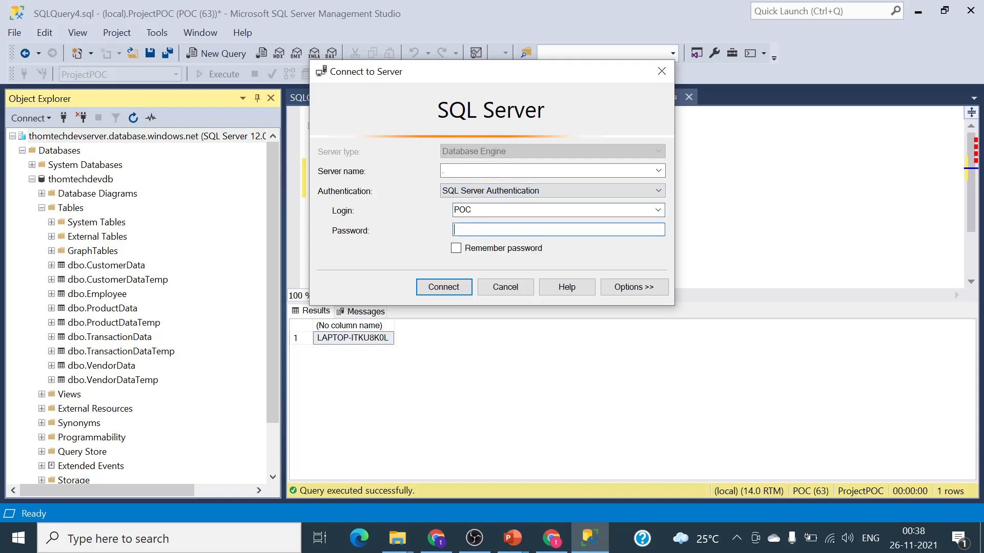
text(*************)
key(Return)
key(Return)
key(Return)
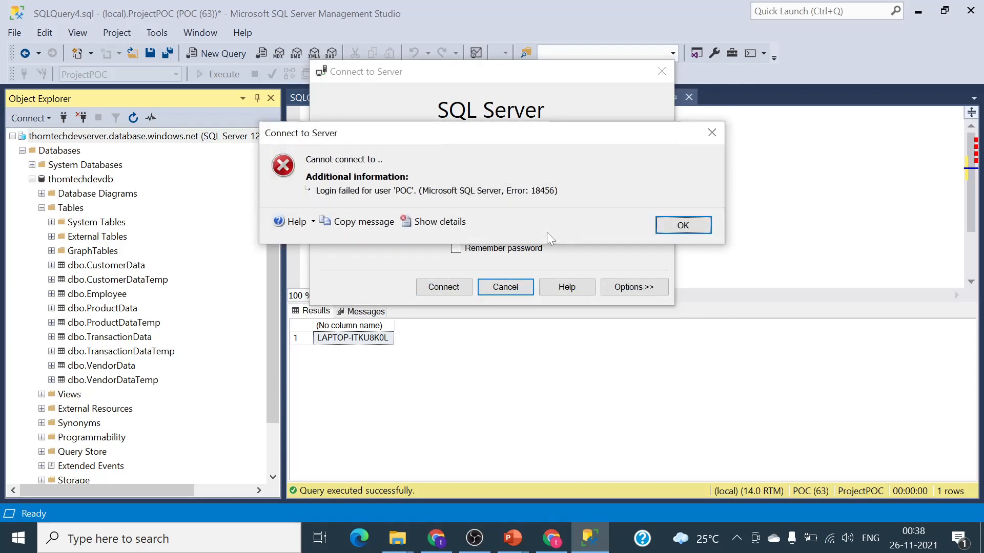
key(Return)
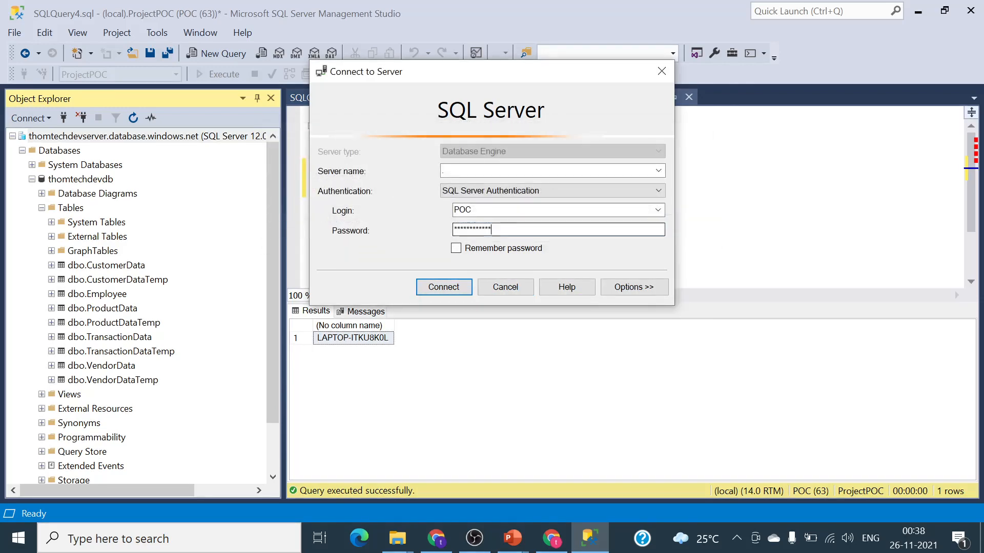
key(BackSpace)
key(Return)
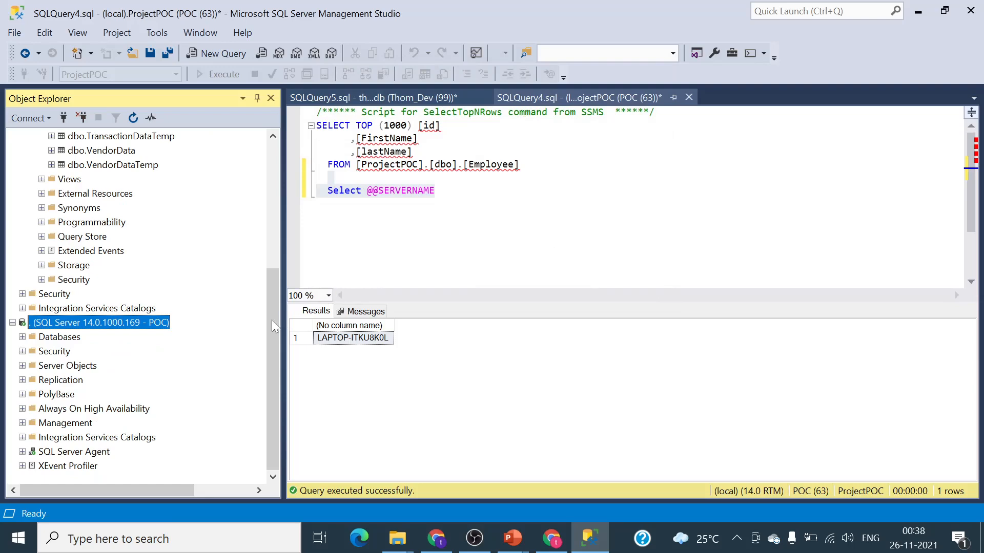
- Verify the POC login password by opening another Database Engine connection to the local server, re-entering the full password until it connects
scroll(174, 364, up, 5)
click(30, 117)
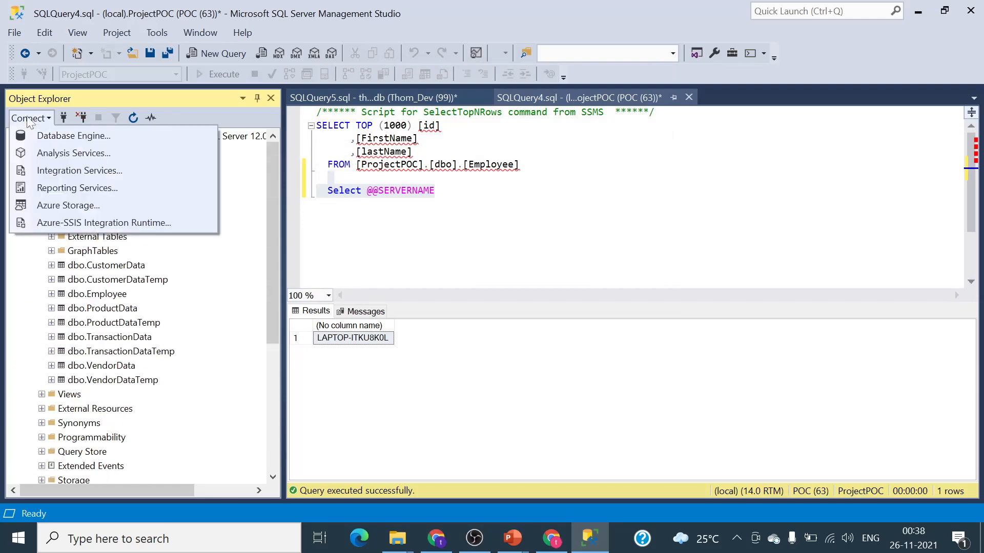
click(77, 134)
click(502, 229)
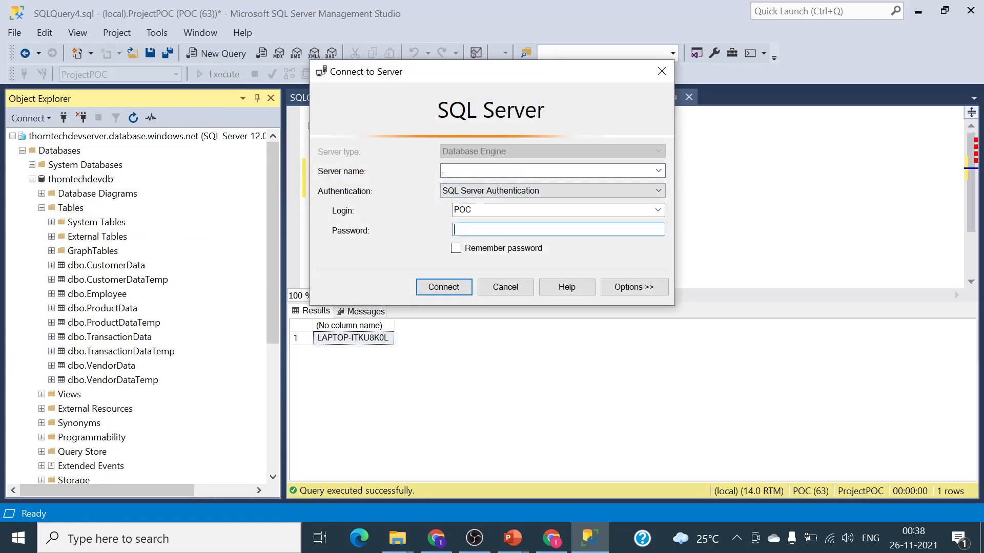
text(**********)
key(Return)
key(Return)
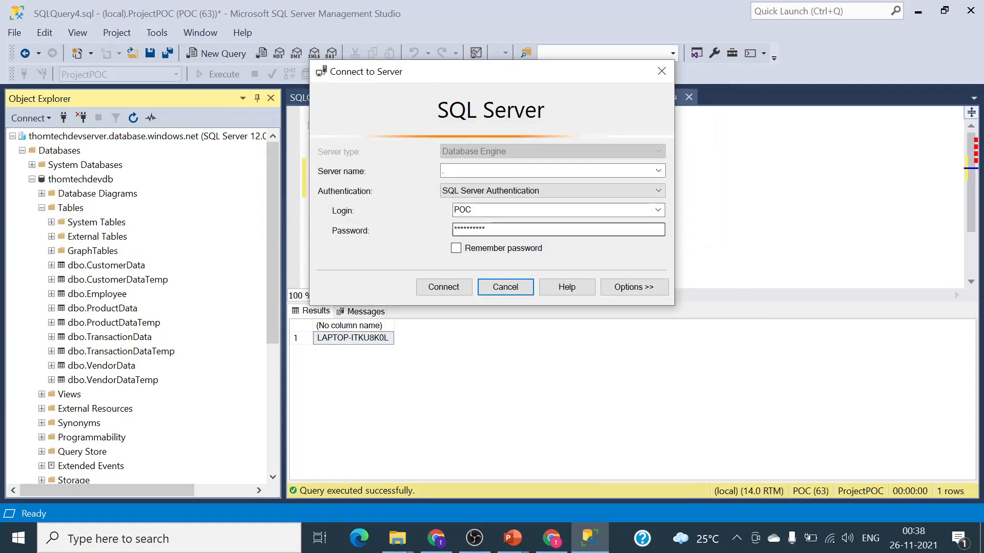
text(*)
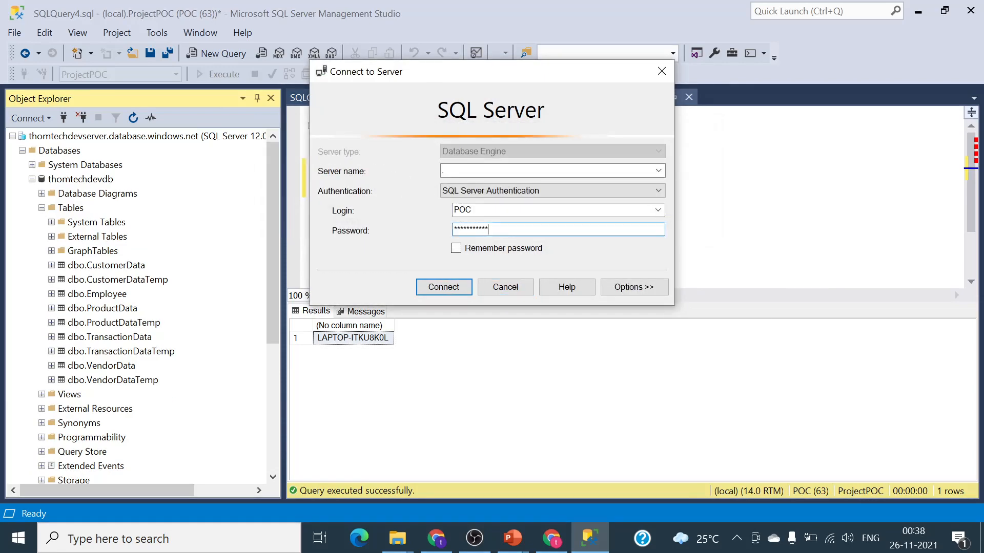
key(ctrl+a)
key(BackSpace)
text(***********)
key(Return)
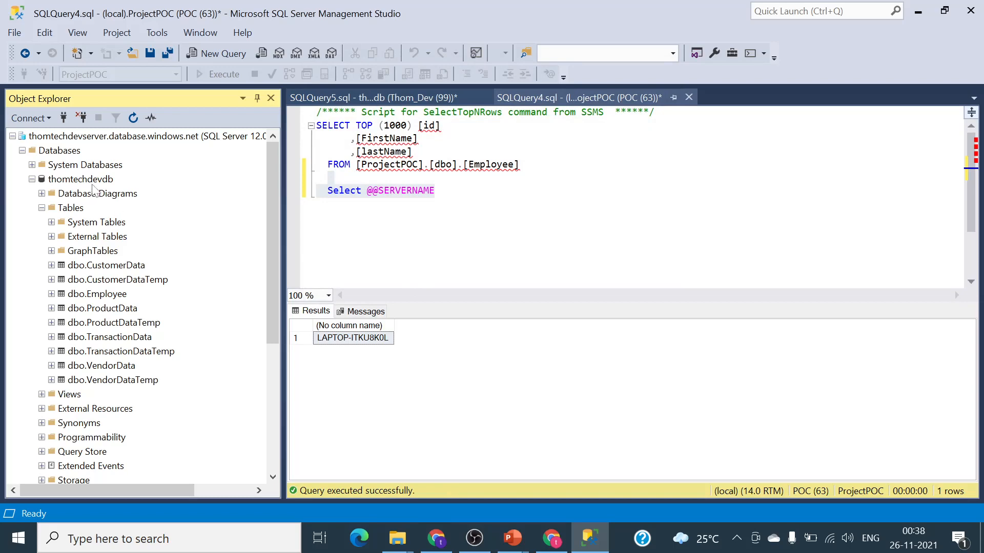
- Switch to Azure Data Factory in the browser and re-enter the login password in the new SQL Server linked service
key(alt+Tab)
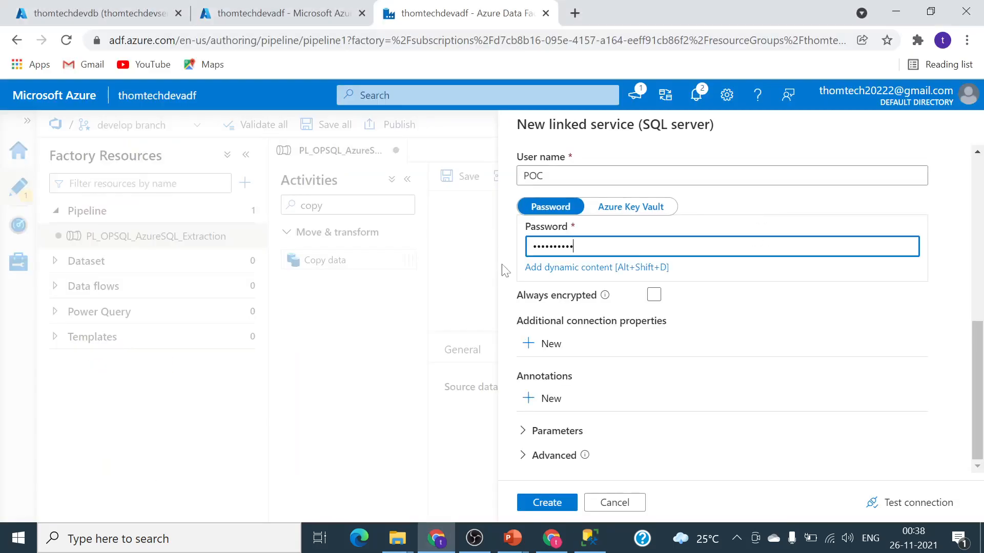
scroll(599, 292, up, 2)
key(ctrl+a)
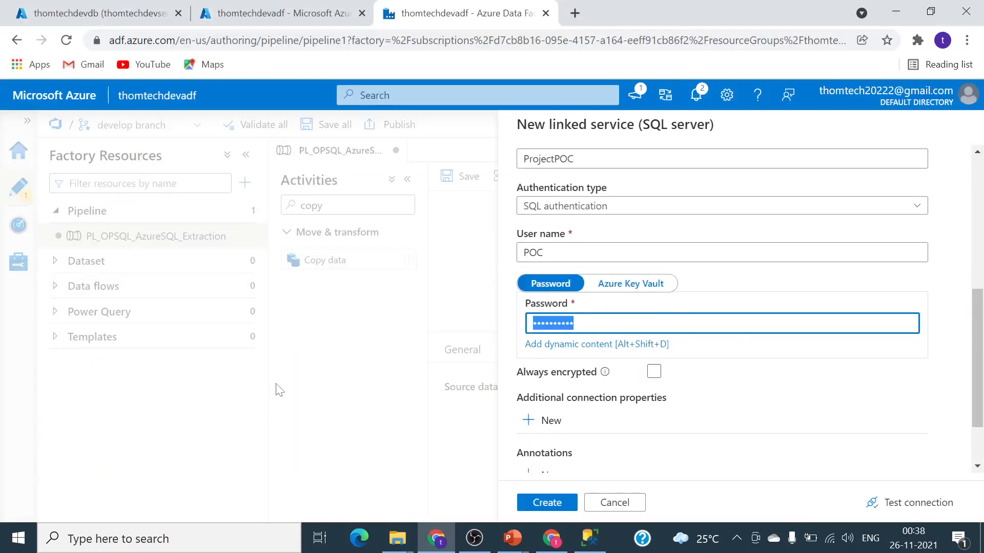
text(**********)
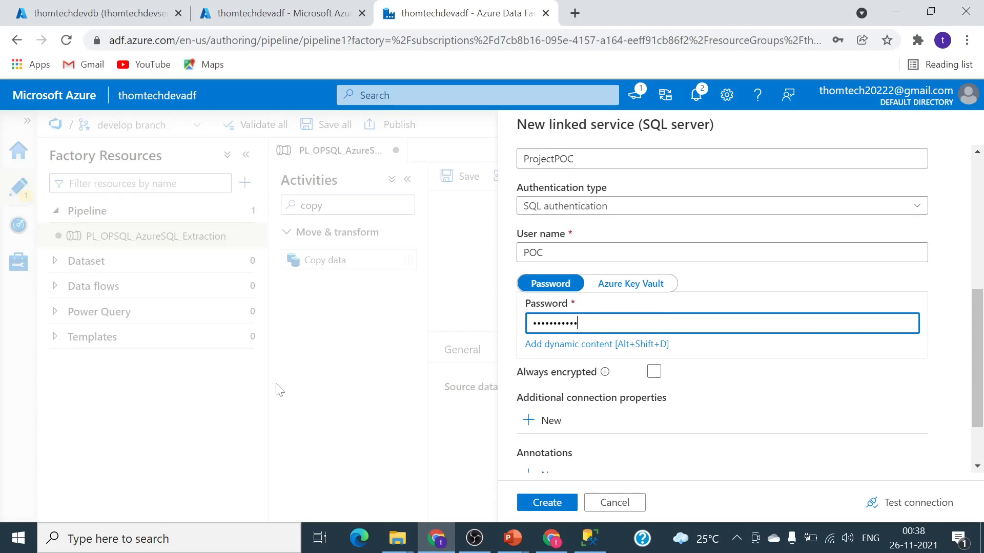
- Review the Lk_OPSQL linked service settings and test the connection through AutoResolveIntegrationRuntime
scroll(743, 400, up, 6)
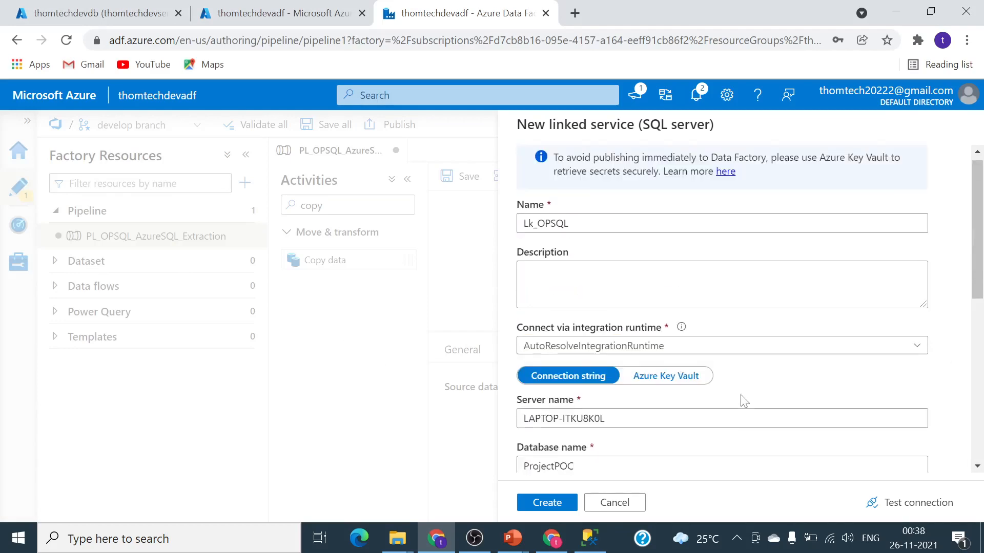
scroll(744, 401, down, 6)
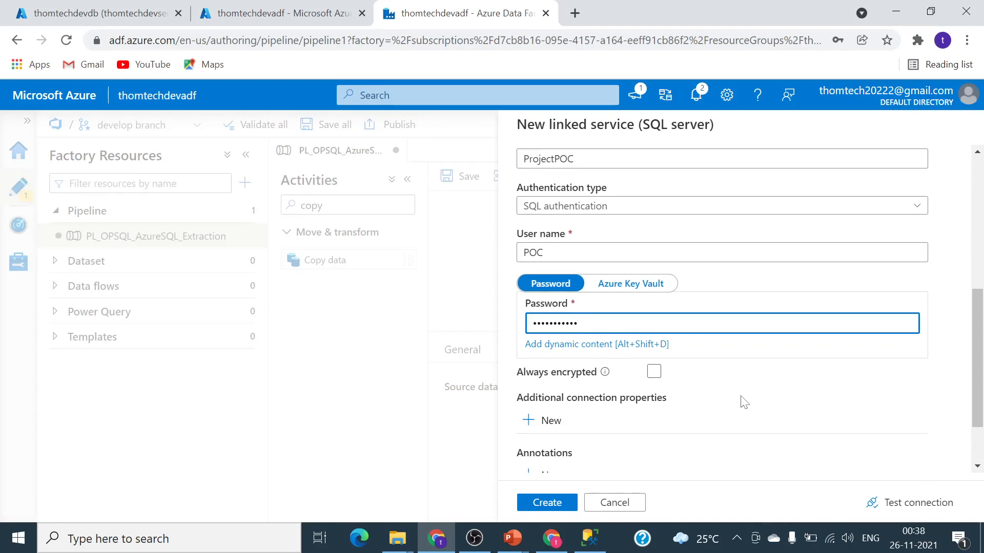
scroll(744, 402, down, 2)
click(891, 505)
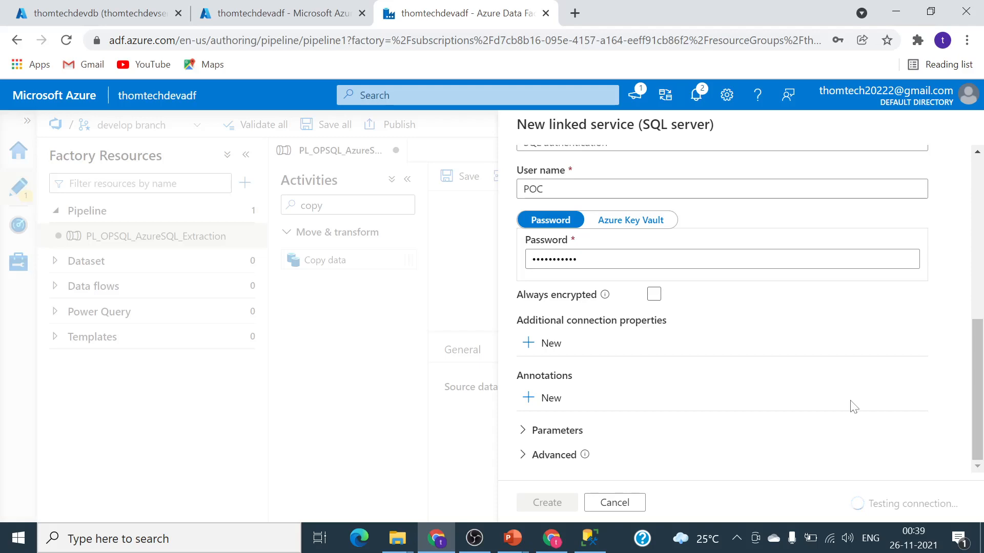
scroll(892, 439, up, 5)
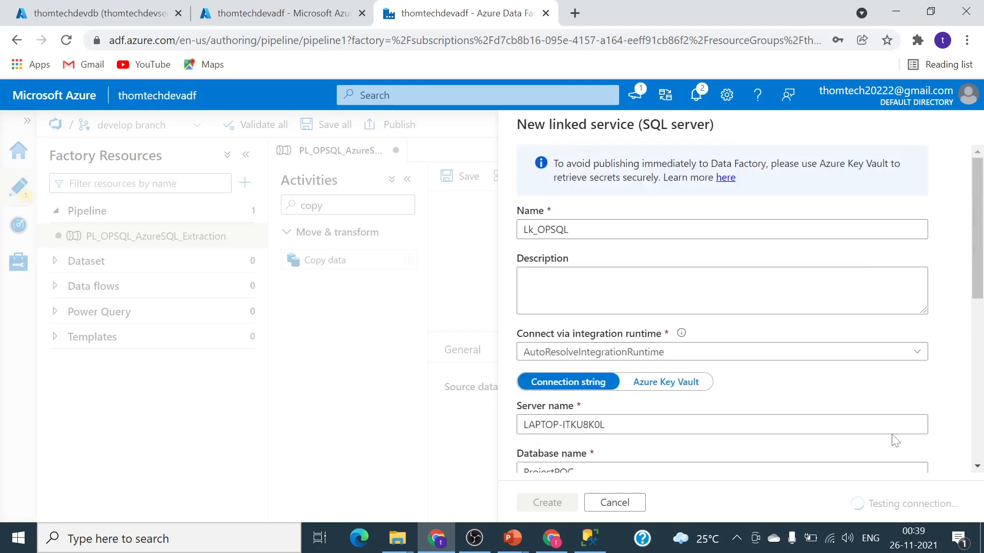
scroll(892, 428, down, 5)
scroll(892, 428, up, 10)
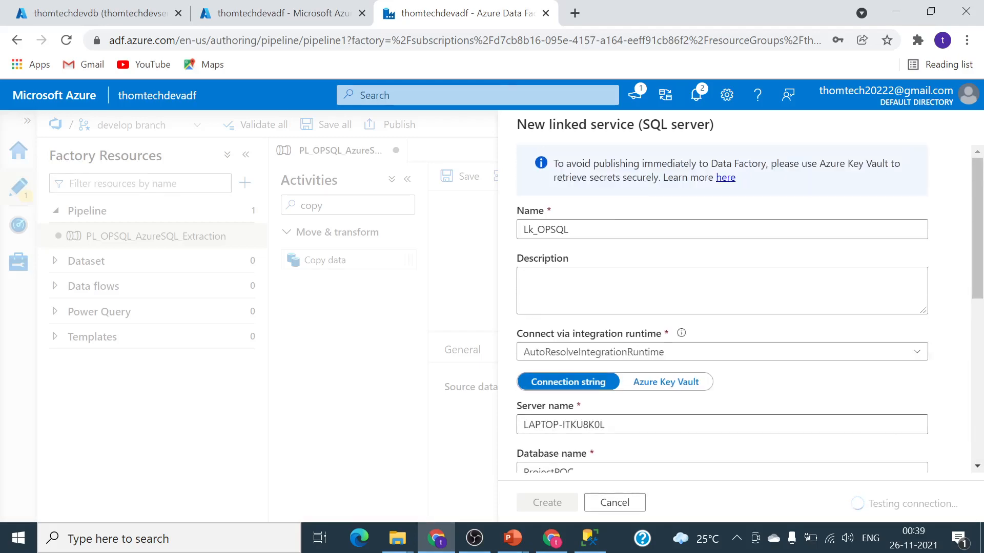
scroll(891, 426, down, 2)
scroll(891, 426, down, 5)
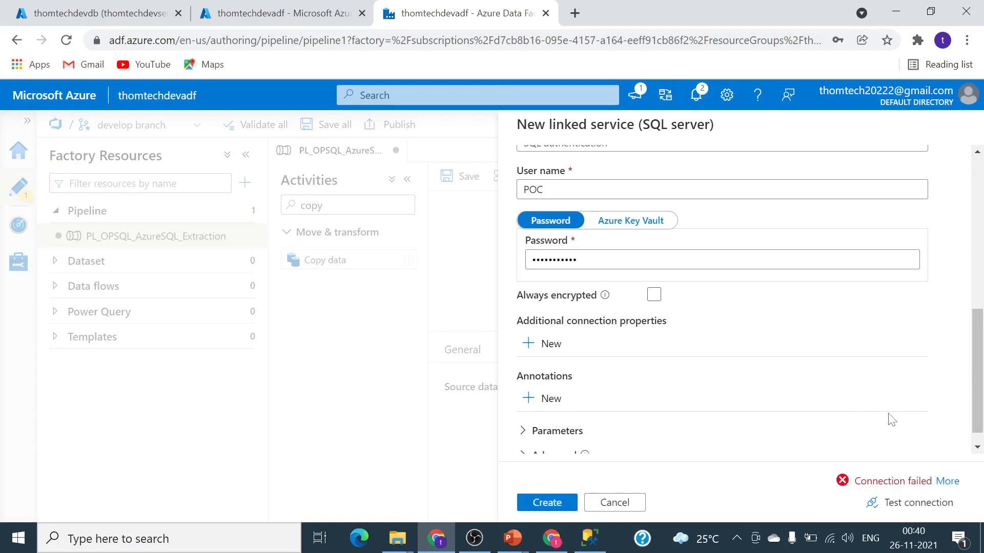
- Read the full error details of the connection test and close them
click(946, 481)
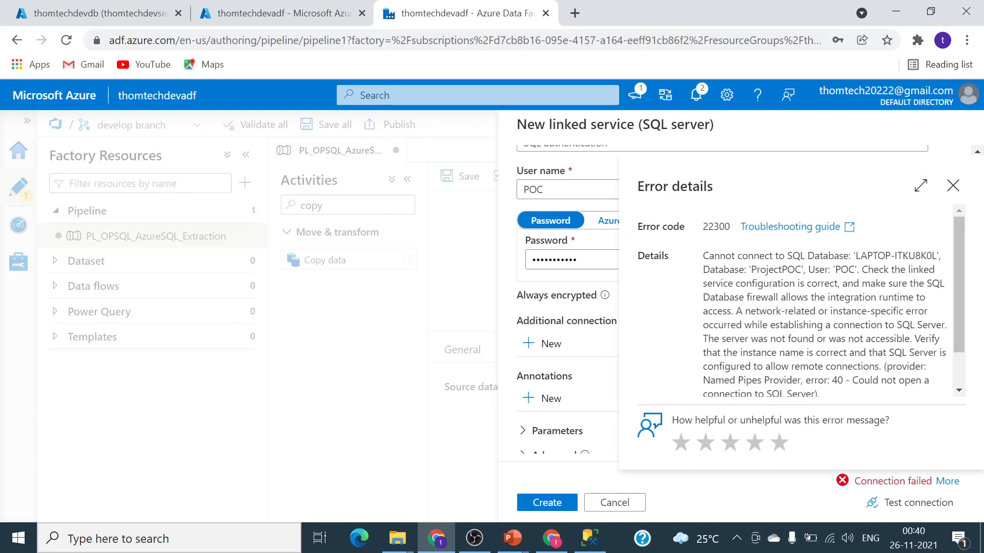
scroll(800, 302, down, 2)
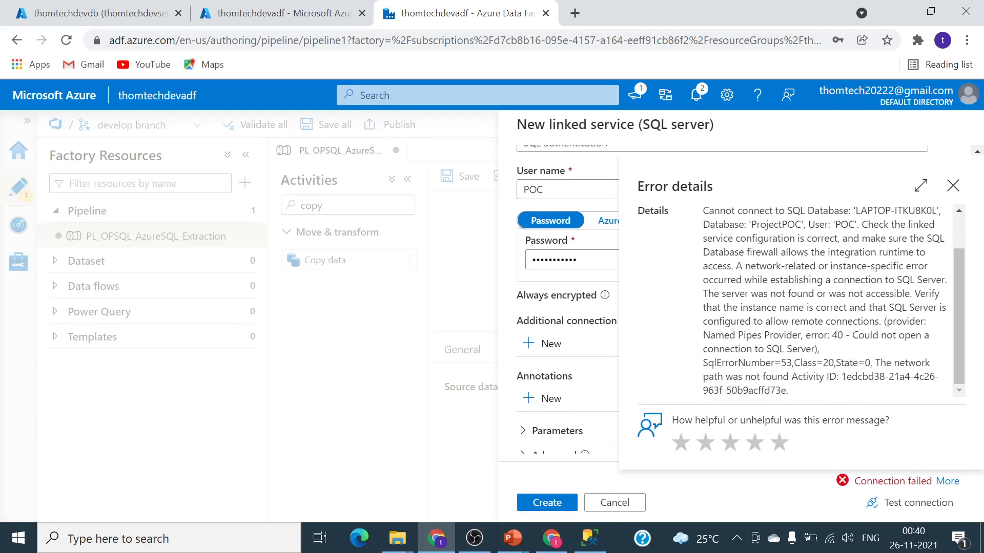
scroll(799, 303, up, 2)
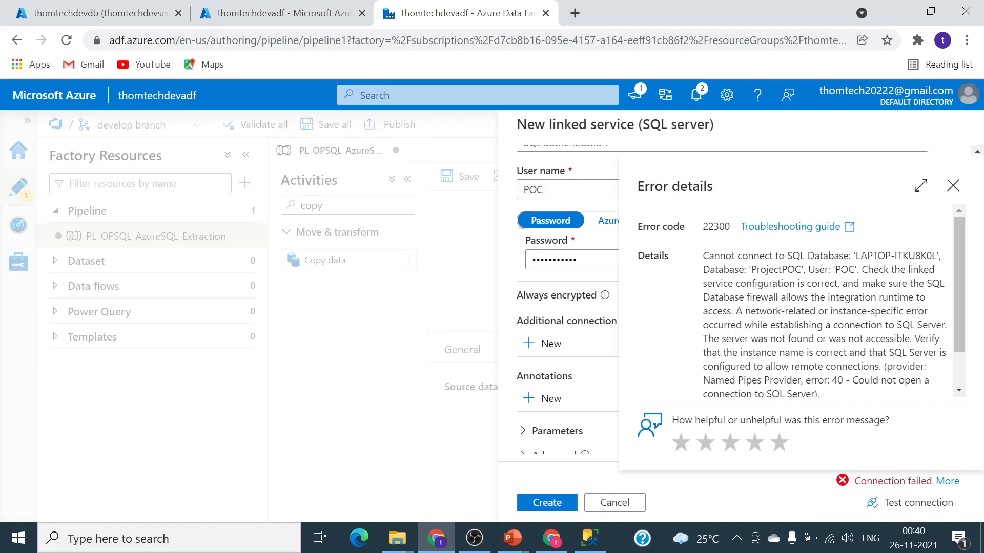
click(953, 186)
- Start setting up a new integration runtime for the linked service, choosing the Self-Hosted network environment
scroll(785, 346, up, 6)
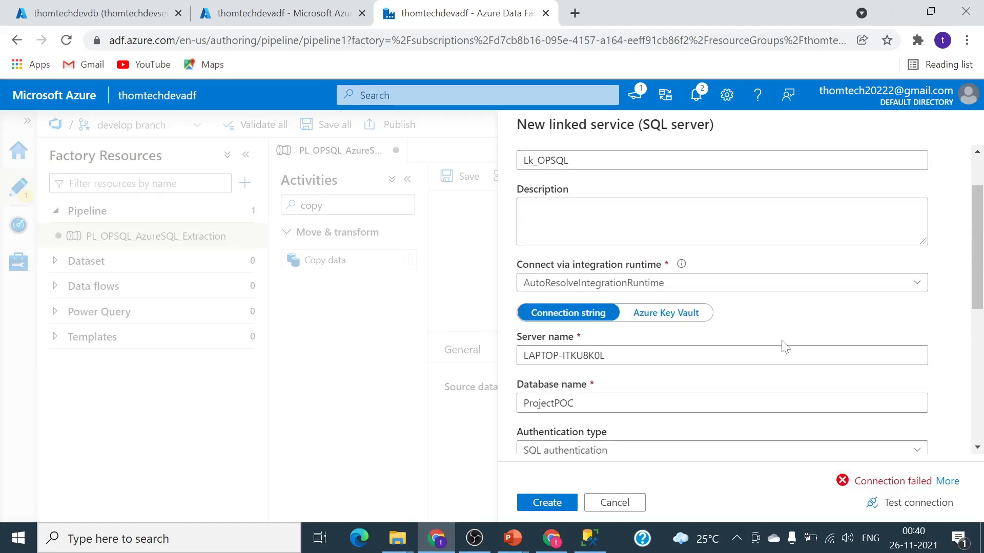
scroll(784, 347, up, 2)
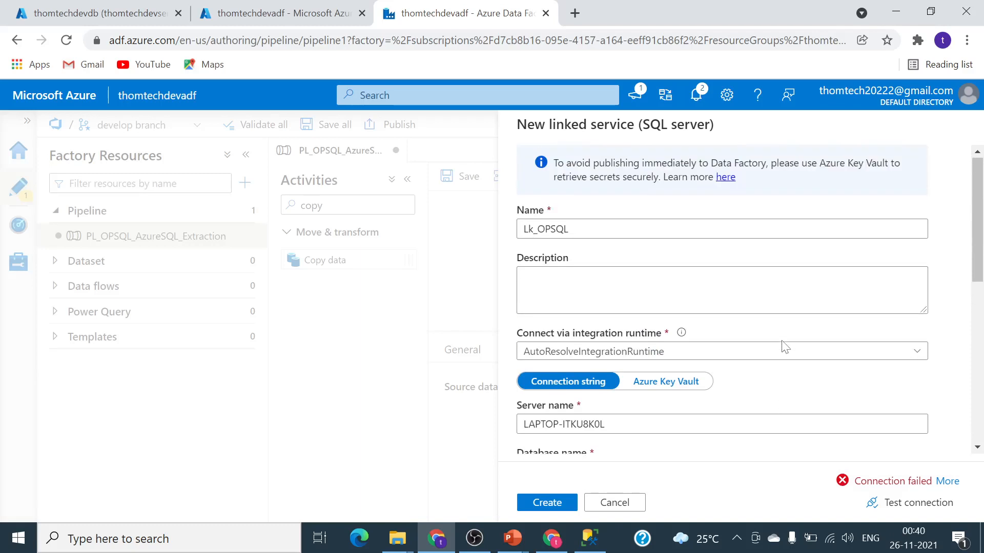
click(917, 357)
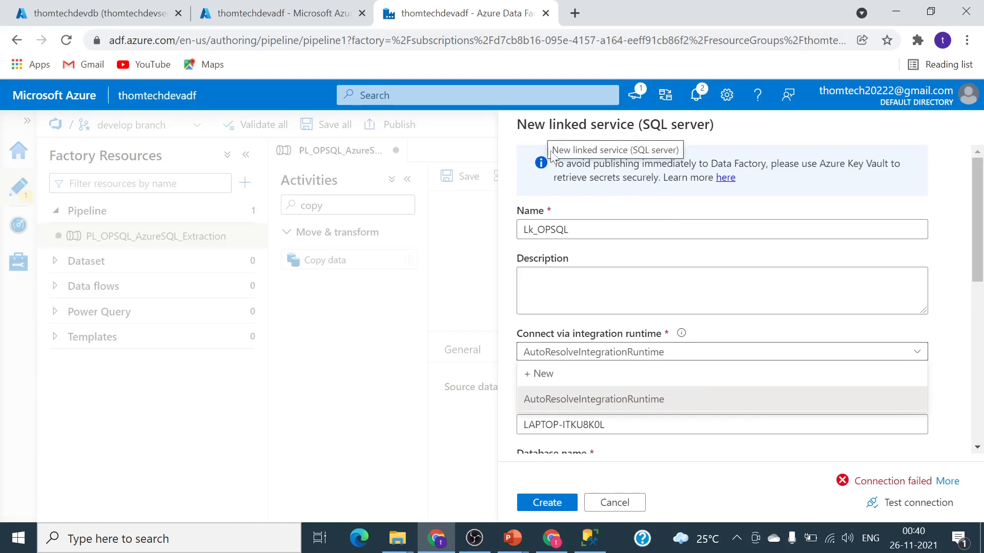
click(572, 385)
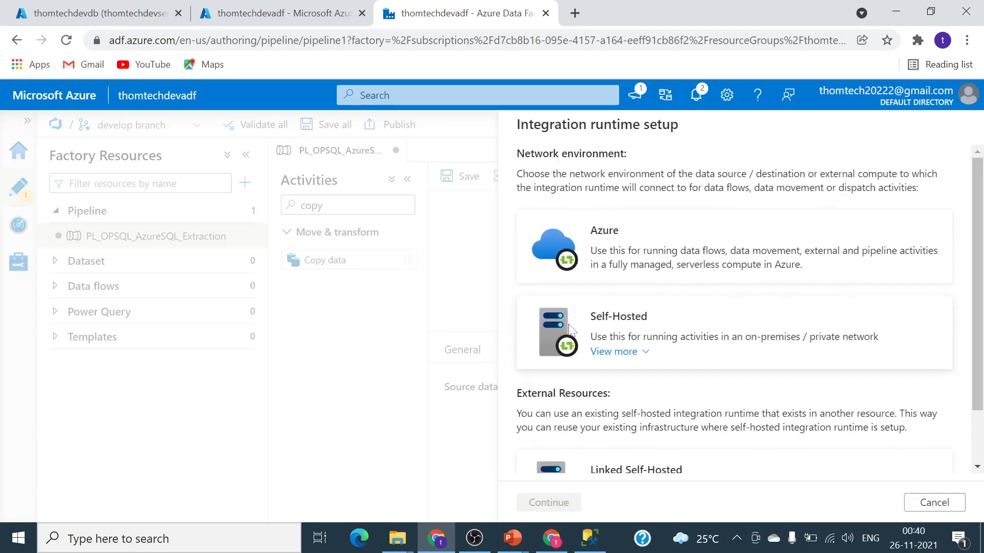
click(560, 329)
scroll(564, 334, down, 1)
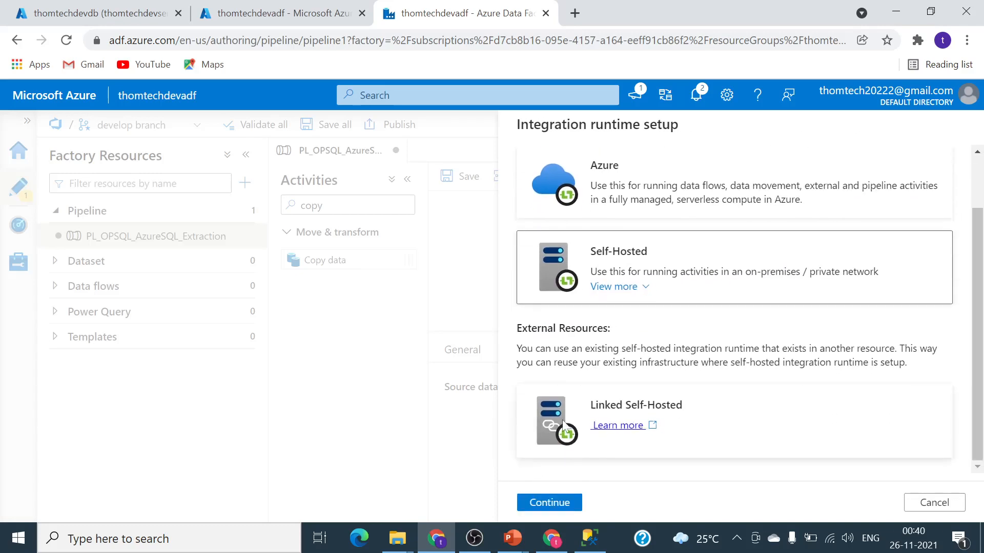
click(564, 503)
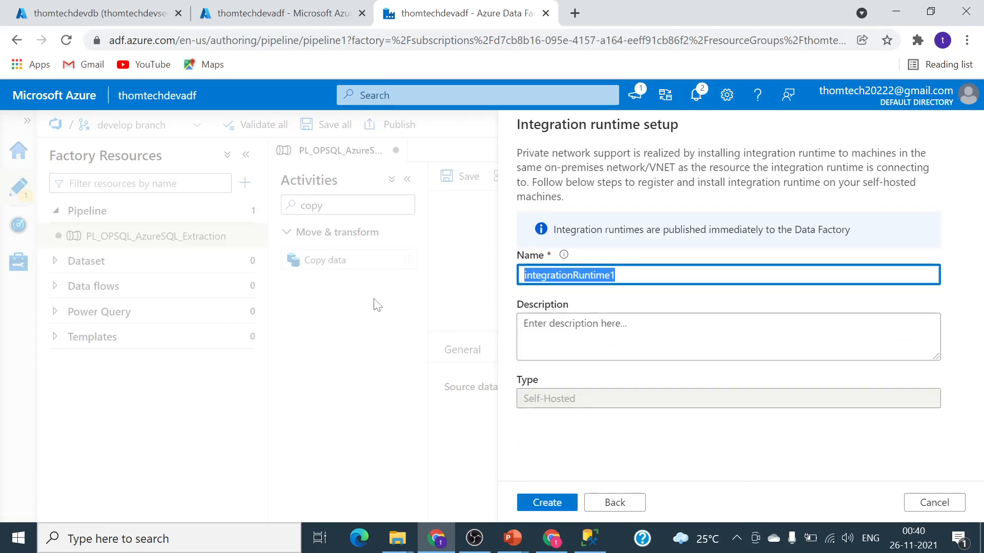
- Name the self-hosted integration runtime SHIRPOC and create it
text(SH)
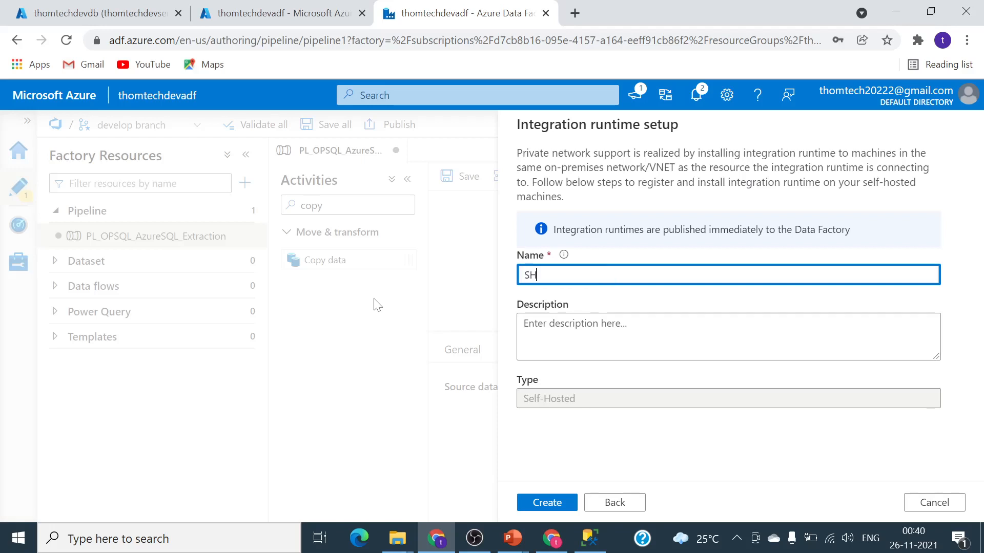
text(IR)
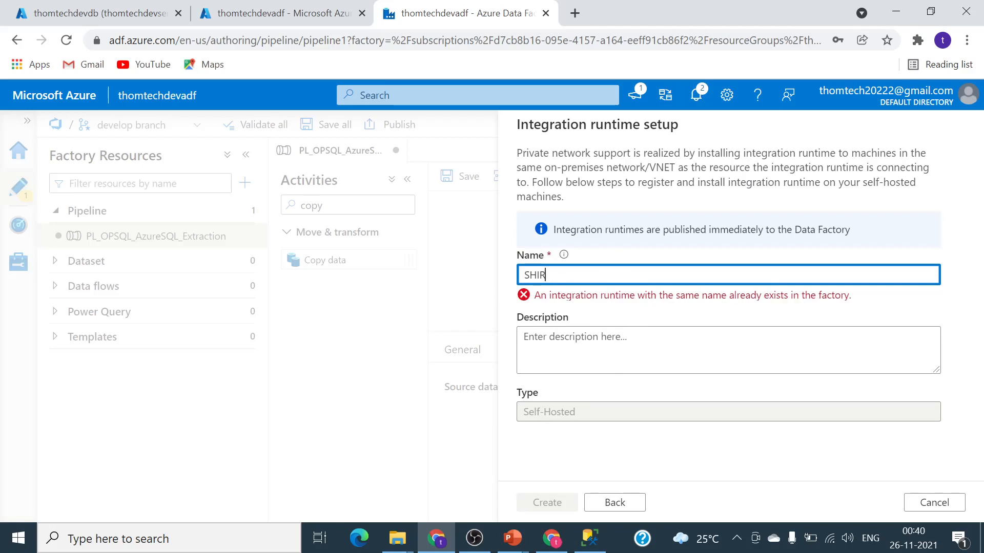
text(POC)
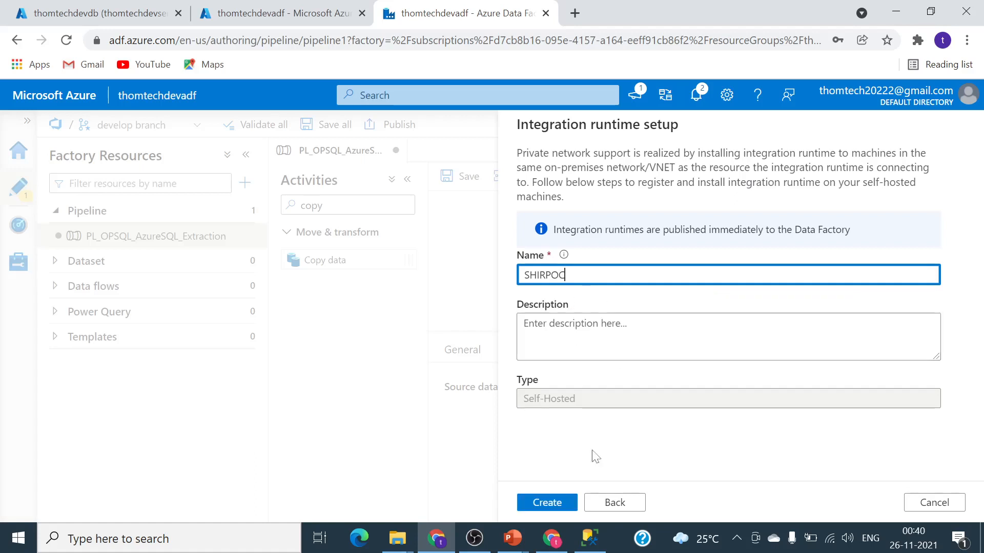
click(558, 503)
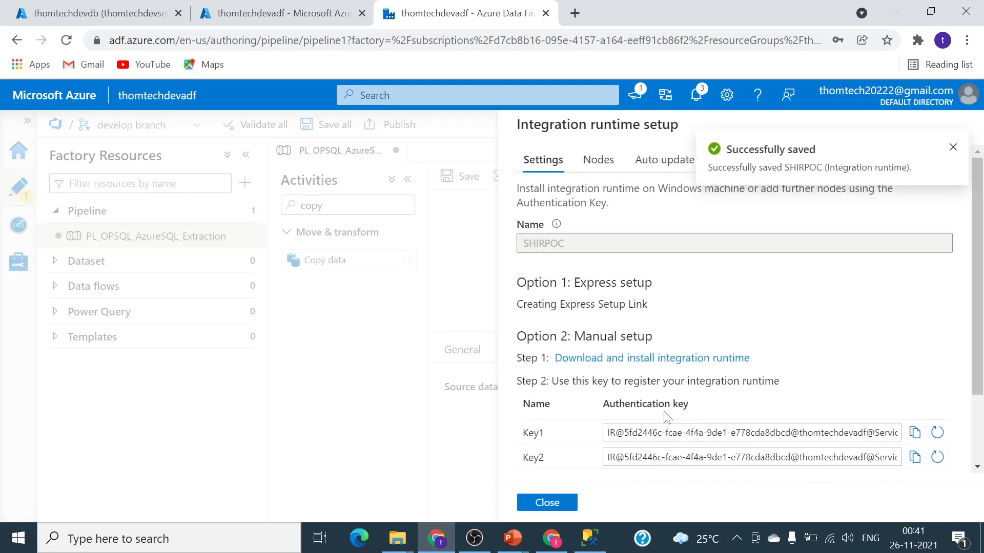
- Review the express and manual setup options, and open the file choices on the Microsoft Integration Runtime download page
scroll(800, 325, down, 2)
scroll(689, 256, up, 1)
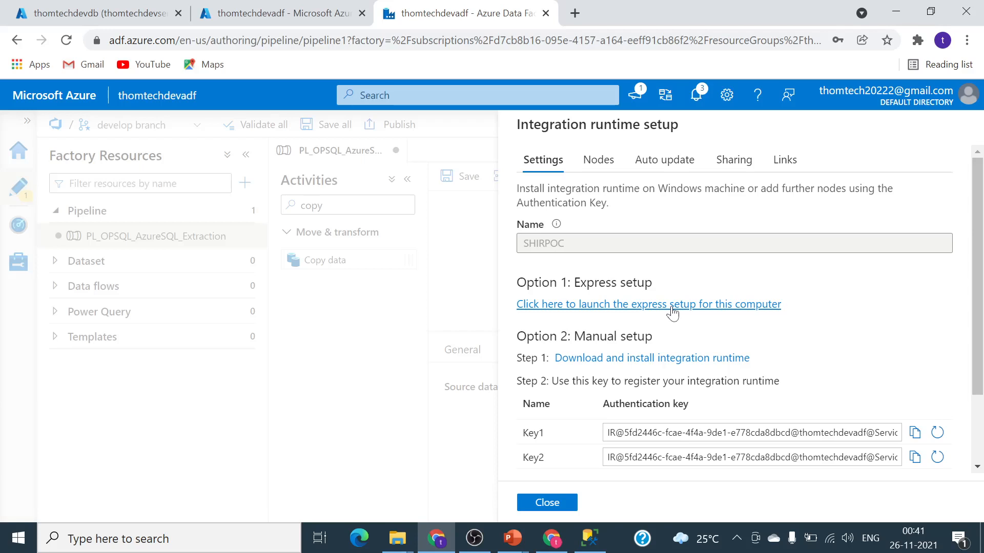
scroll(672, 313, down, 2)
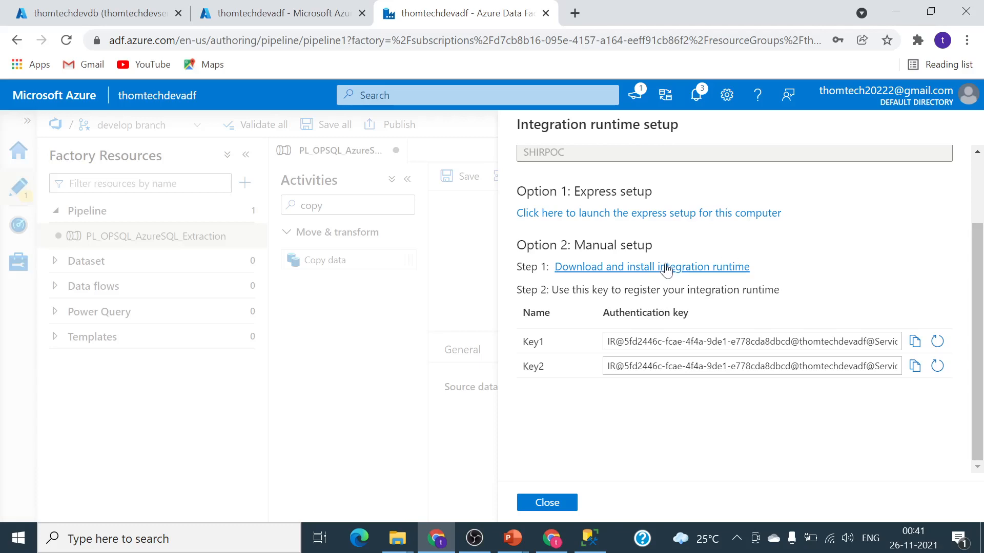
click(668, 271)
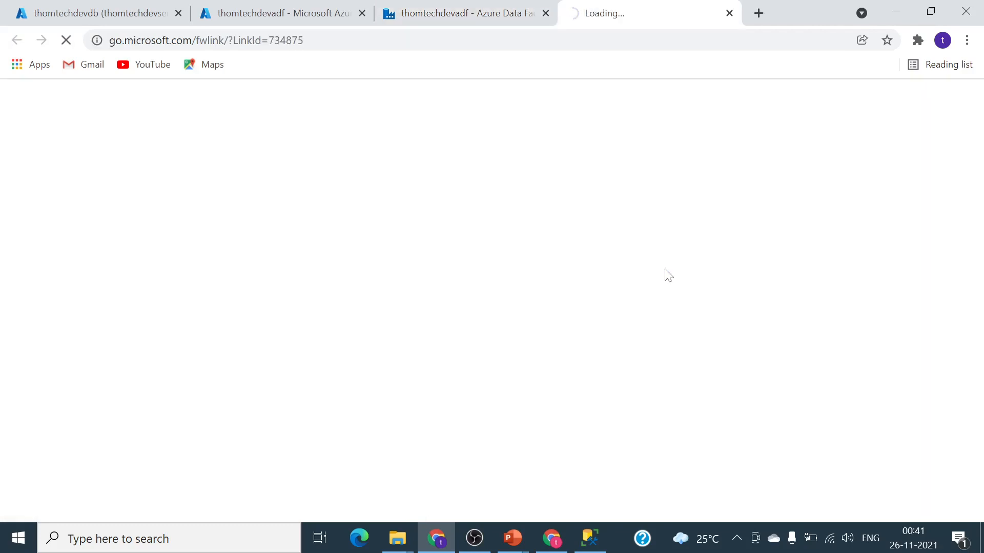
scroll(318, 374, down, 3)
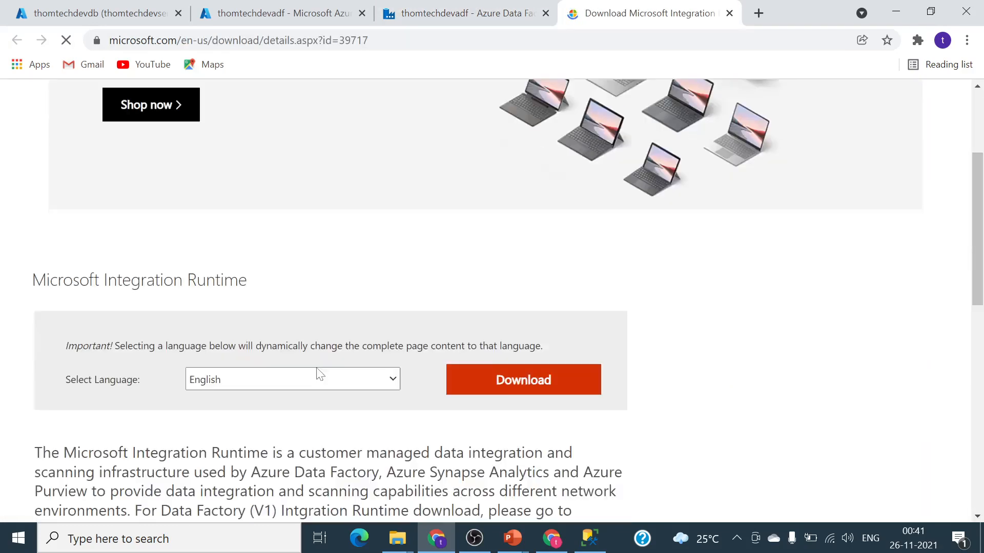
scroll(307, 286, down, 5)
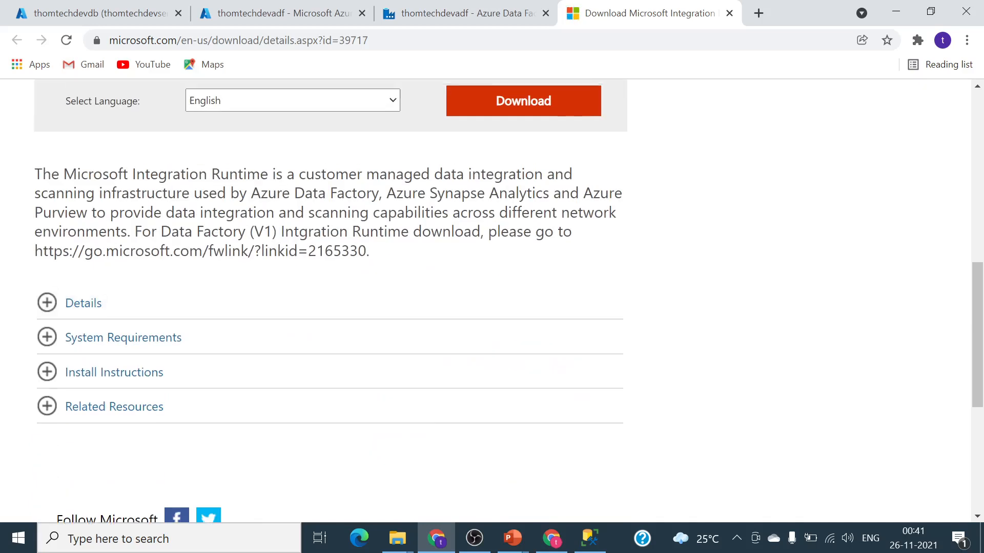
scroll(496, 323, up, 4)
click(497, 326)
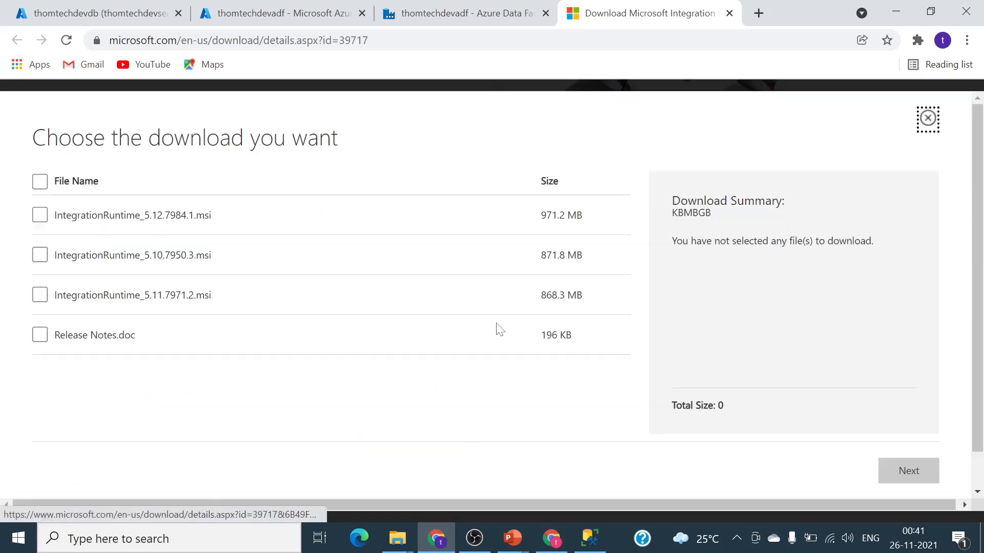
- Start downloading IntegrationRuntime_5.12.7984.1.msi, and cancel the running download
click(41, 215)
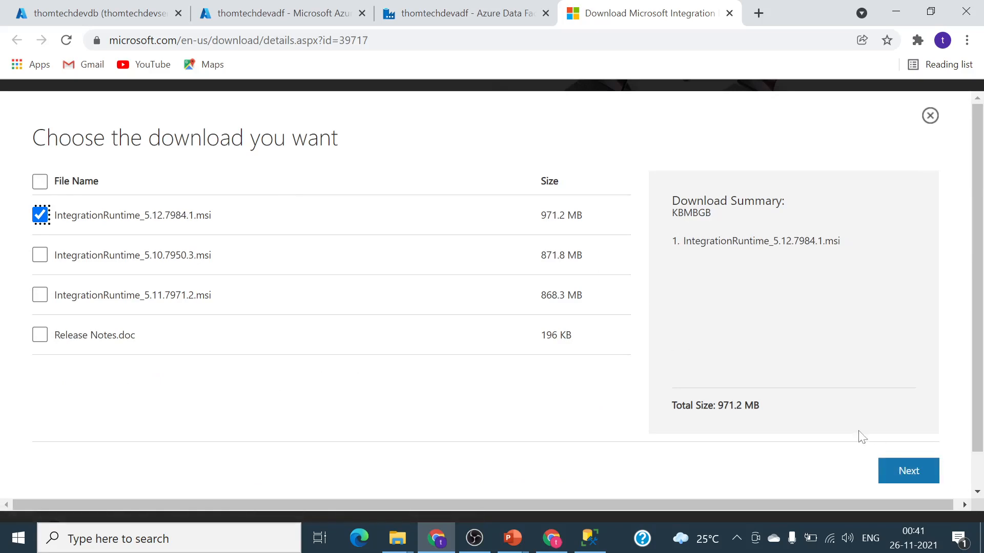
click(905, 470)
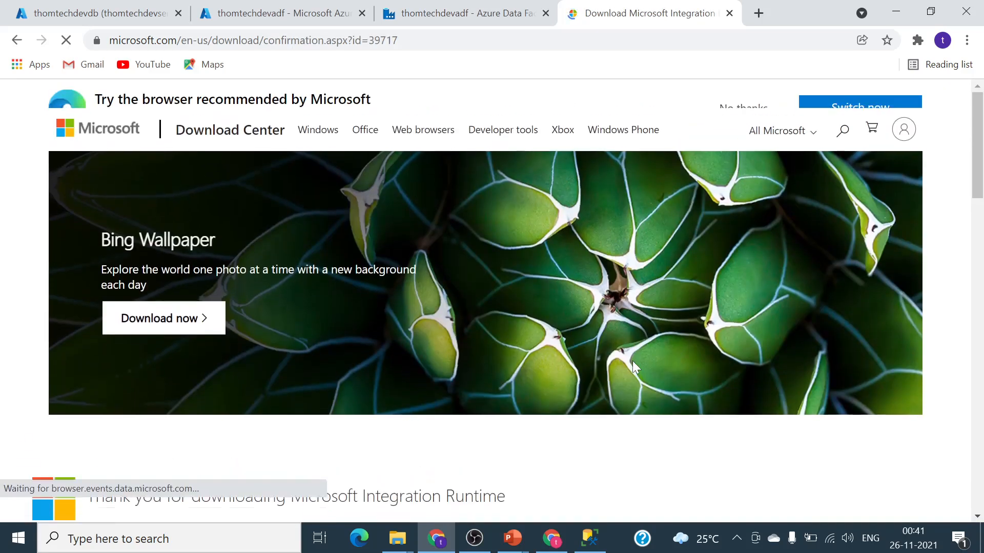
scroll(633, 362, down, 3)
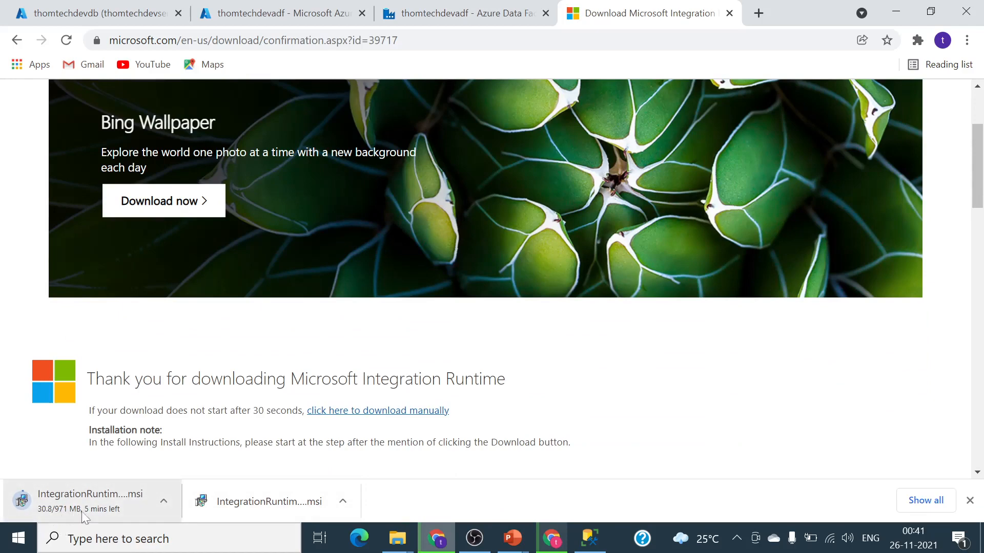
click(164, 505)
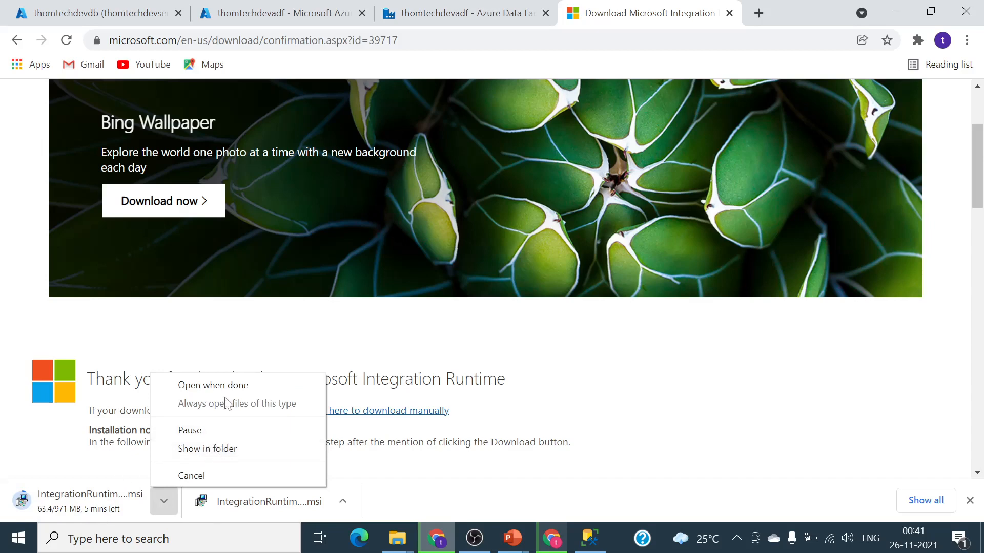
click(207, 476)
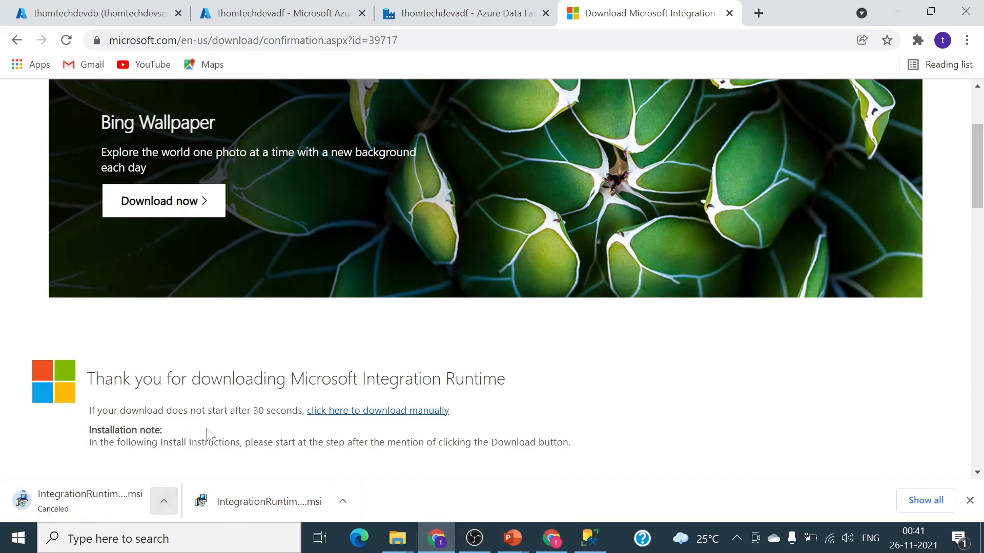
- Launch the IntegrationRuntime_5.12.7984.1 installer from the Downloads folder
mouse_move(398, 538)
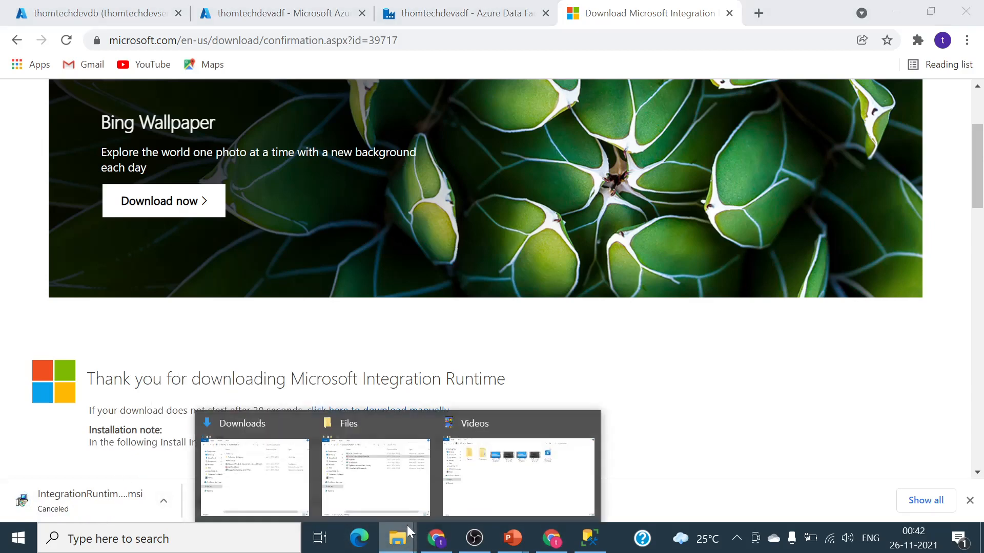
click(281, 512)
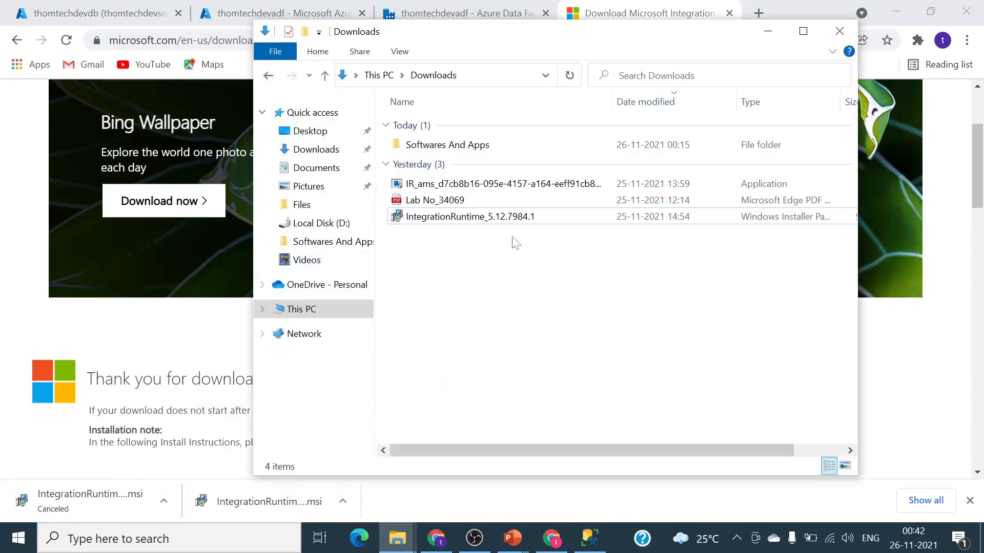
click(500, 224)
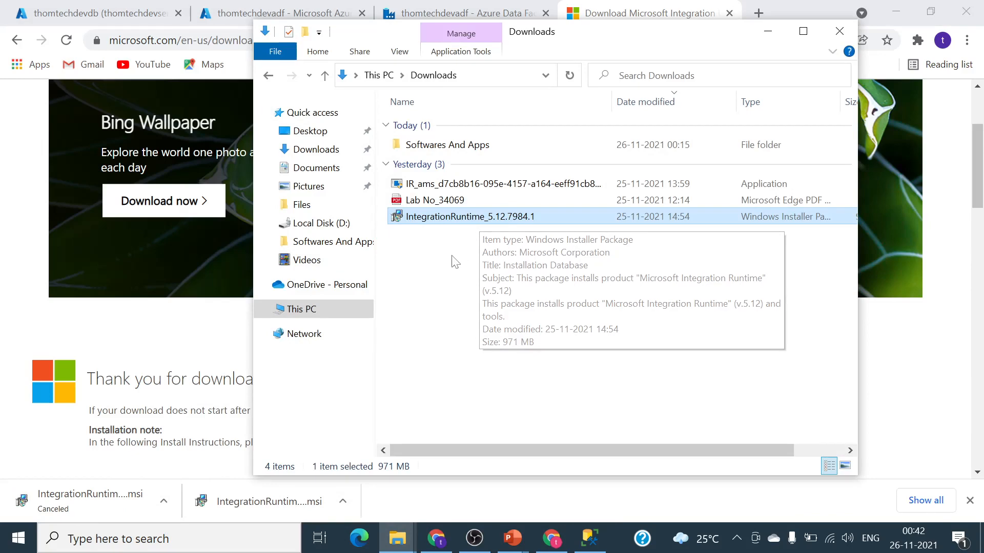
click(474, 227)
double_click(479, 226)
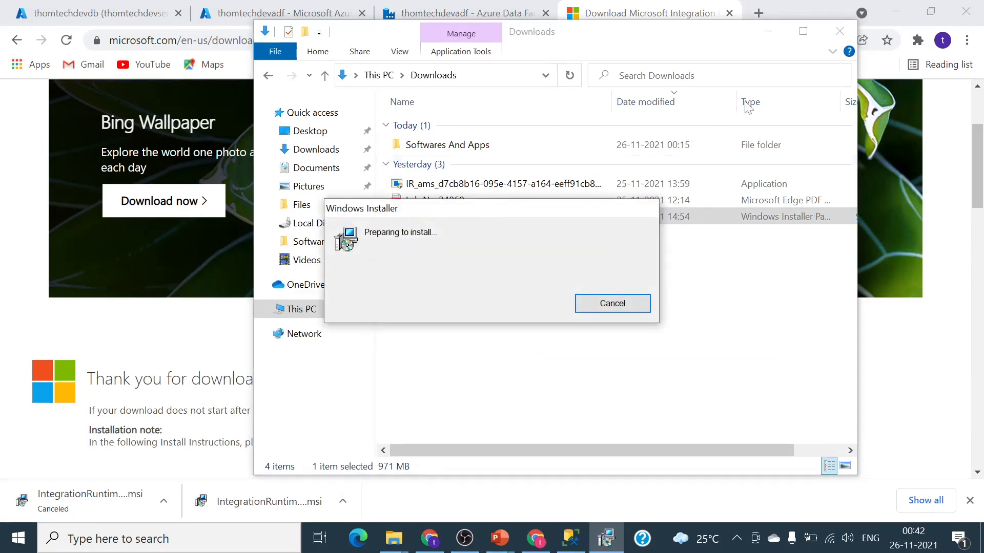
- Close the Microsoft Integration Runtime download page and bring the runtime's setup wizard into view
click(734, 13)
click(730, 14)
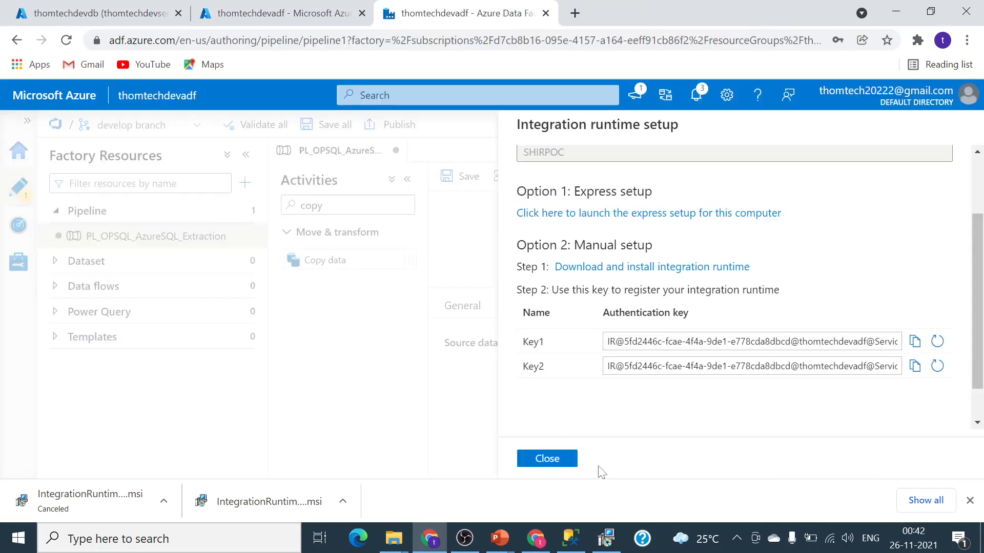
click(645, 541)
click(960, 15)
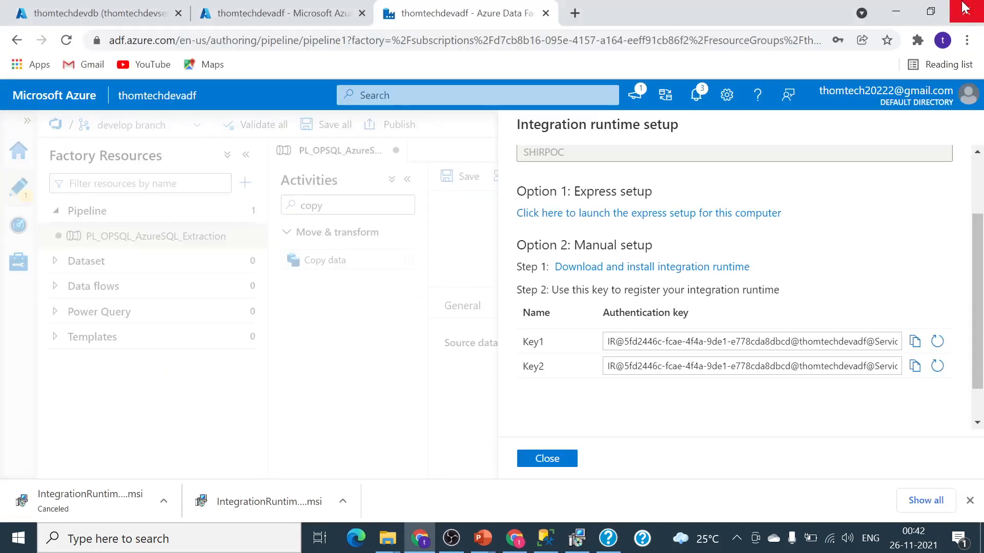
click(626, 126)
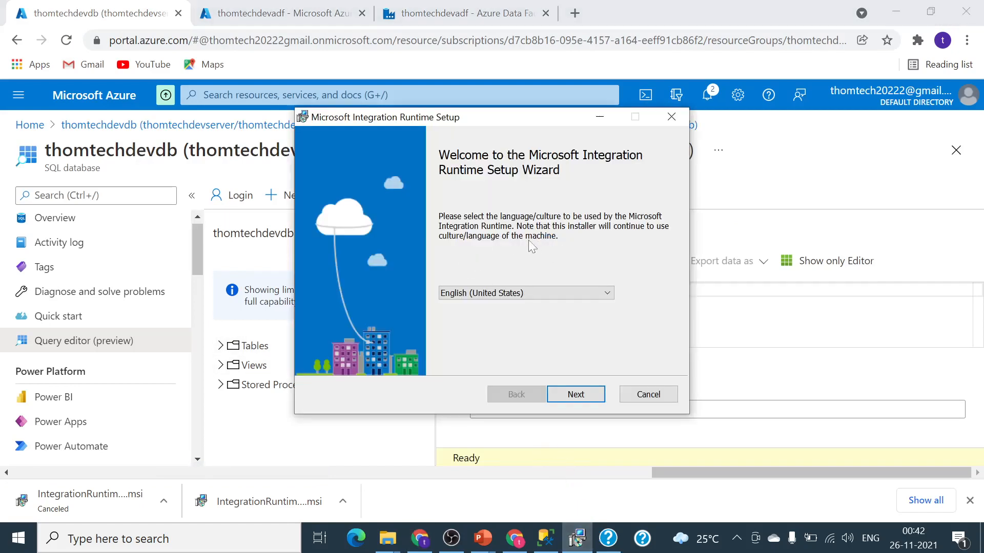
- Keep English (United States), accept the license terms, and install Microsoft Integration Runtime to the default destination folder
click(576, 394)
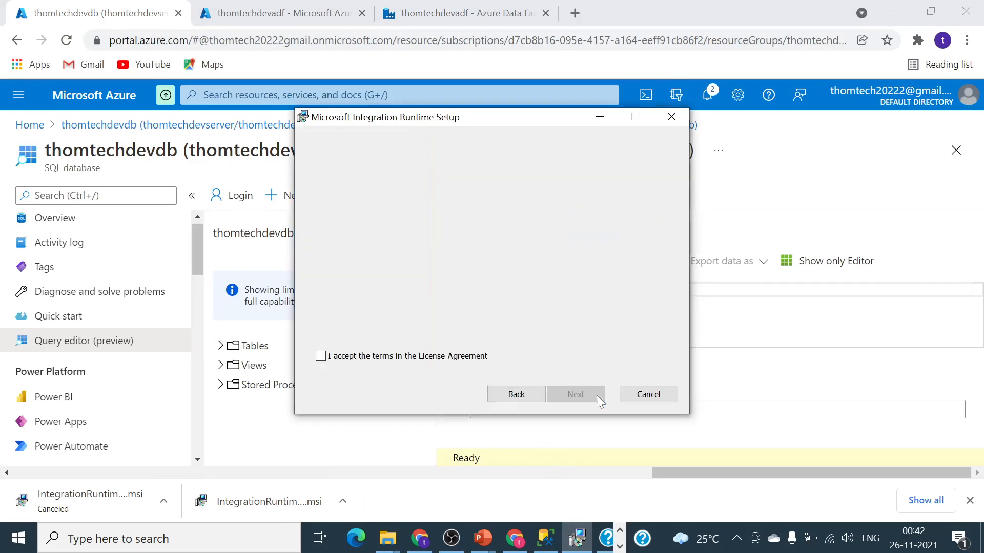
click(329, 358)
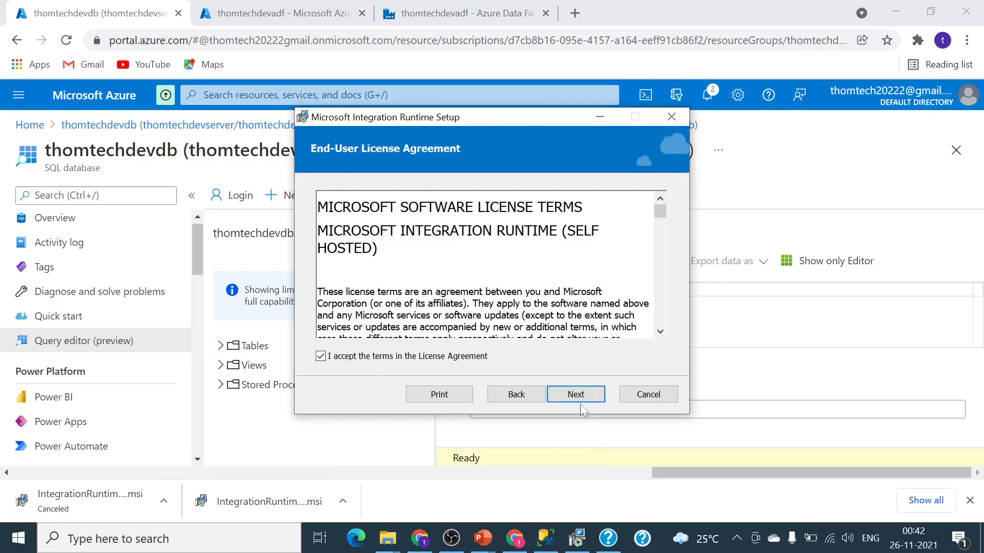
click(575, 394)
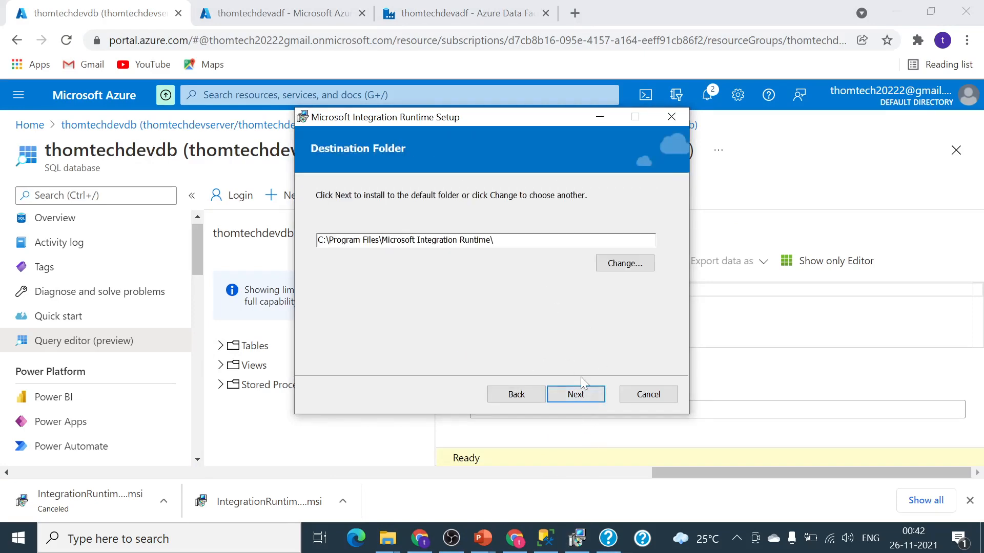
click(582, 393)
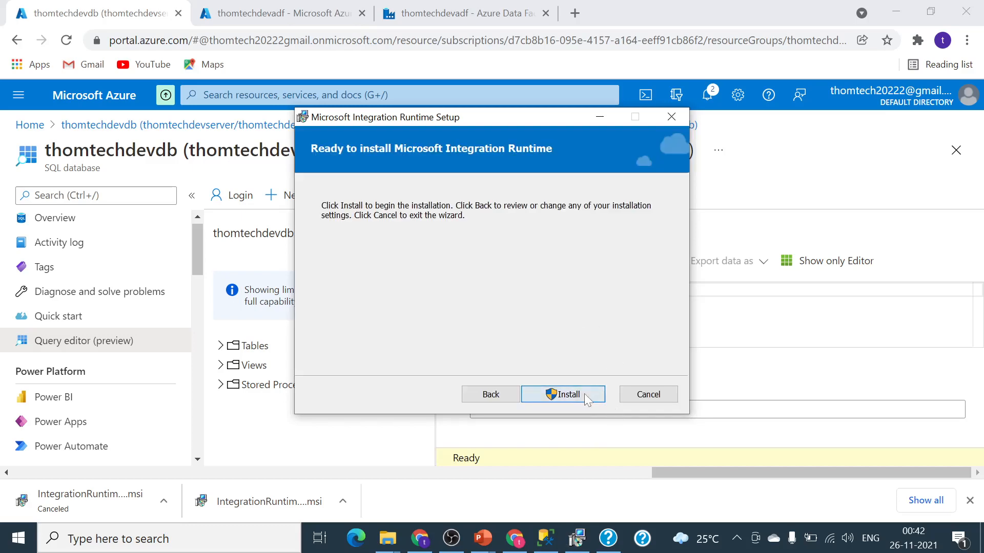
click(555, 394)
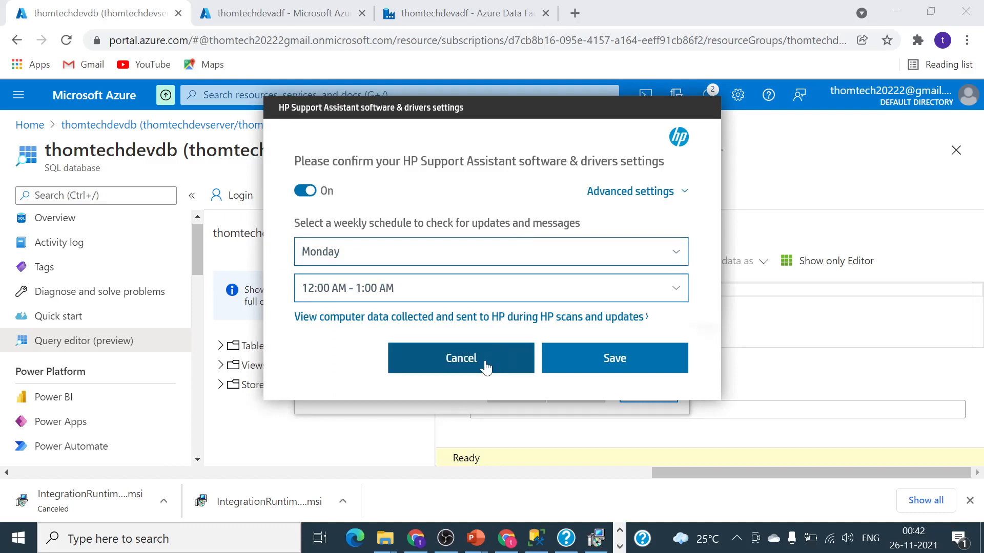
- Cancel the HP Support Assistant settings prompt and hide the Task View button from the taskbar
click(486, 367)
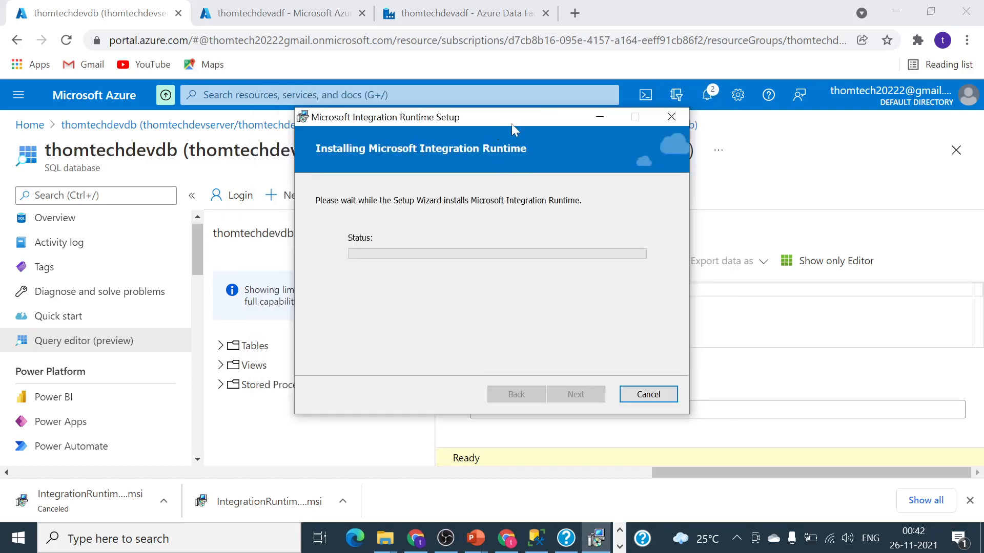
drag(500, 124, 561, 115)
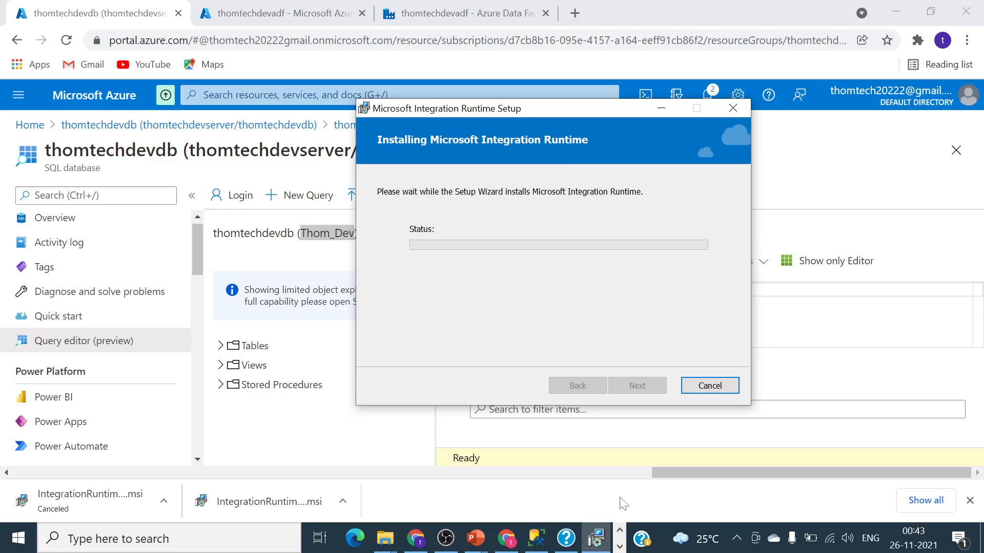
right_click(641, 538)
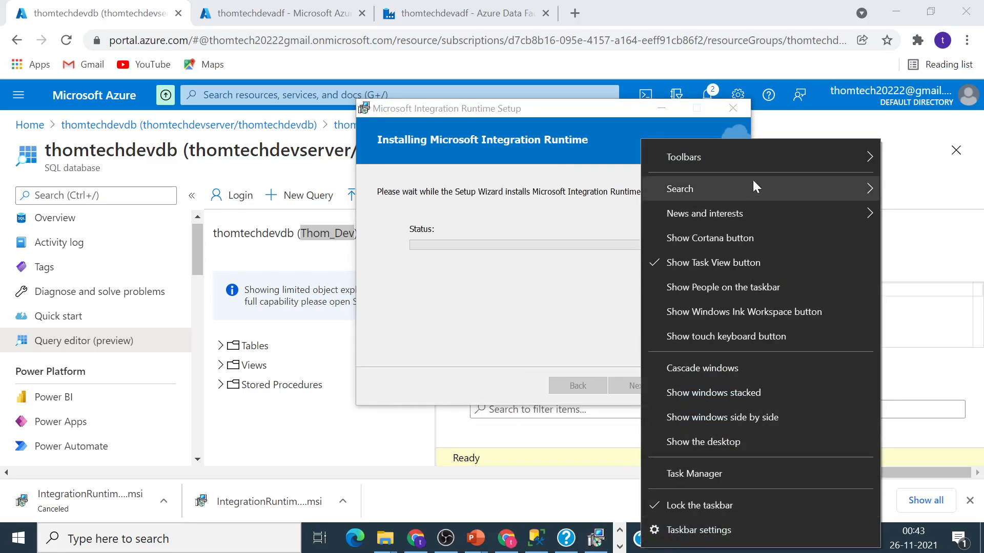
click(752, 261)
click(618, 547)
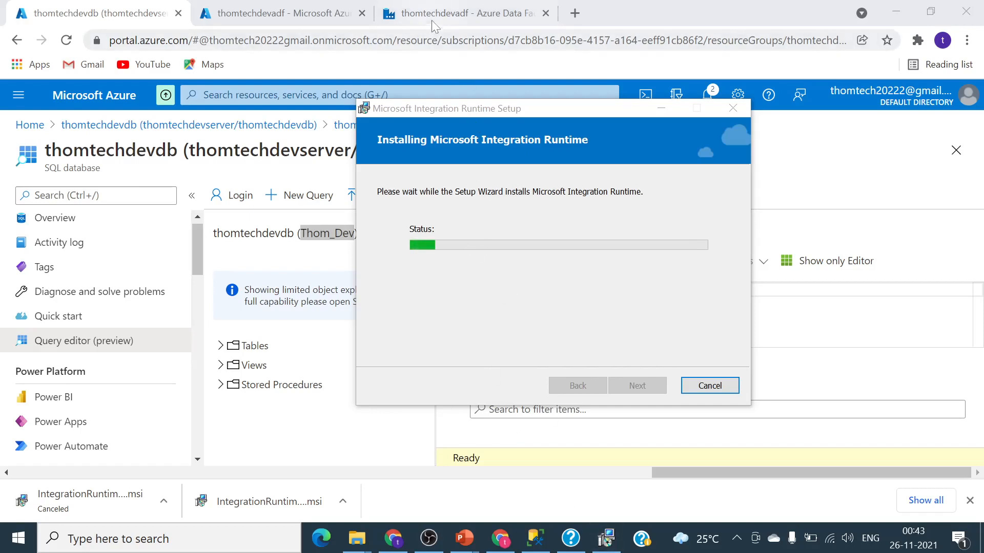
- Review the SHIRPOC manual setup instructions and its authentication key fields while the installation runs
click(461, 17)
scroll(696, 353, down, 3)
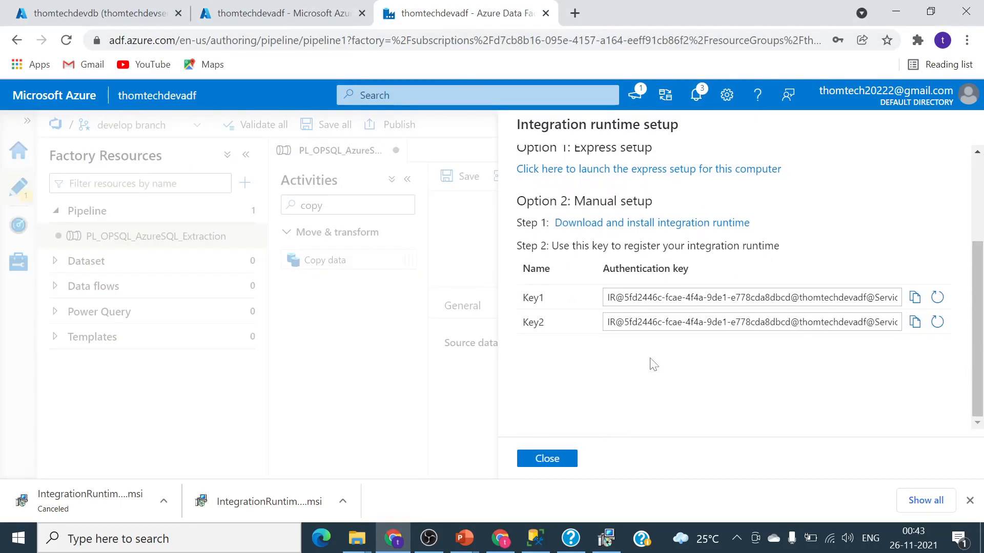
scroll(661, 392, up, 3)
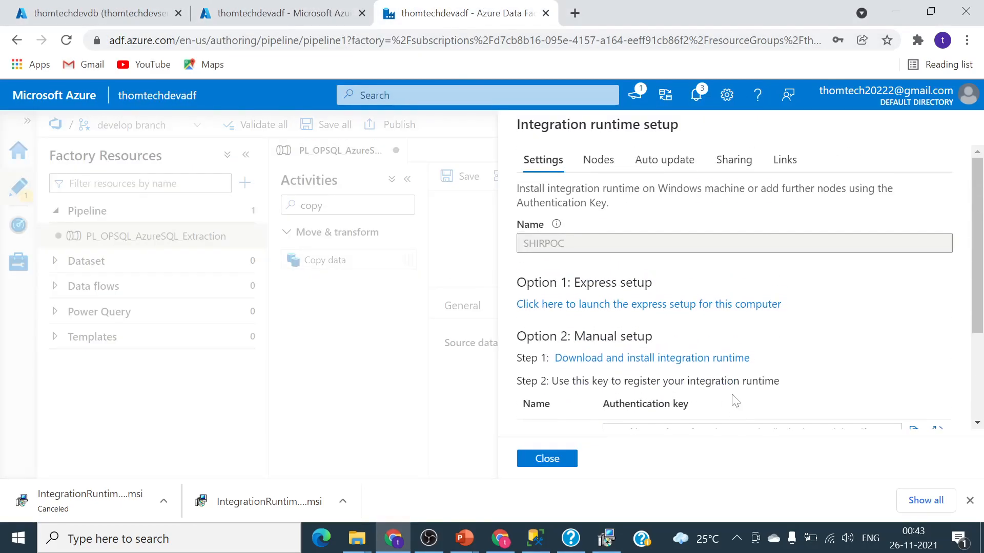
scroll(742, 401, down, 3)
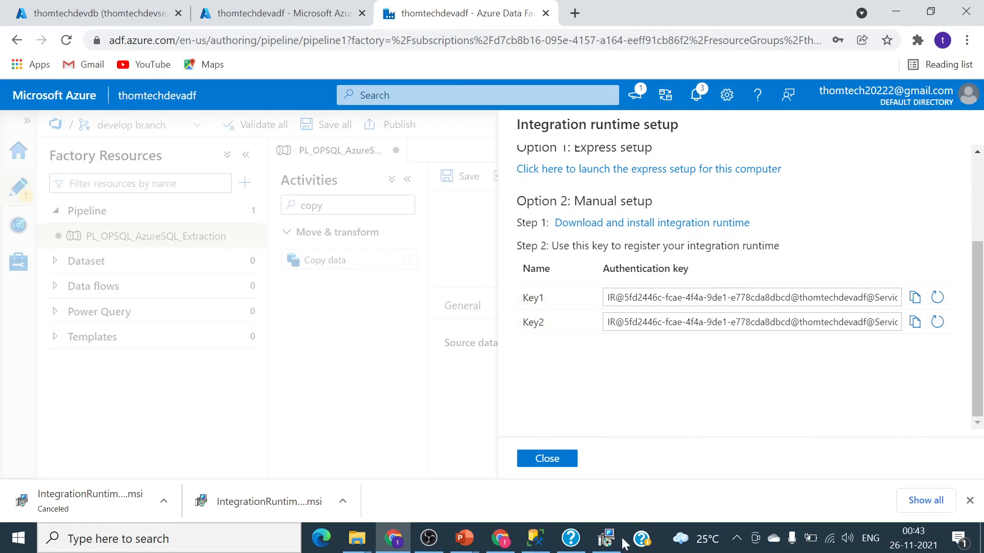
scroll(706, 412, up, 3)
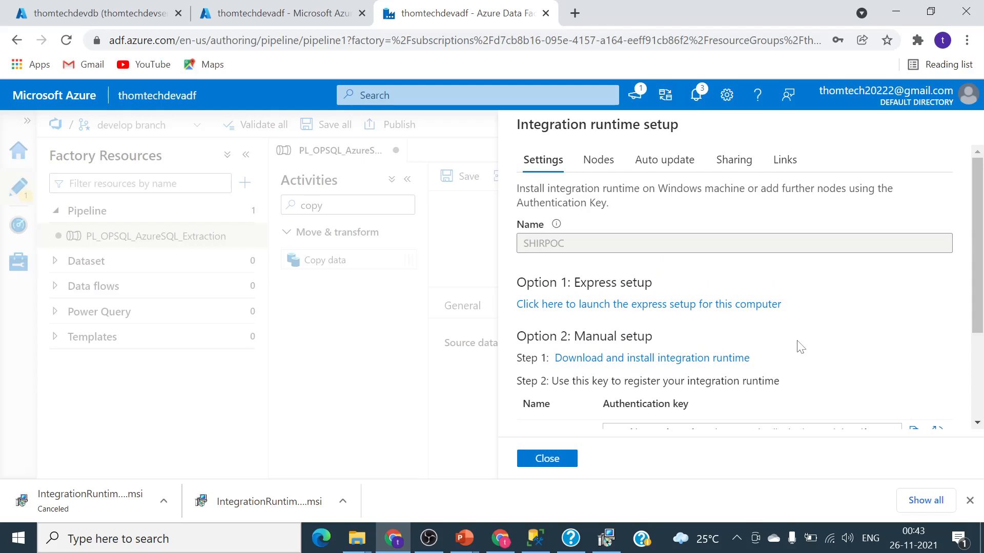
scroll(800, 347, down, 3)
scroll(789, 356, up, 3)
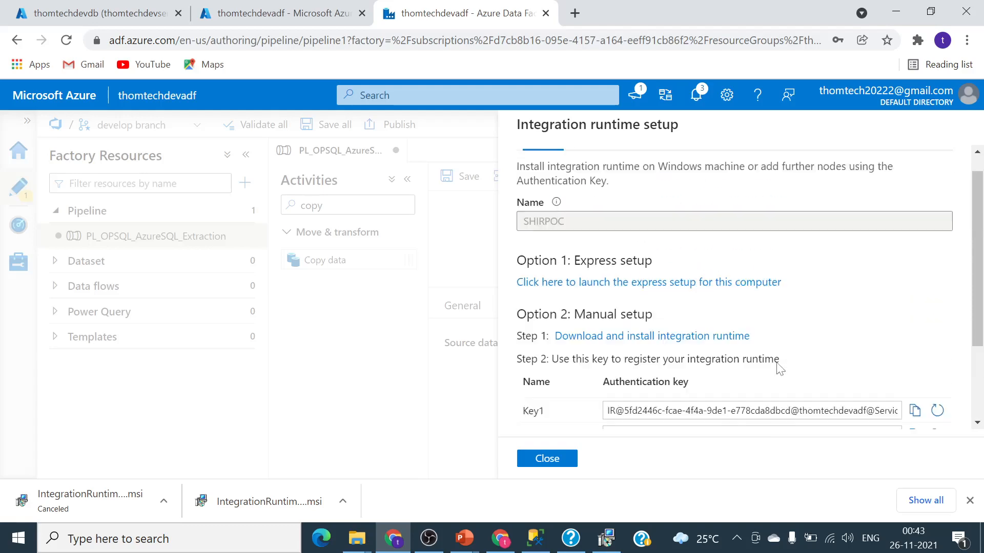
- Return to the installation, dismiss the sleep-mode warning and Power Options window, and finish the setup wizard
click(608, 538)
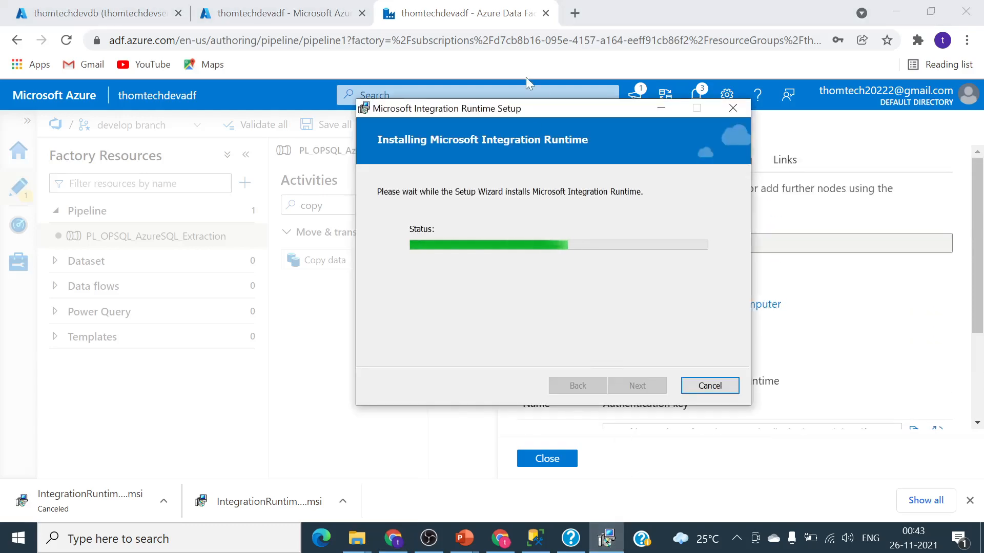
drag(572, 114, 398, 113)
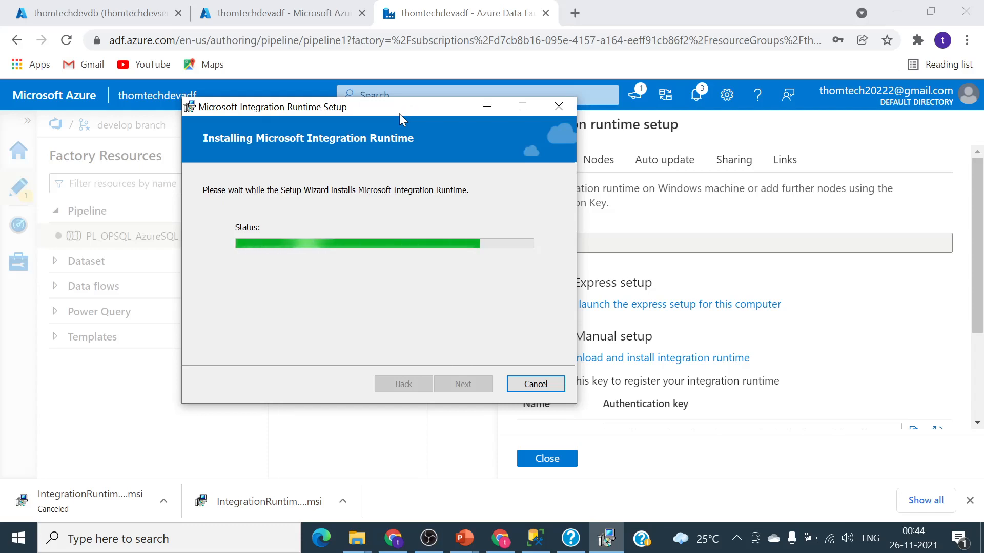
drag(399, 114, 344, 122)
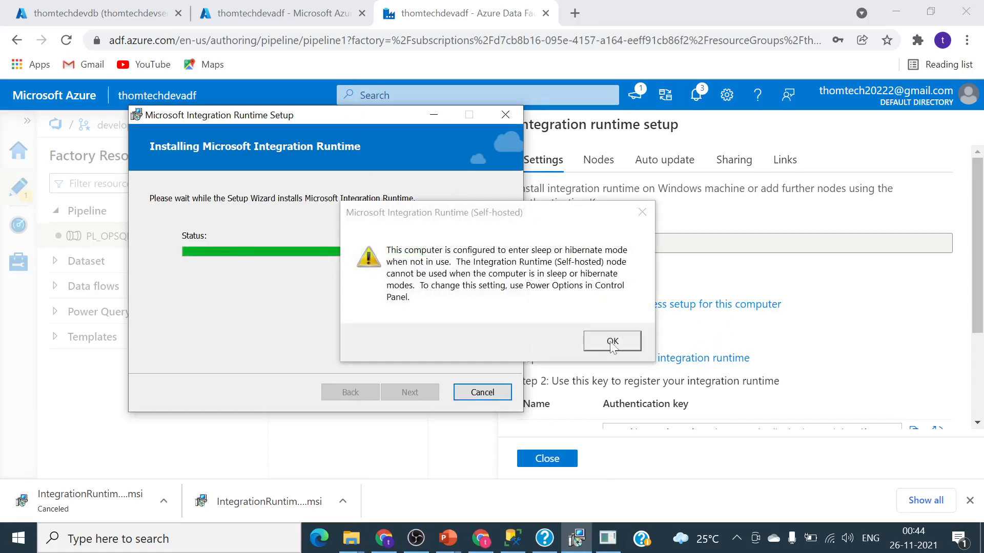
click(612, 341)
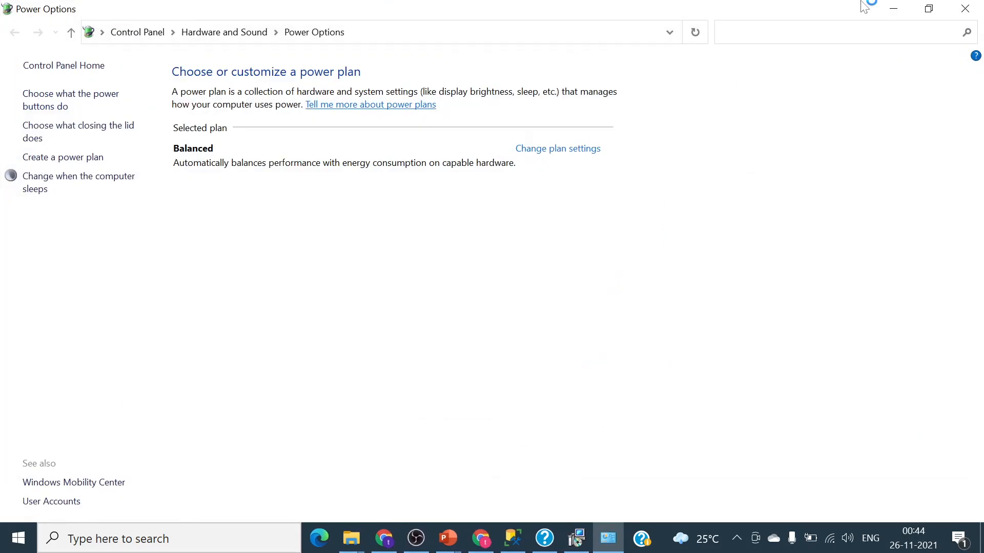
click(965, 8)
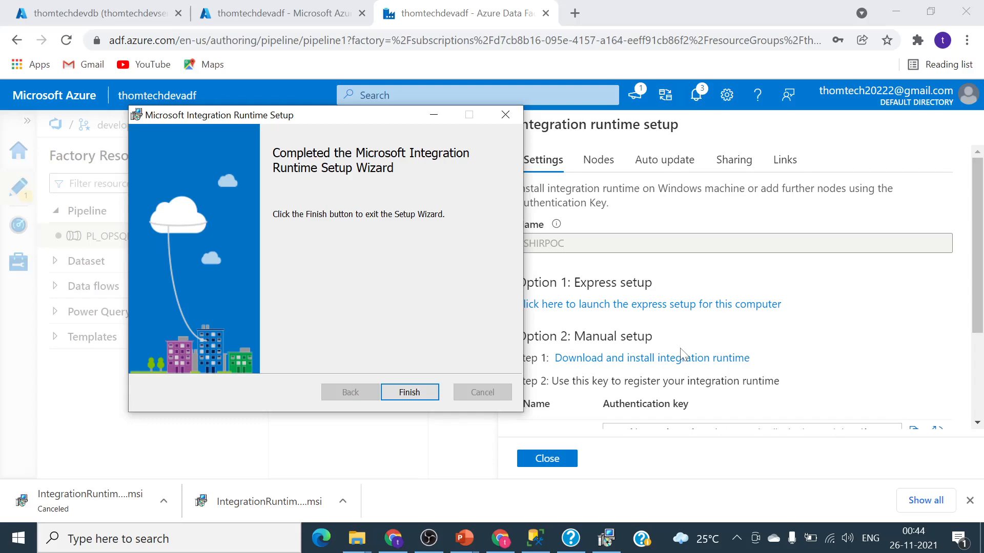
click(423, 392)
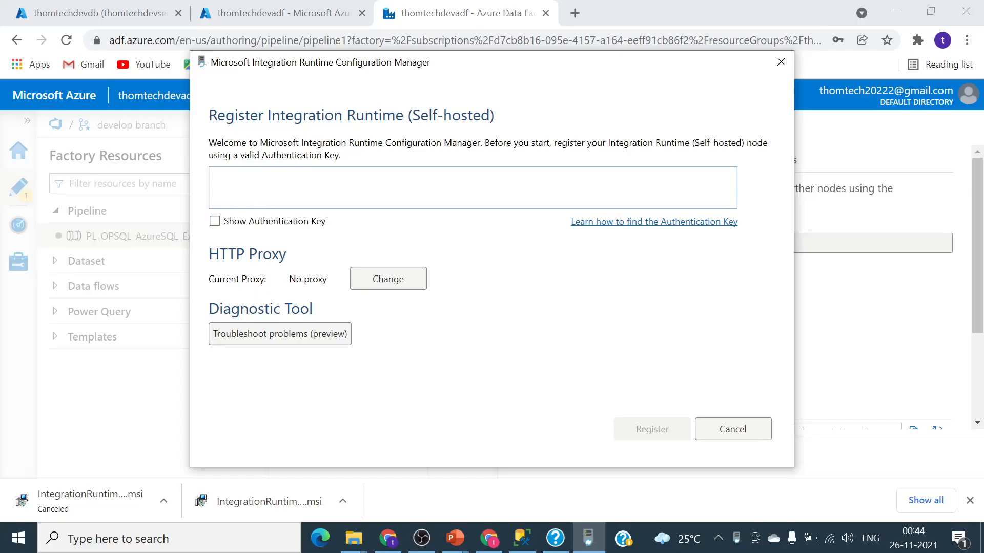
- Copy the SHIRPOC Key1 authentication key, paste it into the Integration Runtime Configuration Manager, and register the runtime
click(871, 308)
scroll(827, 365, down, 3)
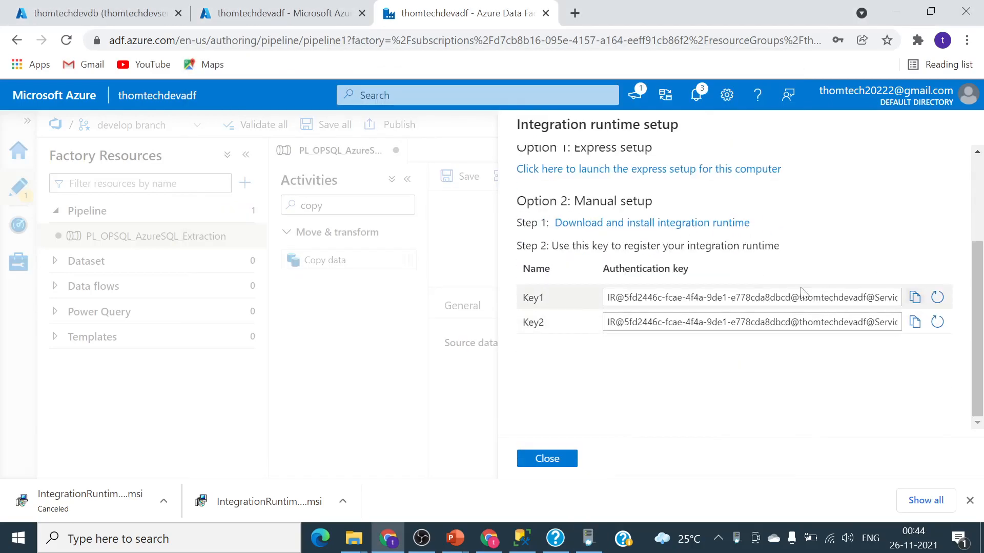
click(914, 297)
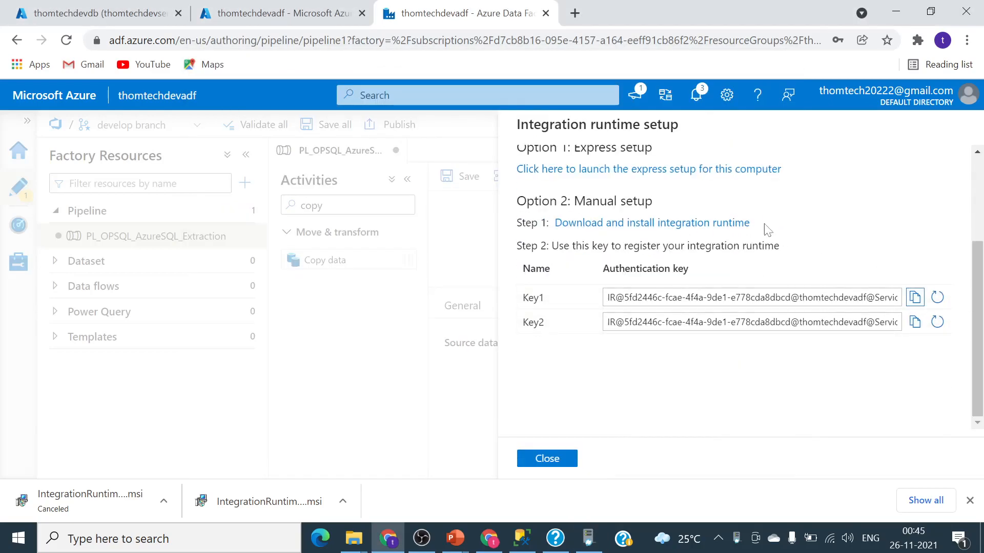
key(alt+Tab)
click(461, 189)
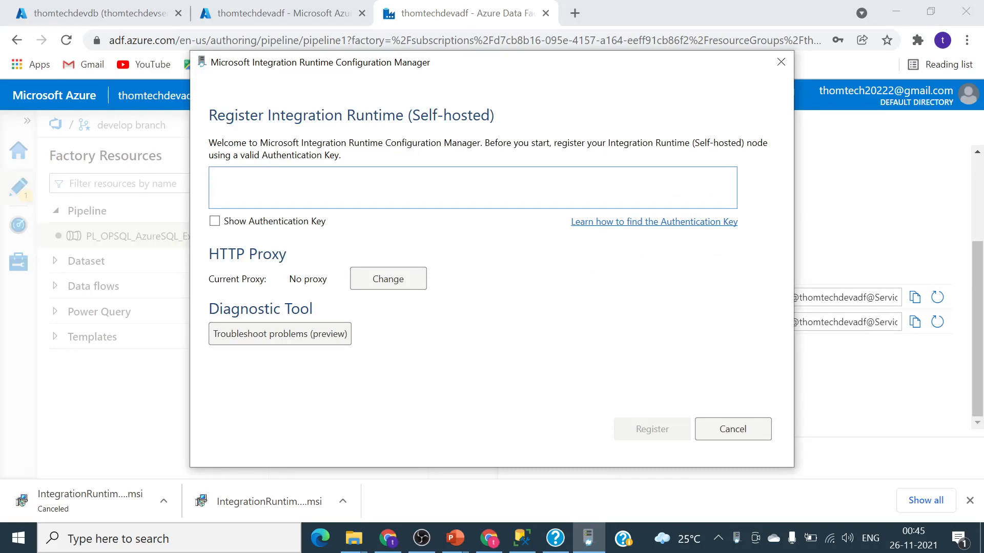
key(ctrl+v)
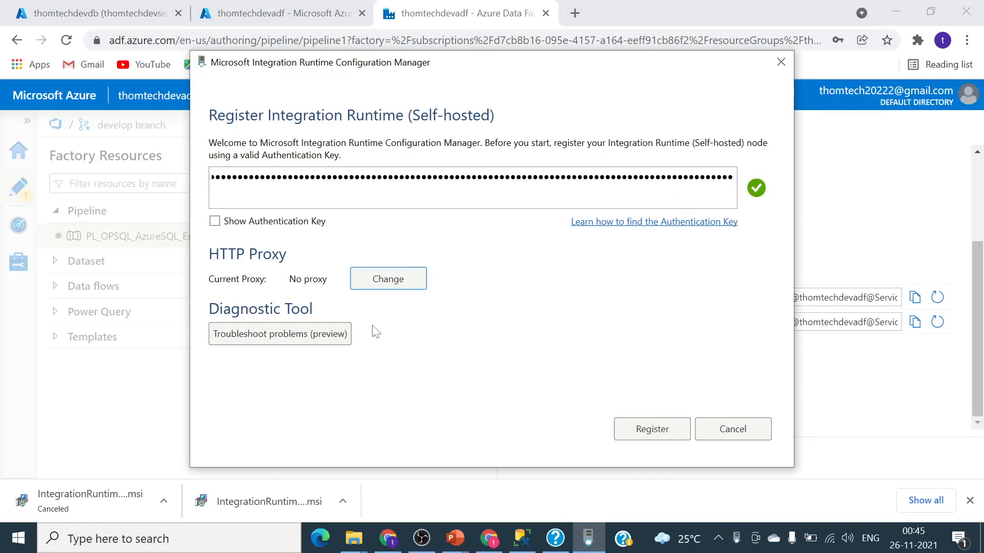
click(645, 420)
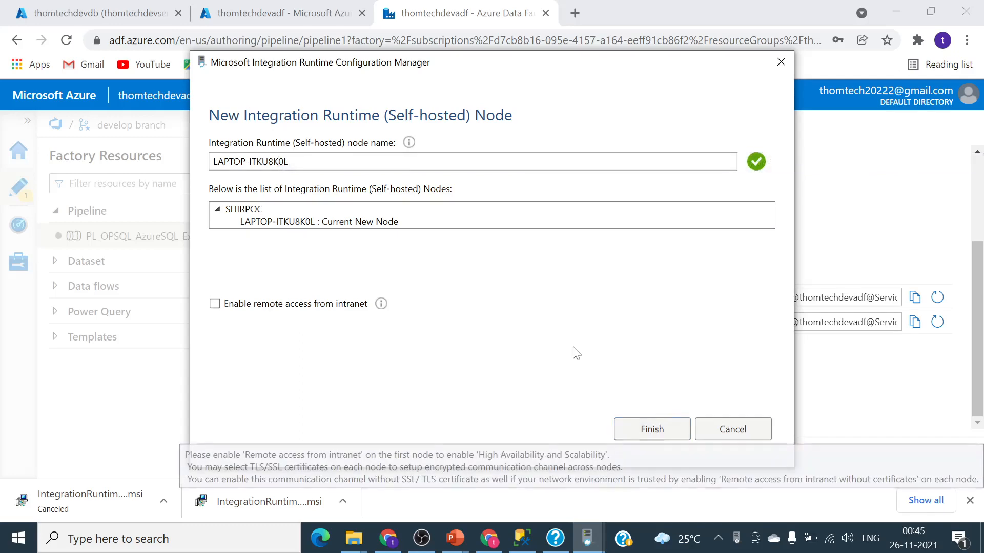
- Finish creating the self-hosted node with its default name, and close the configuration manager and the integration runtime setup
click(616, 433)
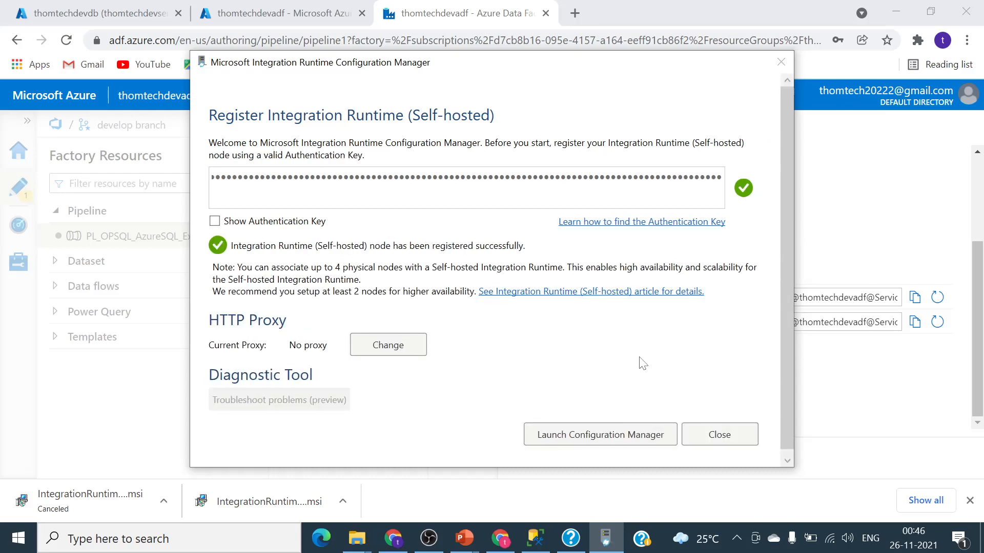
click(714, 435)
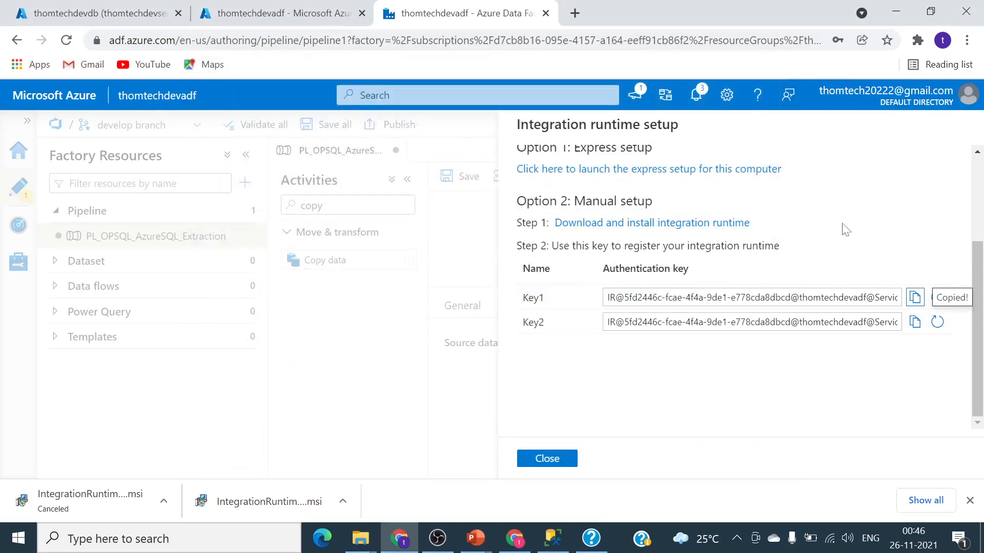
click(547, 459)
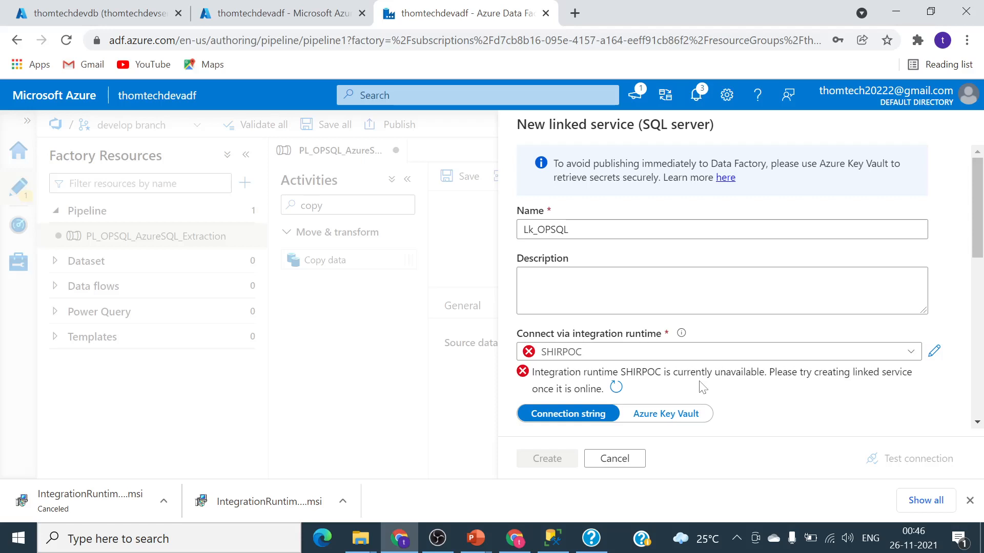
- Refresh the SHIRPOC integration runtime status and reselect SHIRPOC as the runtime for the SQL Server linked service
click(616, 388)
click(616, 389)
scroll(666, 392, down, 3)
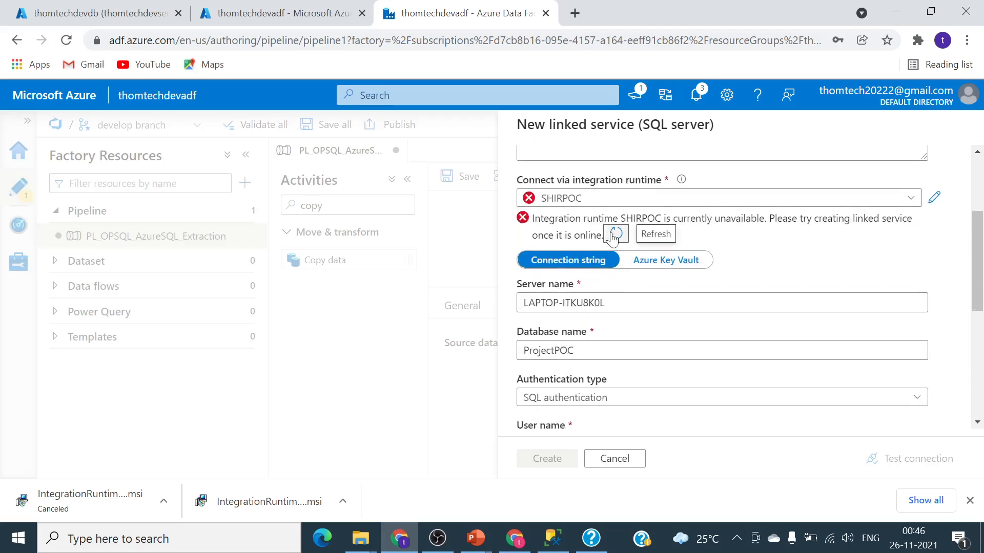
click(848, 199)
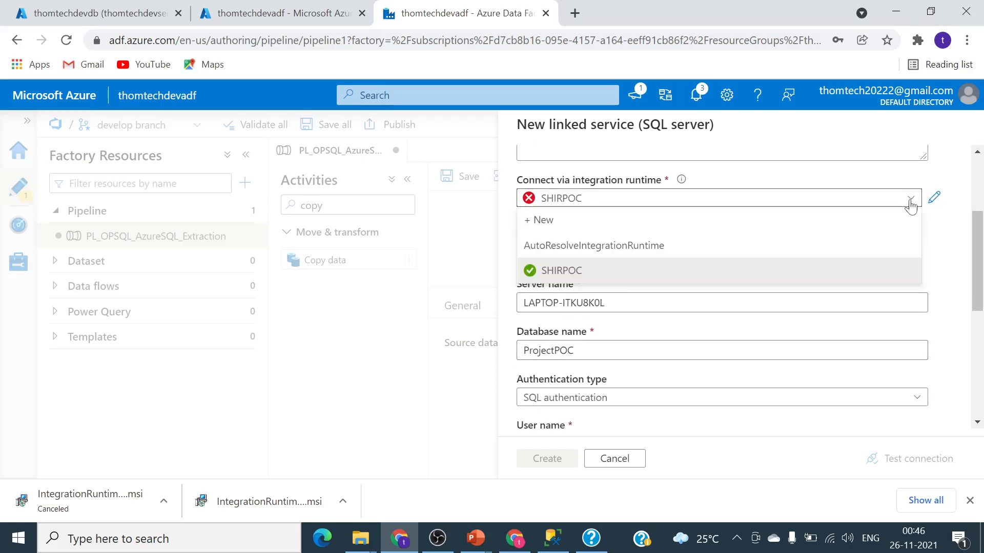
click(646, 280)
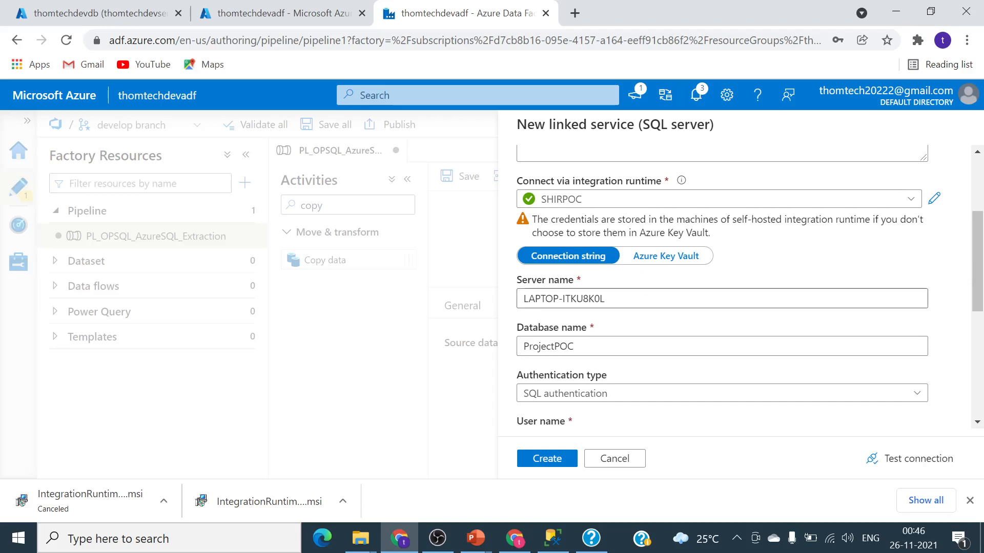
- Test the SQL Server linked service connection and create the linked service Lk_OPSQL
scroll(635, 258, up, 3)
scroll(636, 259, down, 5)
scroll(635, 259, down, 4)
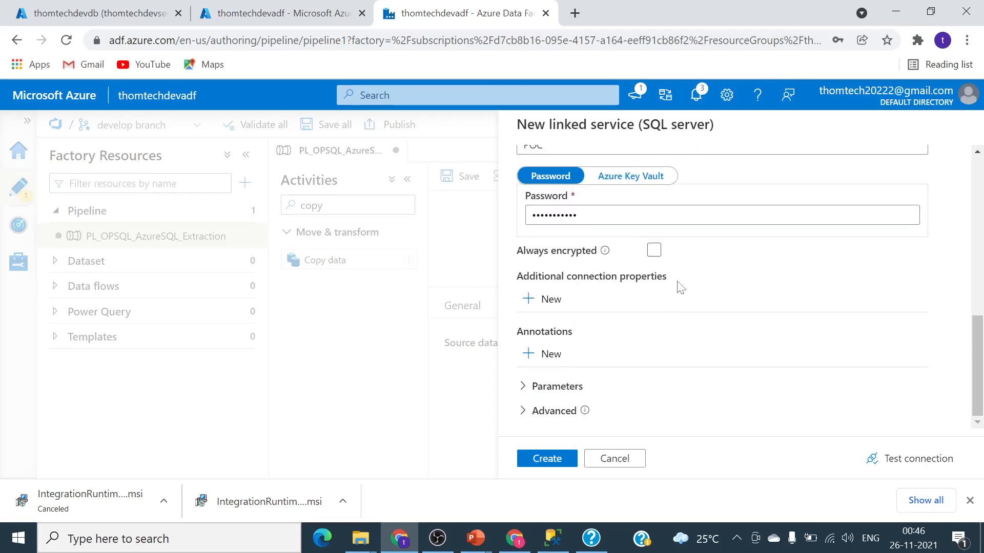
click(891, 462)
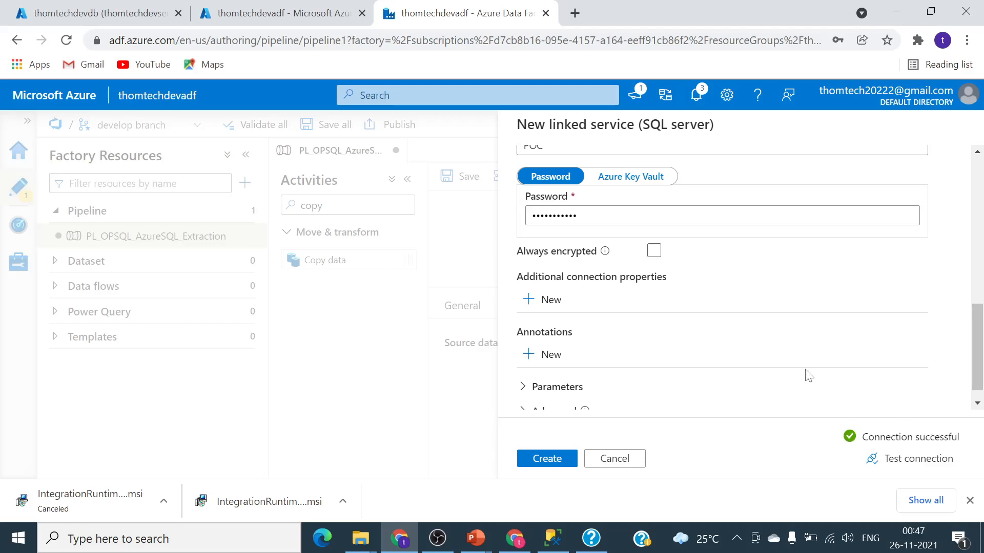
click(555, 468)
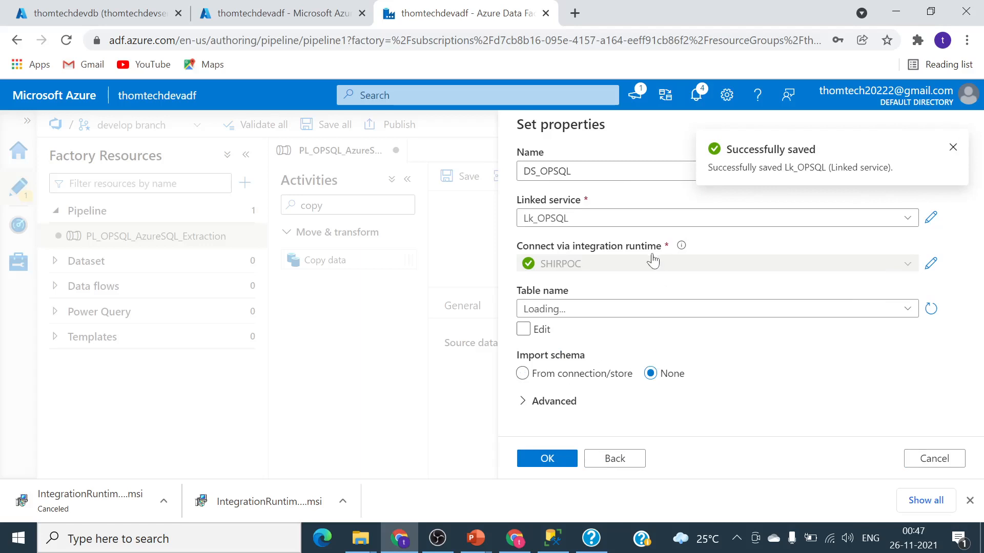
- Dismiss the save notification, choose dbo.Employee as the table for DS_OPSQL, and confirm the dataset properties
click(953, 148)
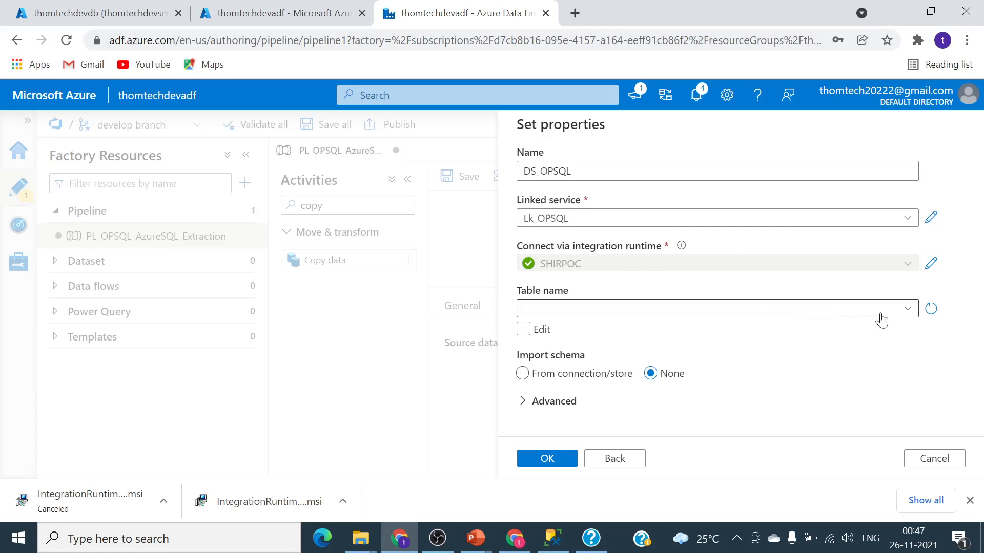
click(907, 310)
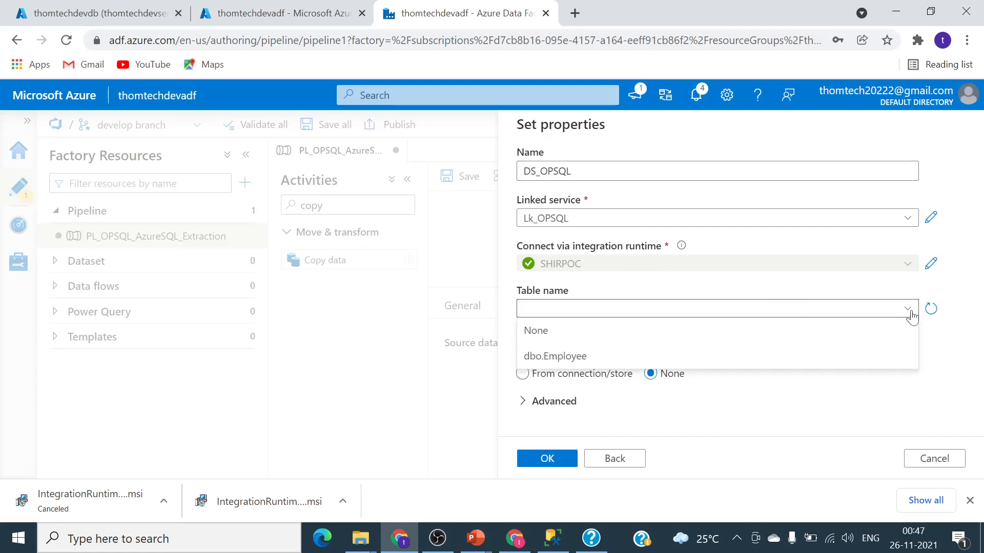
click(605, 361)
click(605, 366)
click(550, 463)
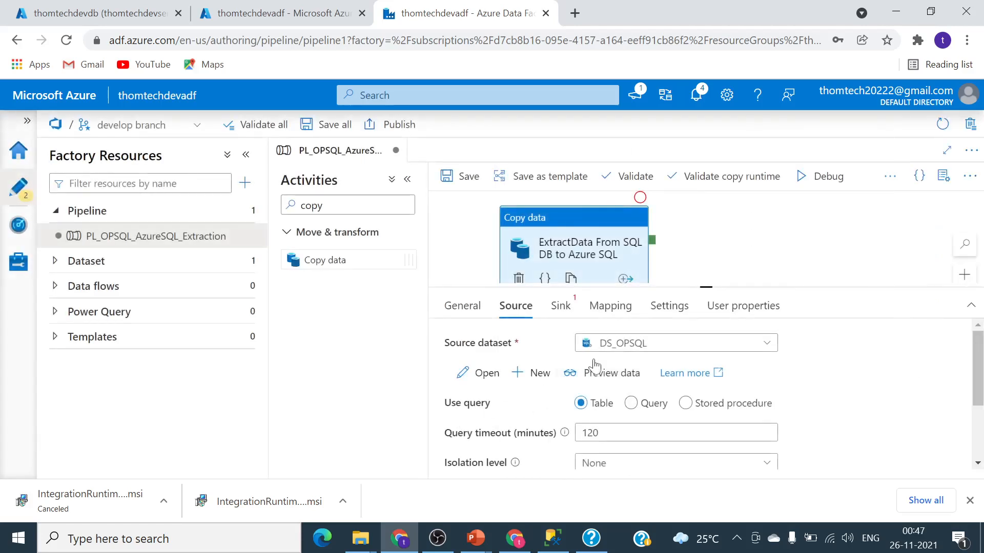
- Examine the copy activity's source options, trying the Query mode and returning to Table
scroll(610, 413, down, 3)
scroll(671, 425, up, 3)
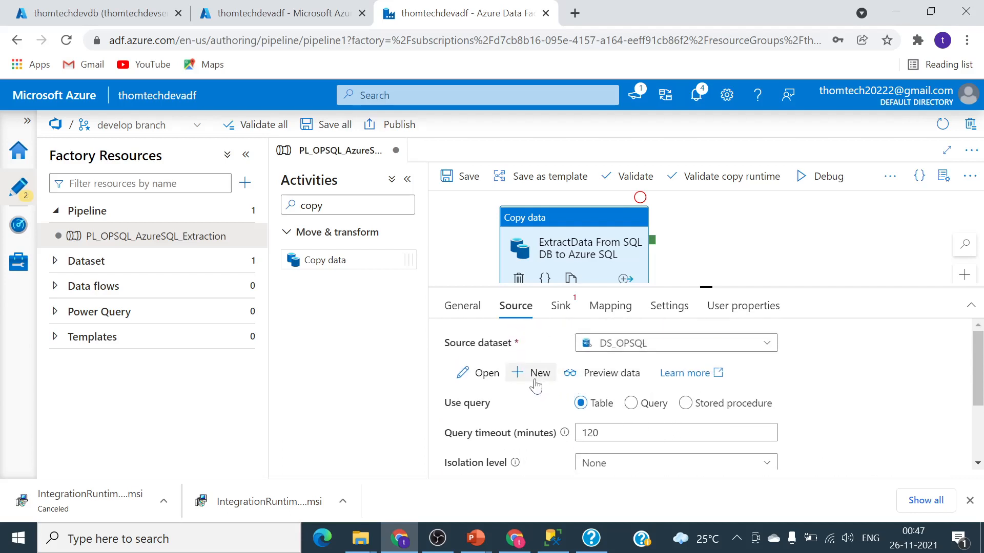
click(630, 403)
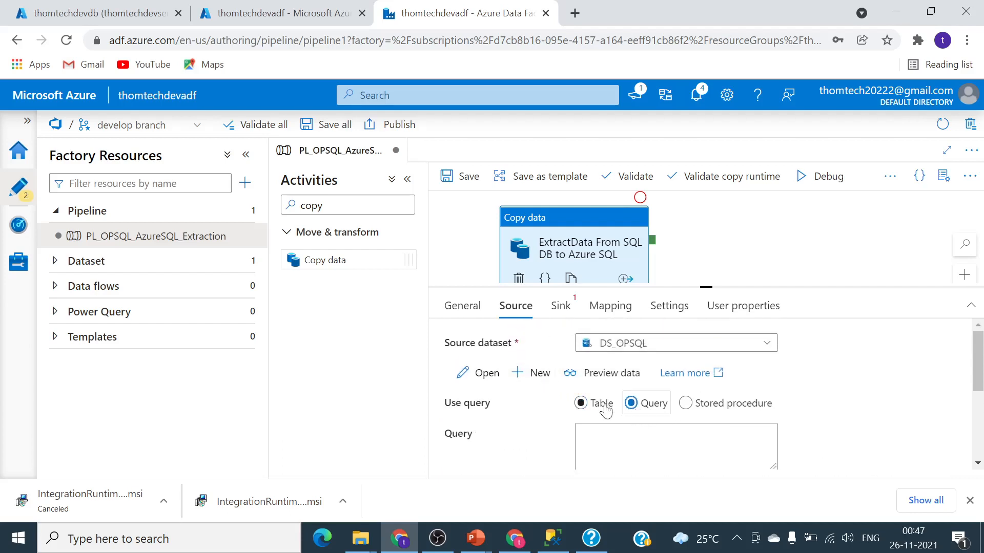
click(582, 404)
scroll(533, 435, down, 2)
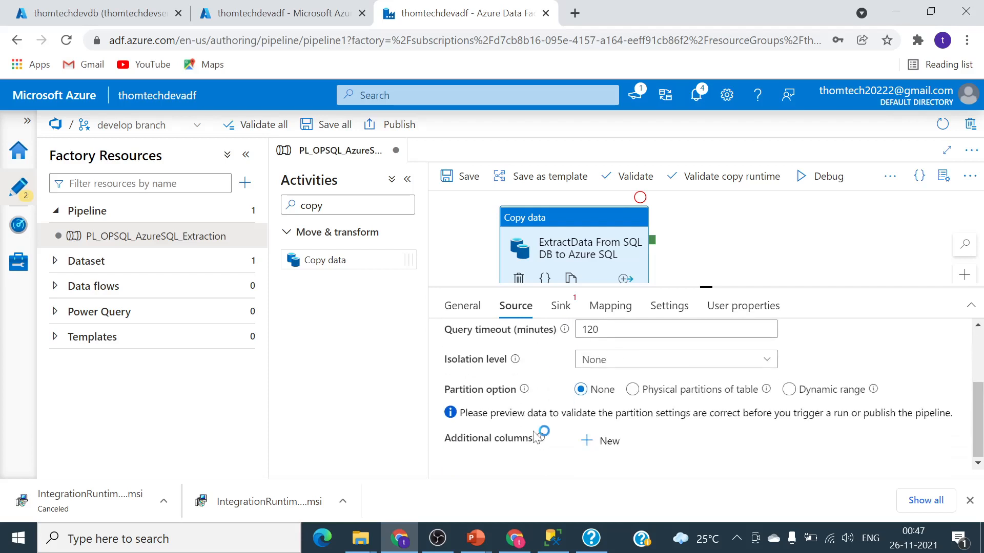
scroll(535, 425, up, 2)
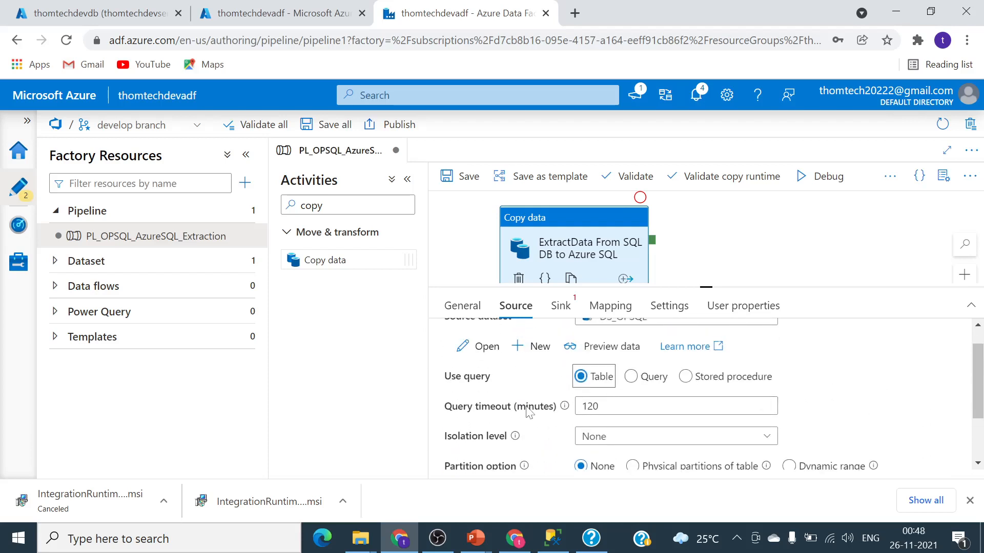
scroll(530, 413, up, 1)
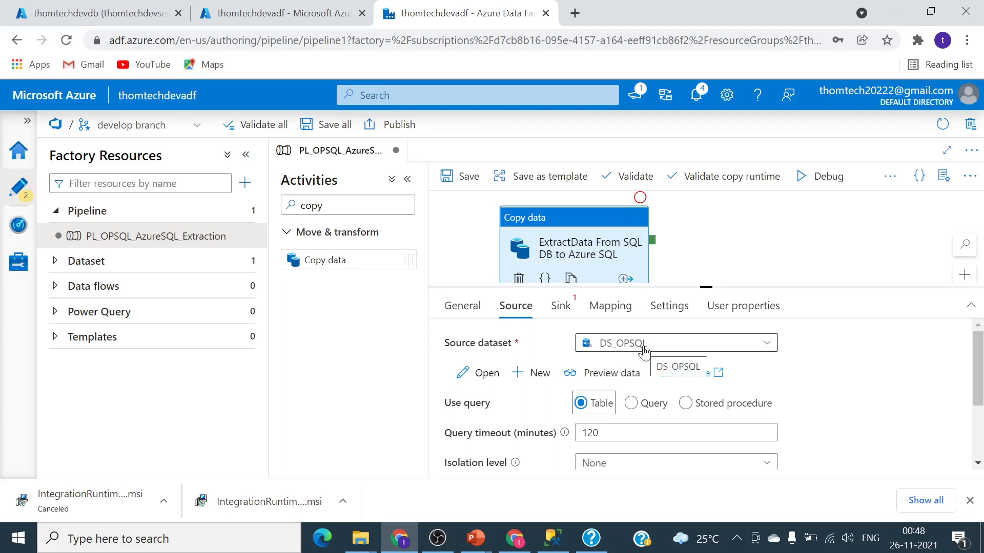
- Open the DS_OPSQL dataset to check its connection settings, save all changes, and close the dataset
click(487, 373)
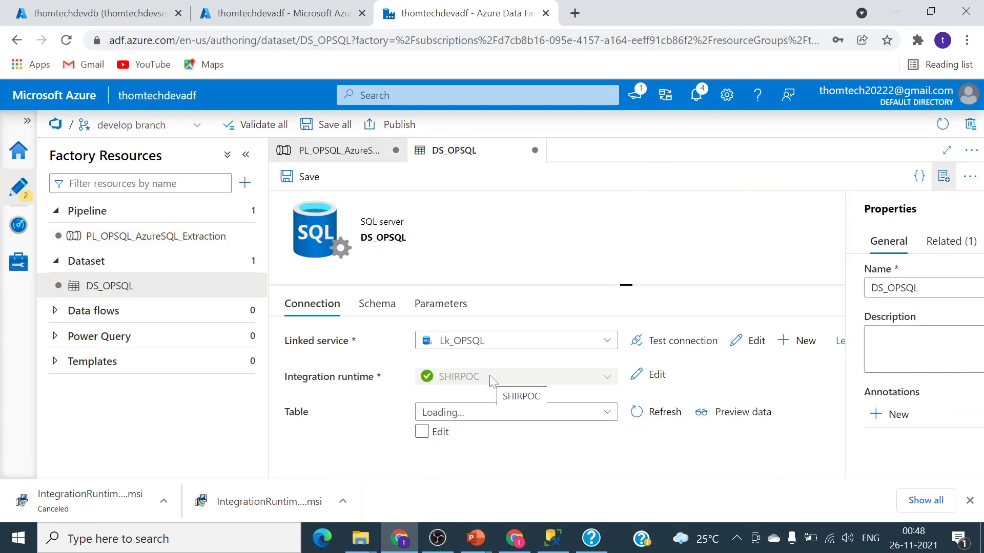
click(943, 177)
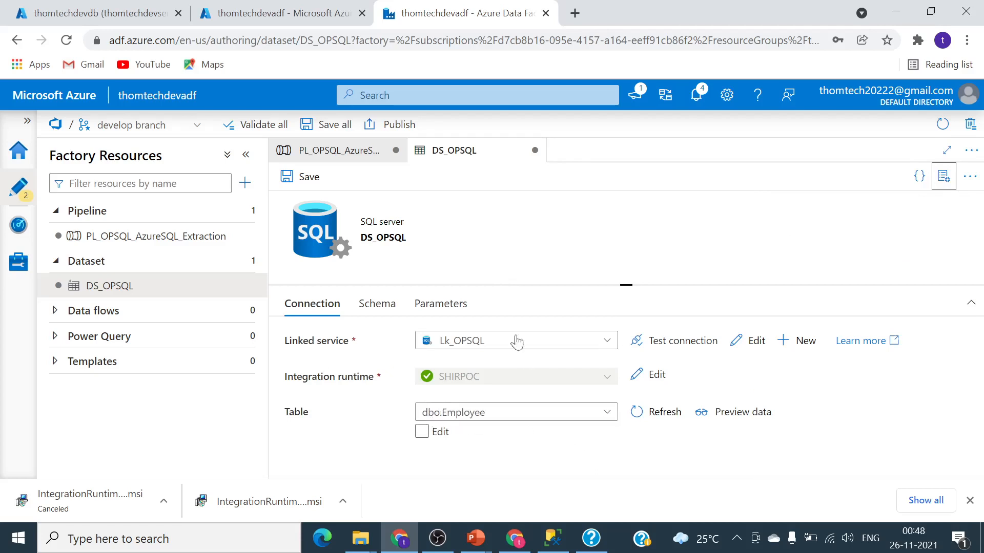
click(328, 131)
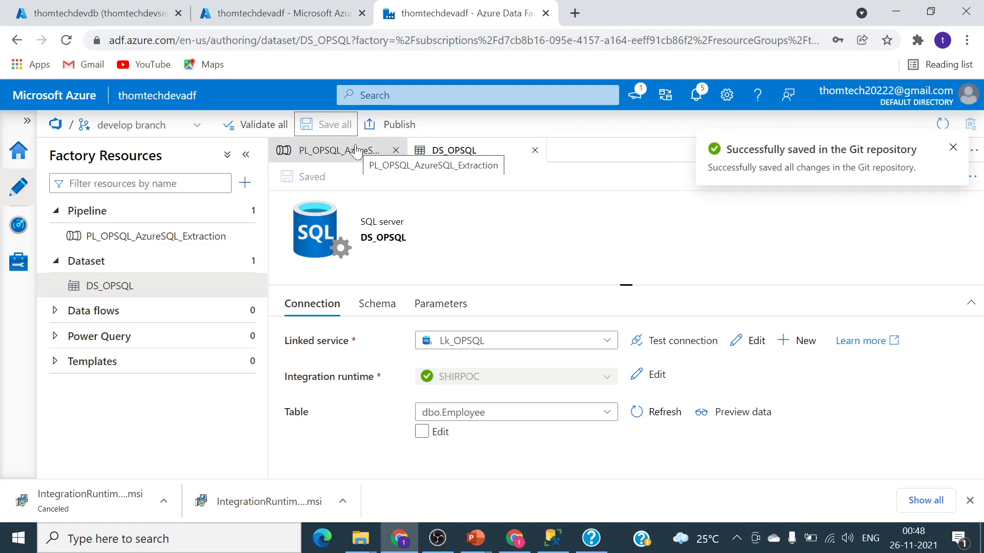
click(535, 150)
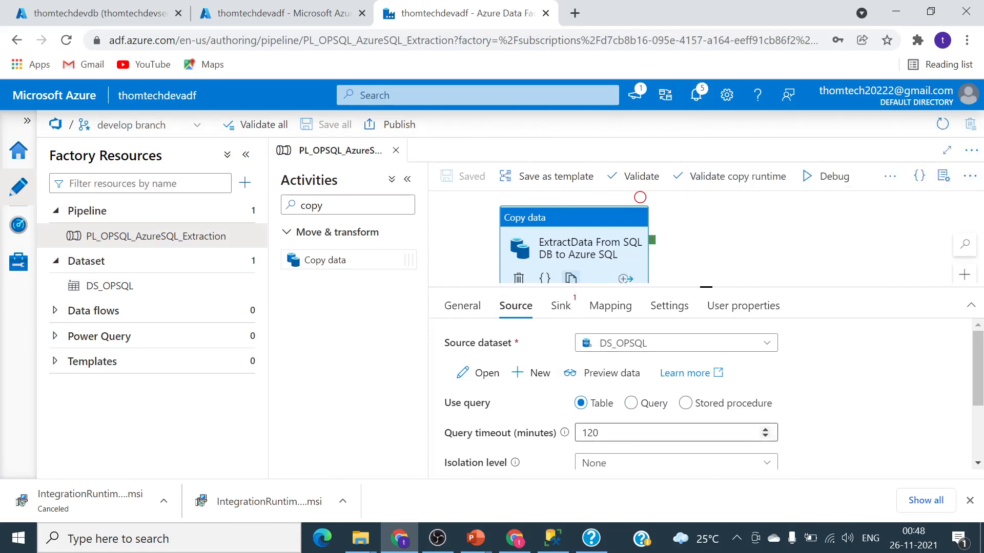
- Start a new sink dataset for the copy activity with Azure SQL Database as its data store
click(557, 309)
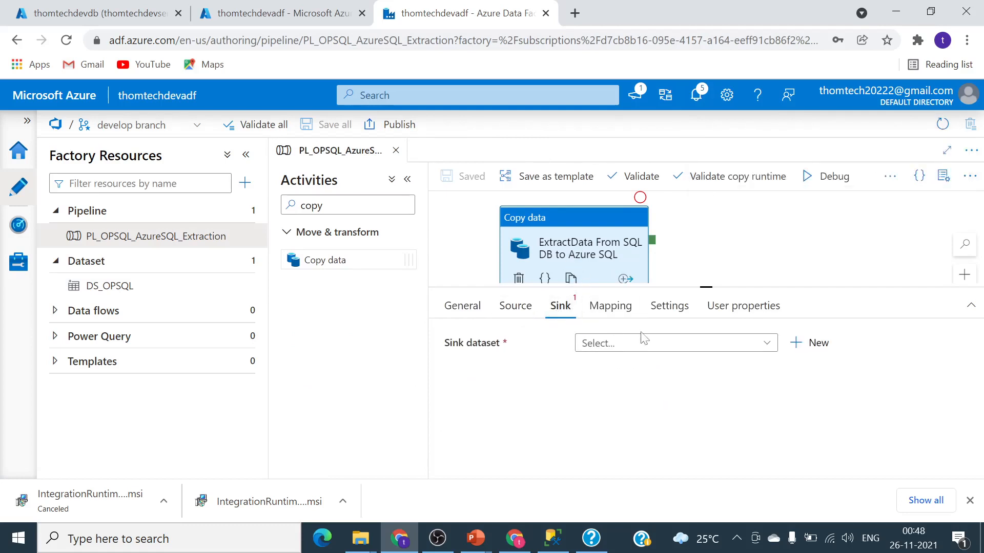
click(762, 344)
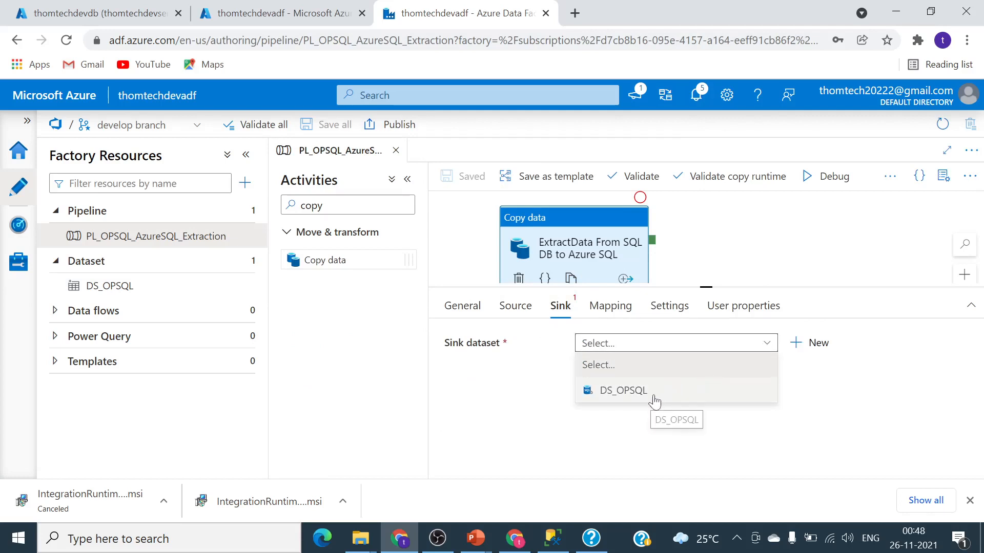
click(521, 404)
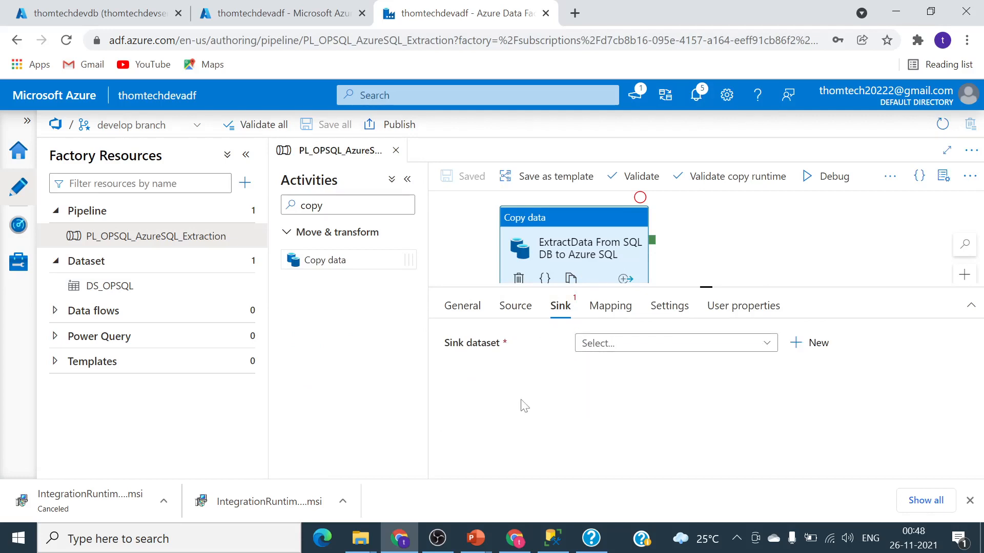
click(818, 344)
scroll(670, 347, down, 3)
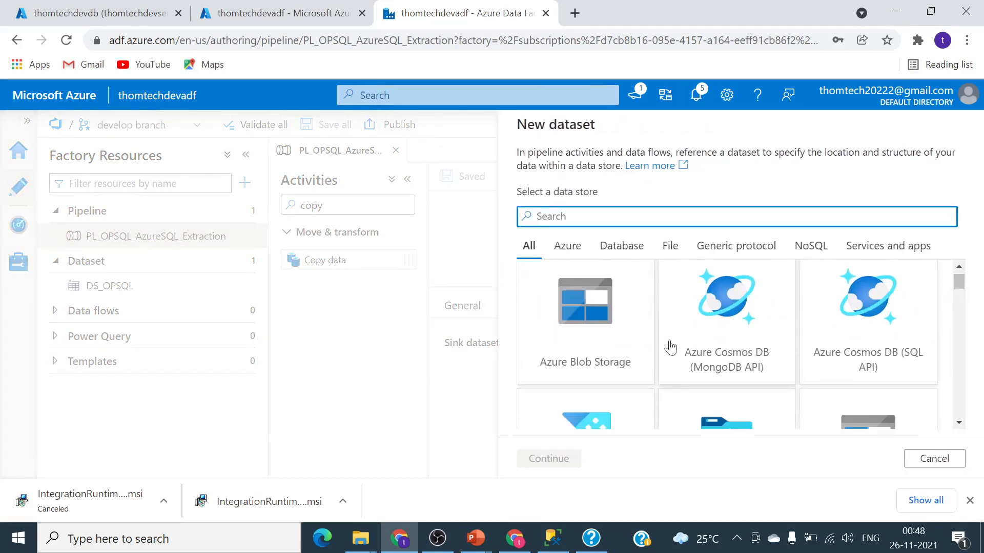
scroll(692, 351, down, 6)
scroll(784, 362, up, 3)
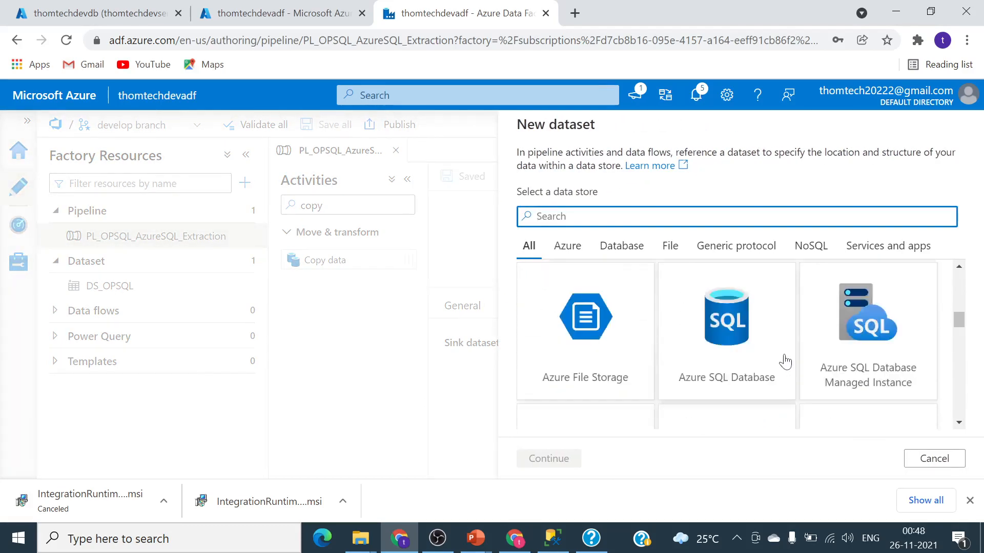
click(743, 395)
click(556, 460)
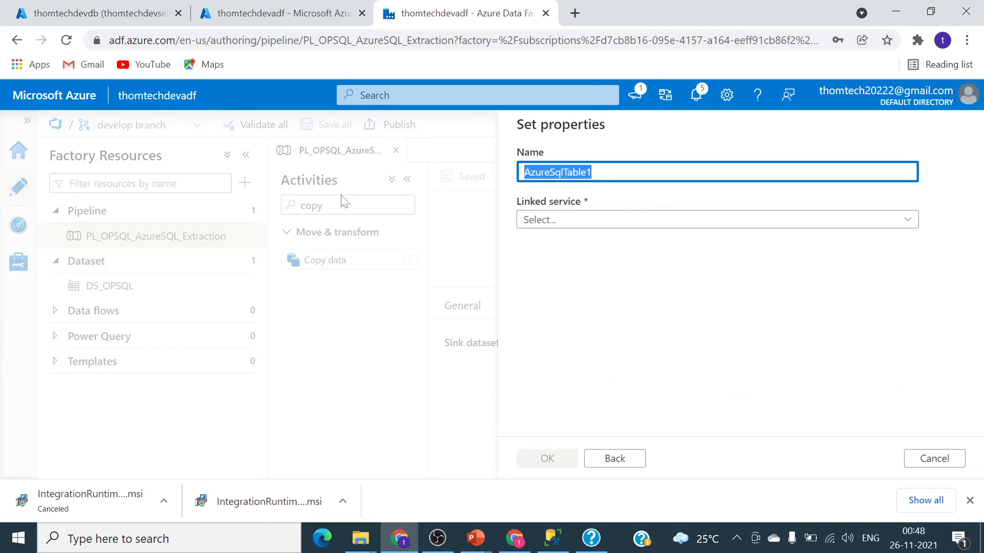
- Name the sink dataset DS_AzureSQL
text(DS)
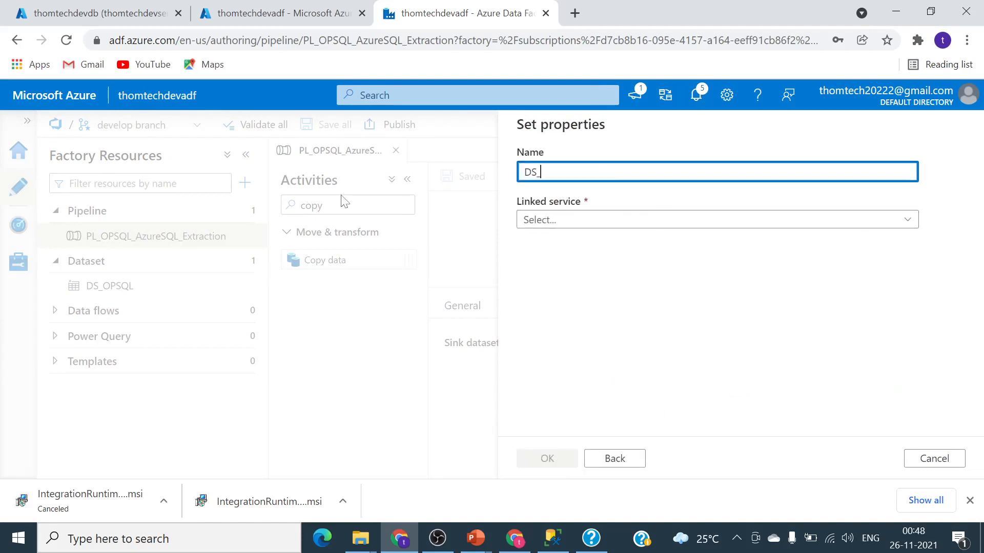
text(_Azure)
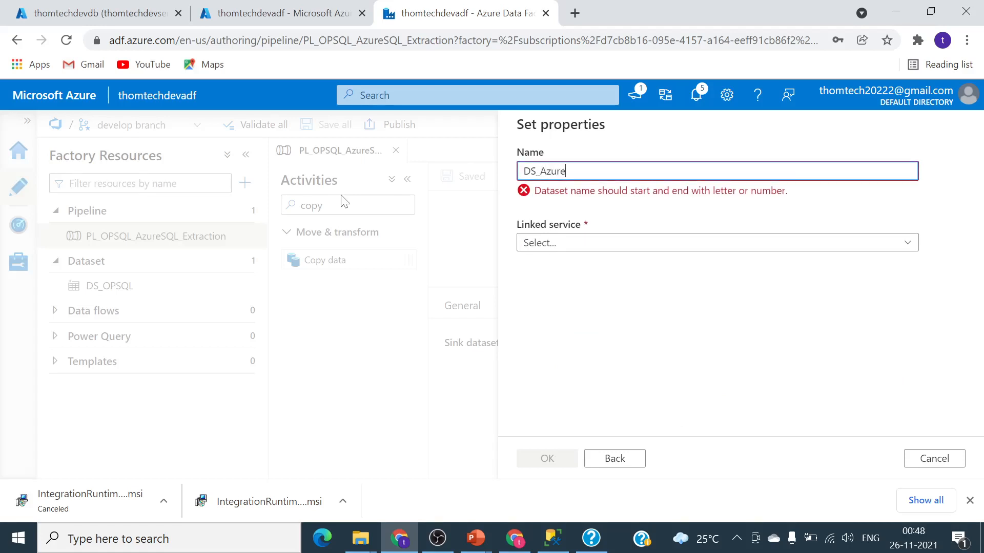
text(SQL)
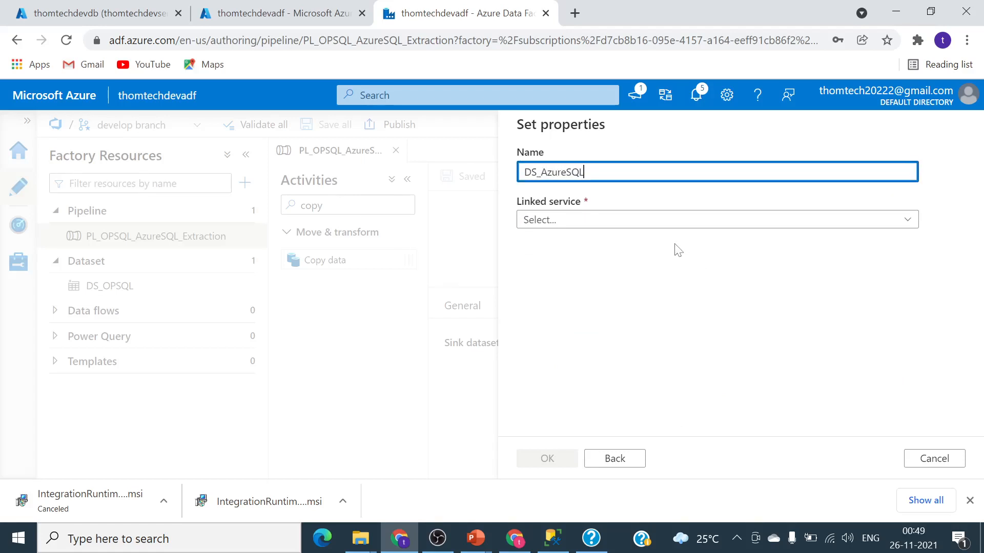
- Start a new linked service for the sink dataset and name it Lk_AzureSQL, reusing the copied dataset name
key(ctrl+a)
key(ctrl+c)
click(789, 219)
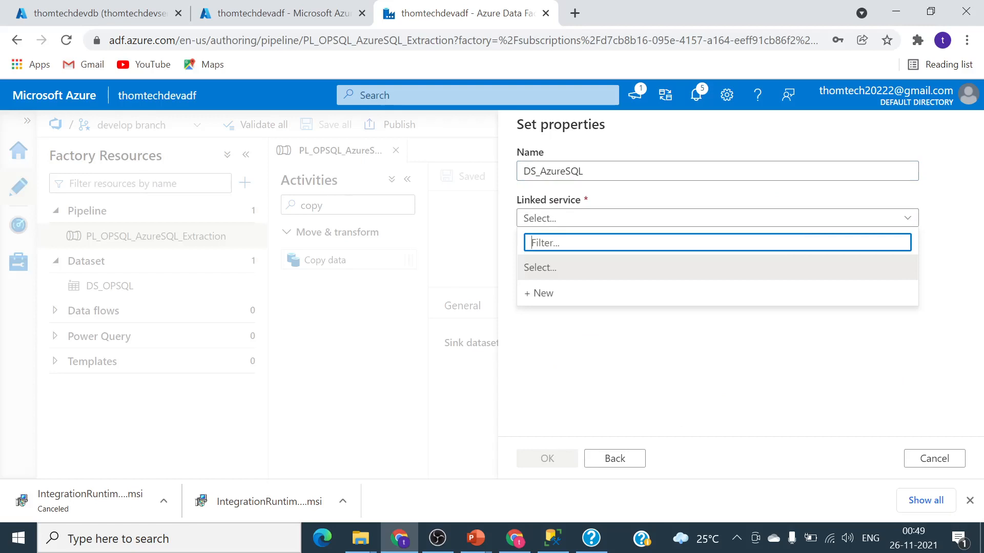
click(655, 295)
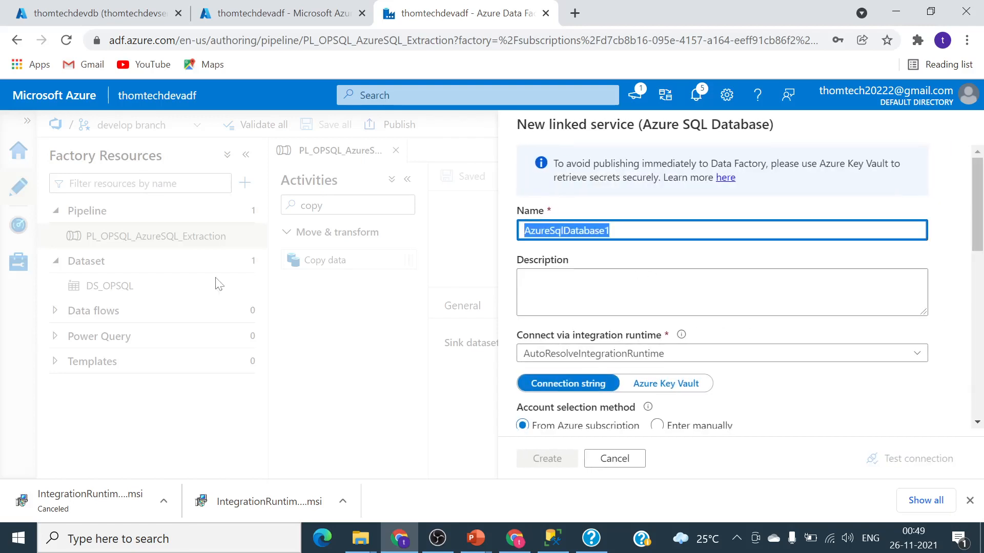
key(ctrl+v)
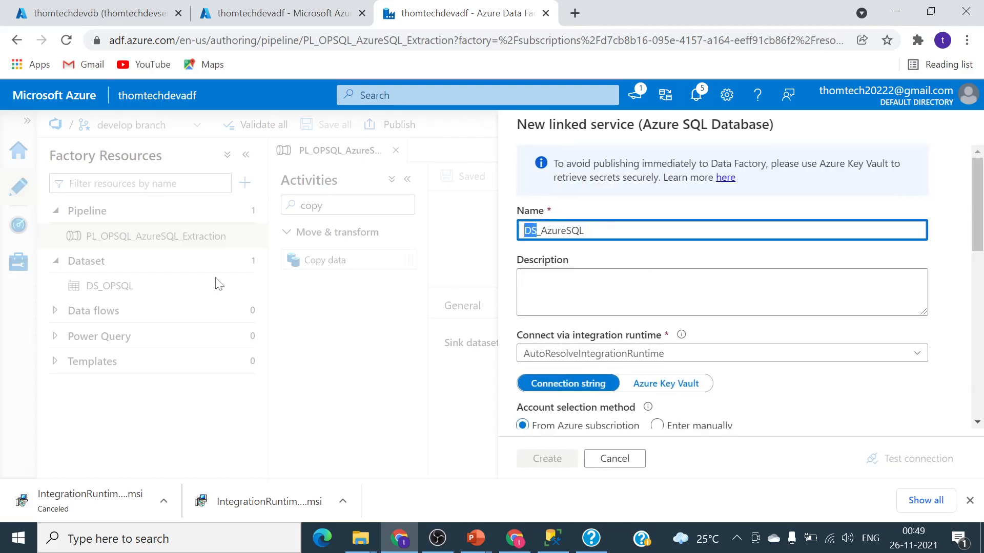
text(LK)
key(BackSpace)
text(k)
- Point the linked service to the Free Trial subscription, server thomtechdevserver and database thomtechdevdb, keeping AutoResolveIntegrationRuntime
scroll(618, 272, down, 1)
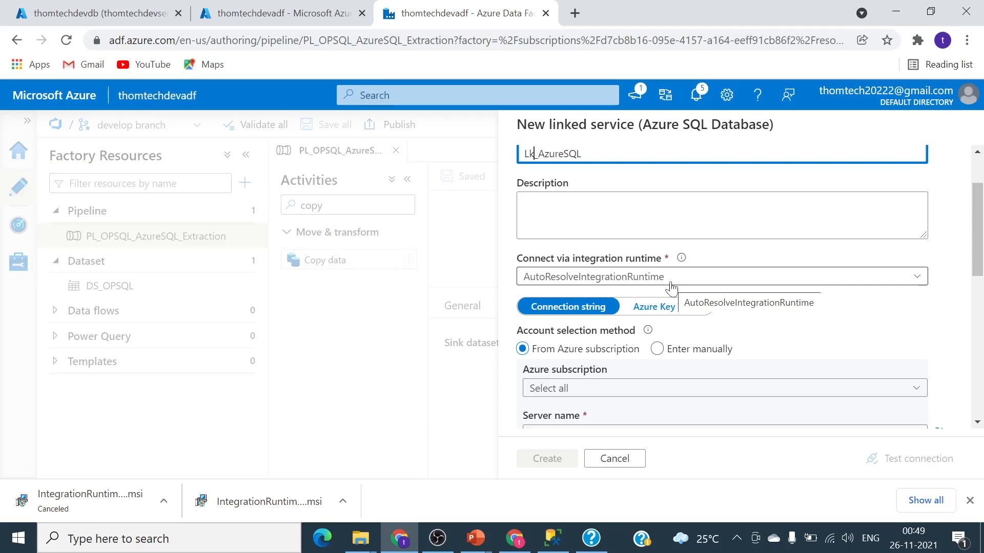
scroll(777, 344, down, 4)
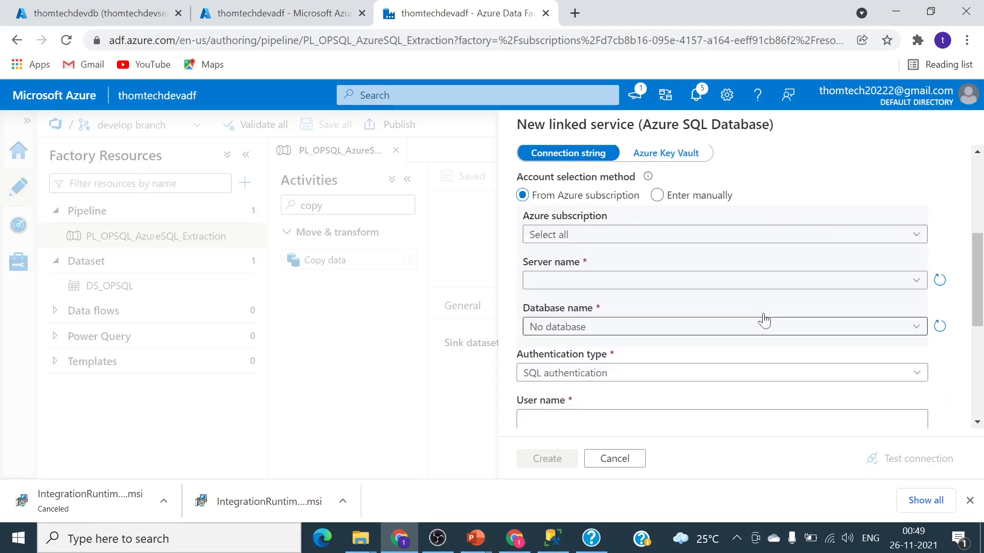
scroll(606, 246, up, 2)
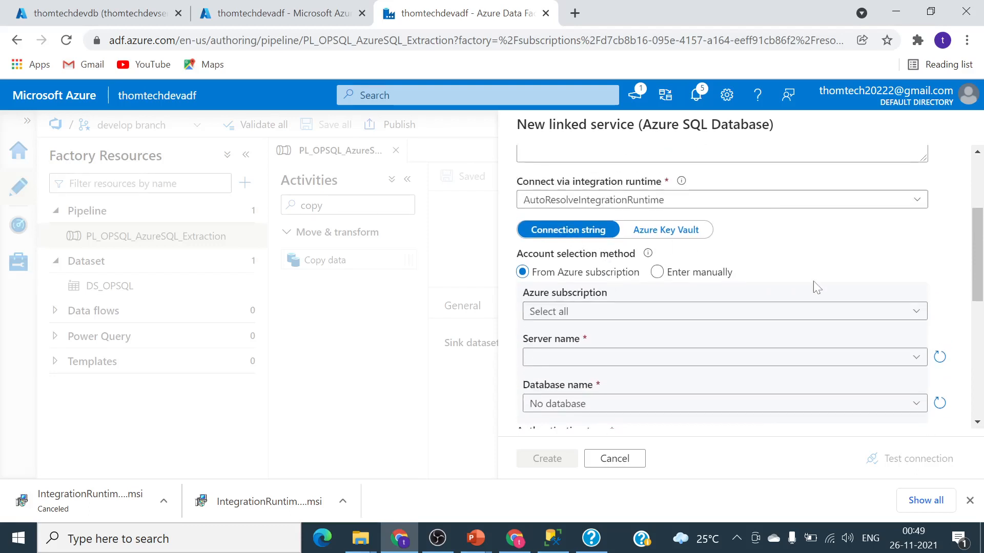
click(916, 312)
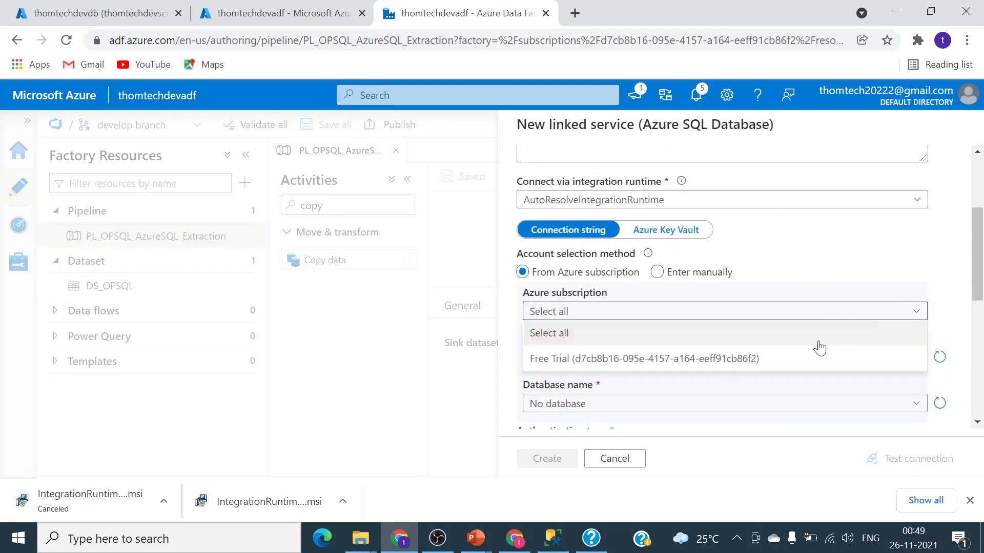
click(747, 359)
click(909, 363)
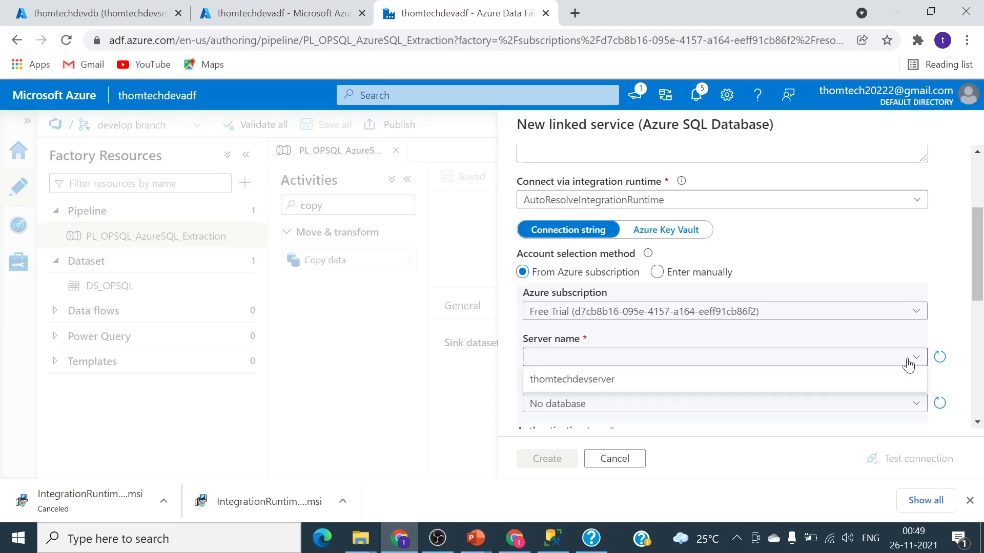
click(715, 381)
click(859, 408)
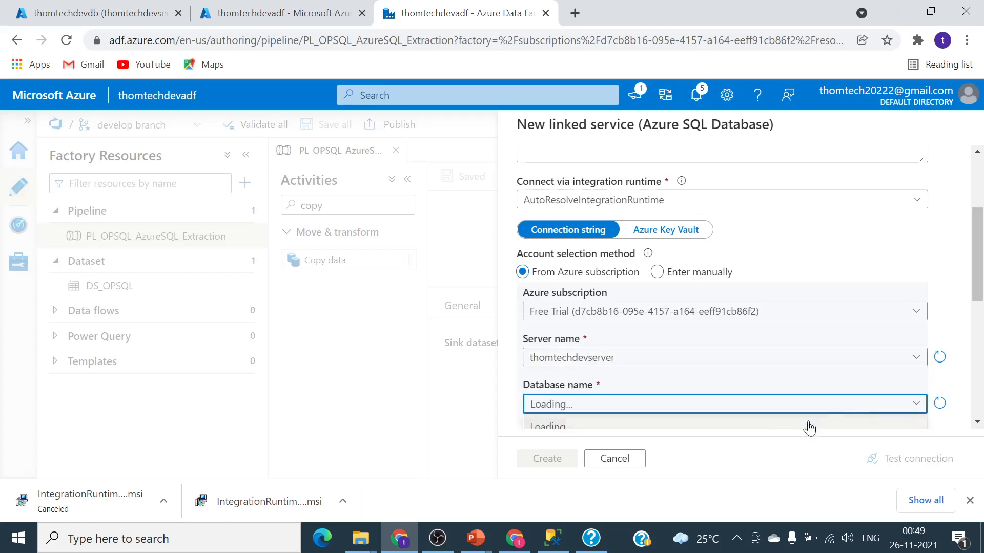
click(602, 228)
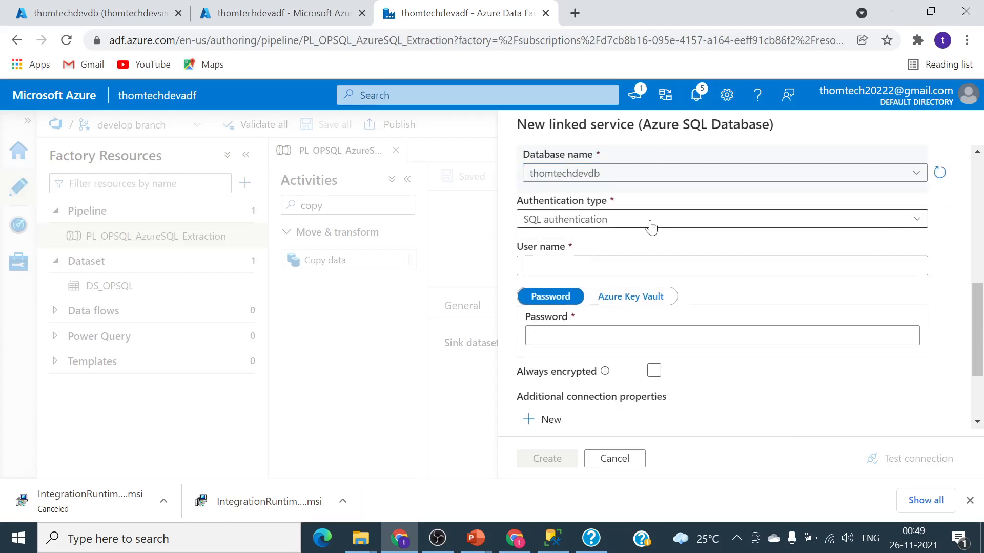
- Enter the SQL authentication user name and password, and create the Azure SQL linked service after testing its connection
click(625, 266)
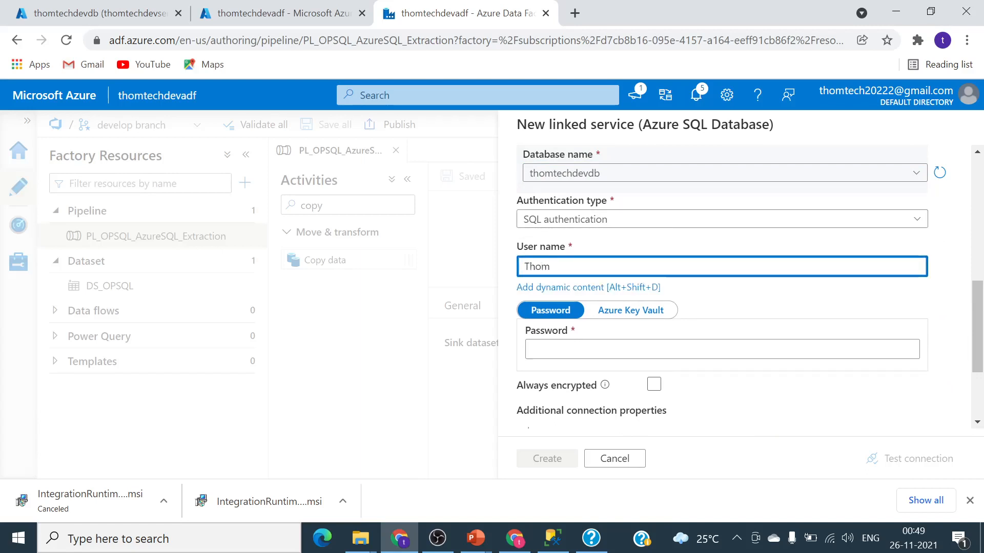
text(Thom_Dev)
click(638, 355)
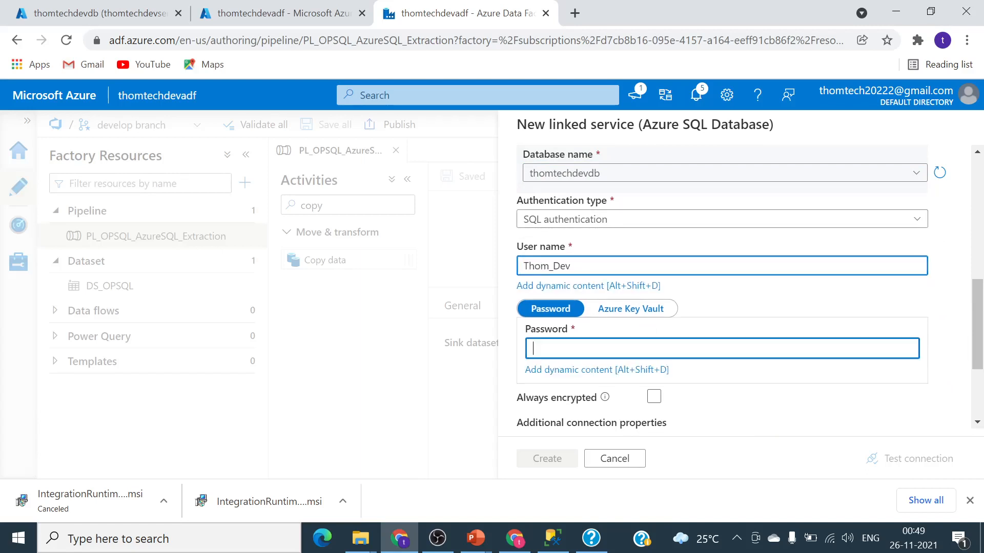
text(•••)
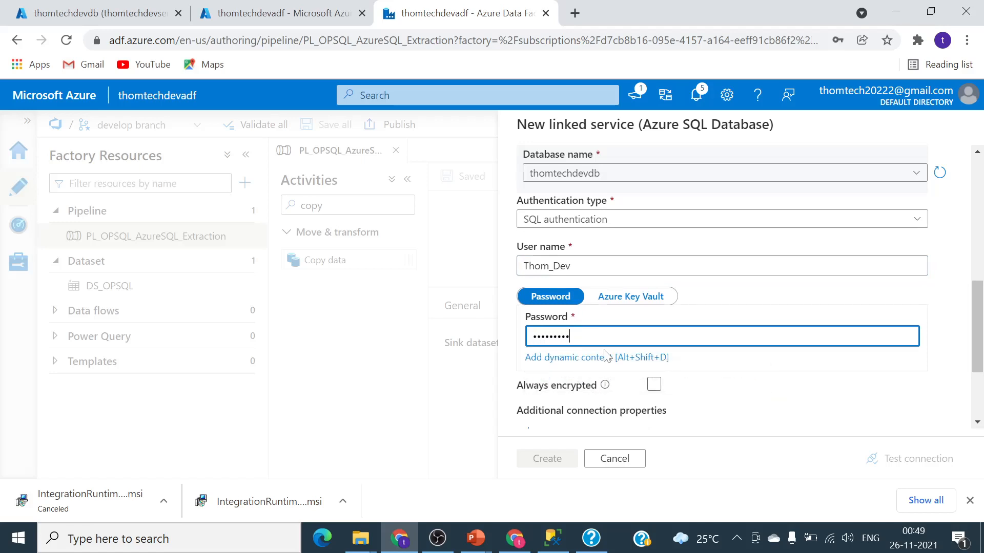
click(912, 459)
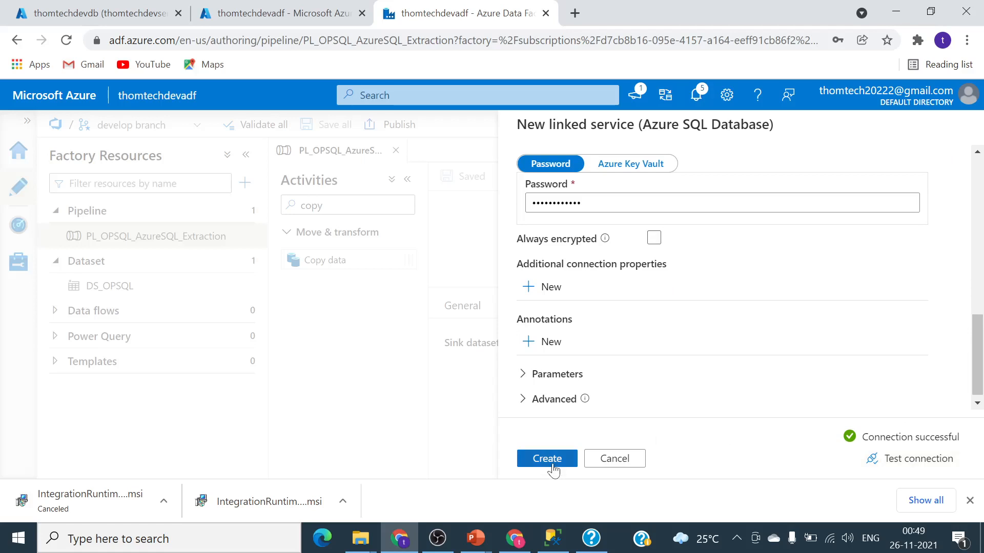
click(553, 469)
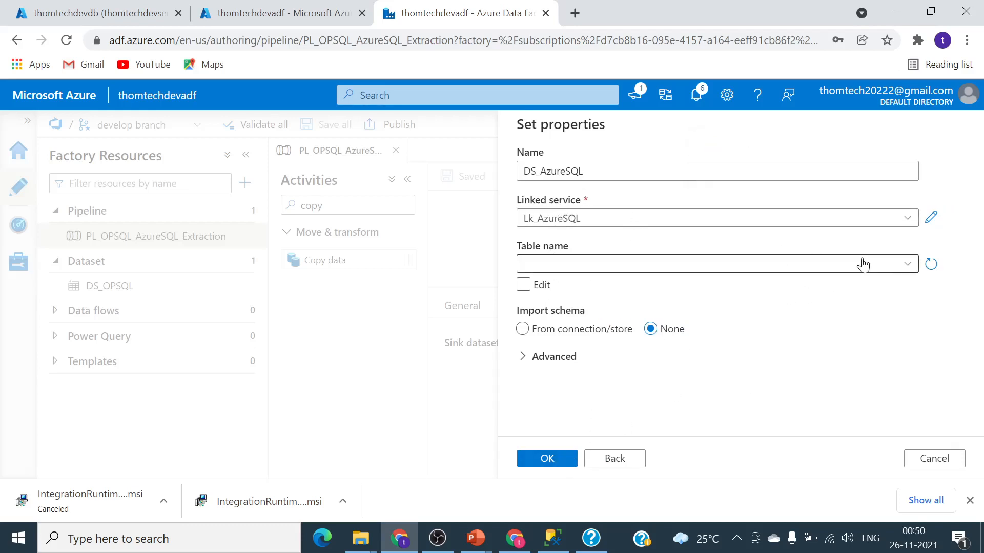
- Set the sink dataset's table to dbo.Employee with the schema imported from the connection/store, and confirm the dataset properties
click(903, 267)
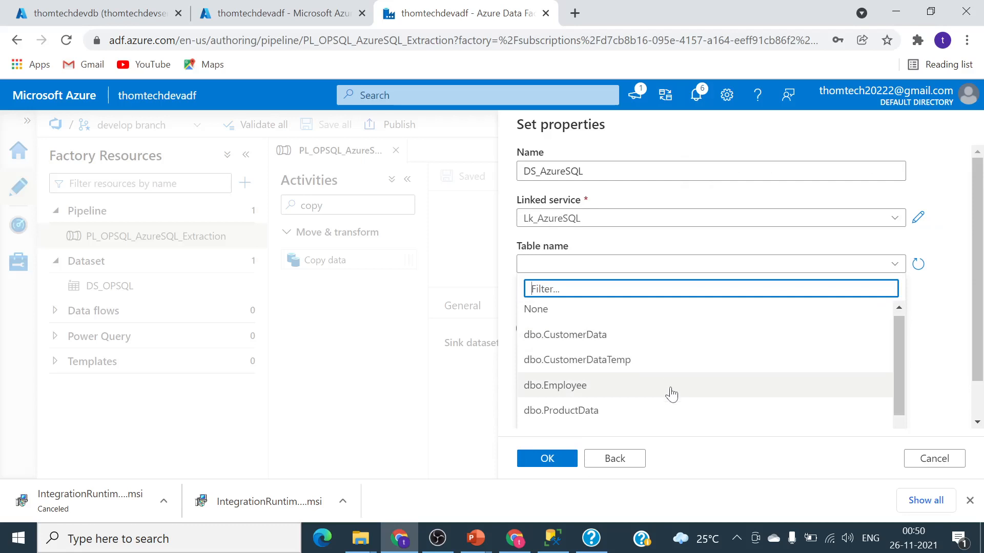
scroll(671, 394, down, 2)
click(615, 312)
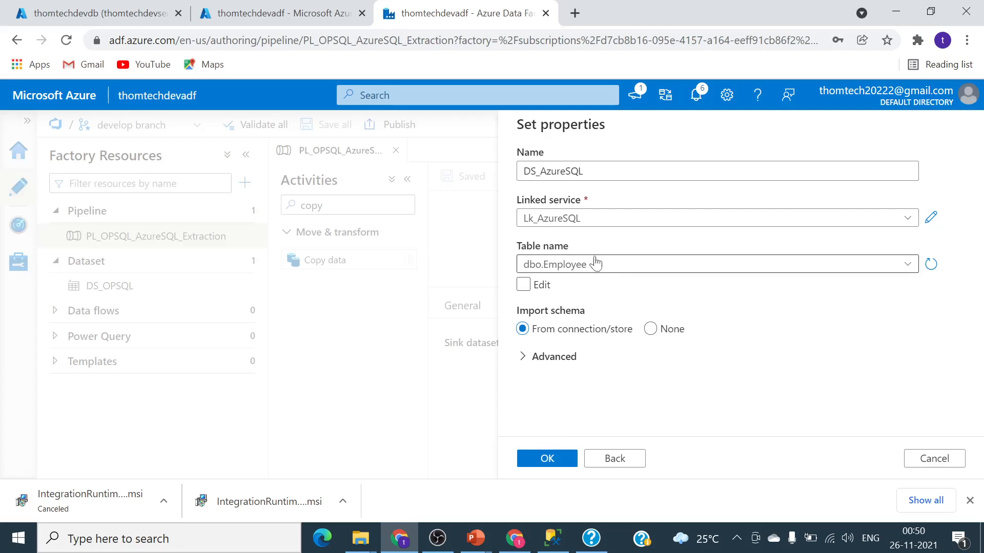
click(548, 461)
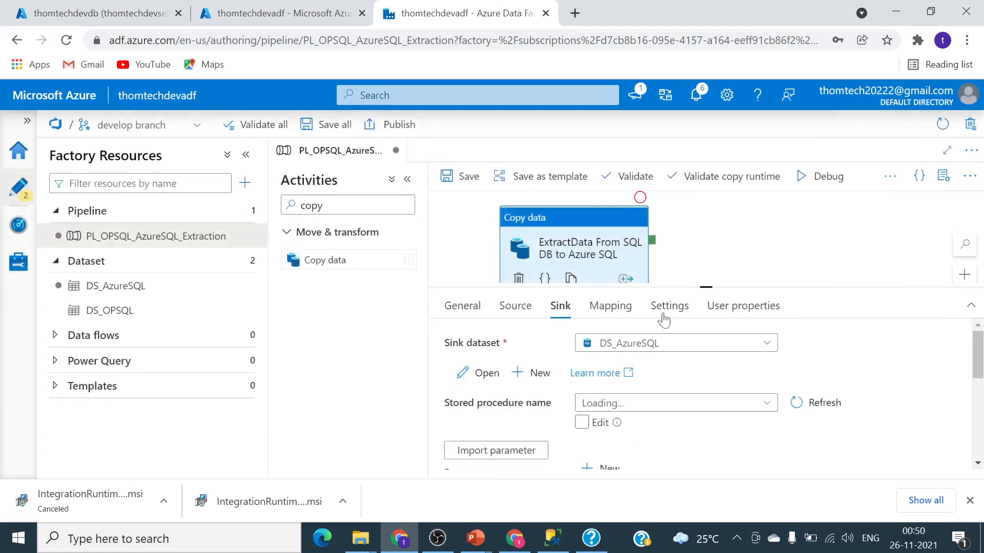
- Save all pipeline and dataset changes, and shift the copy activity slightly on the enlarged canvas
drag(707, 287, 707, 402)
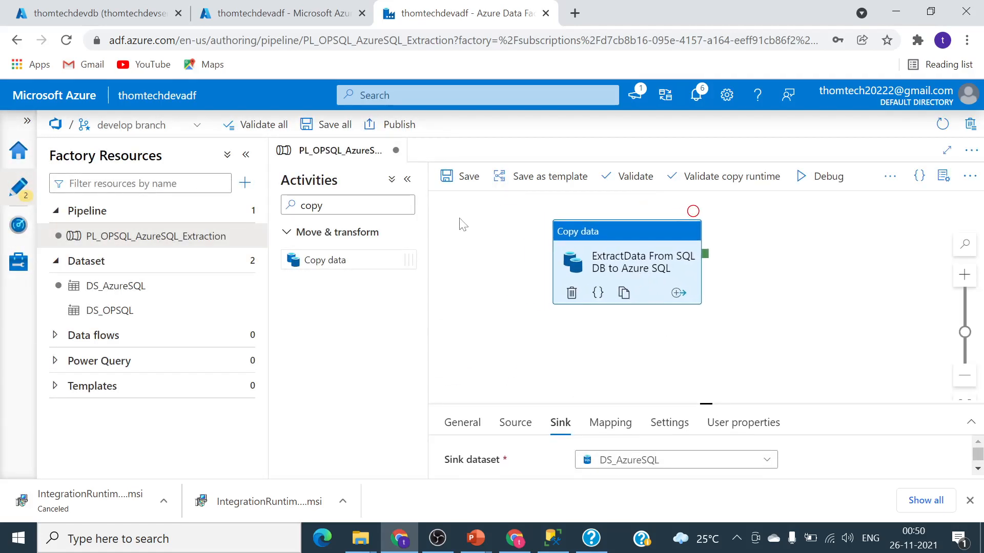
click(334, 129)
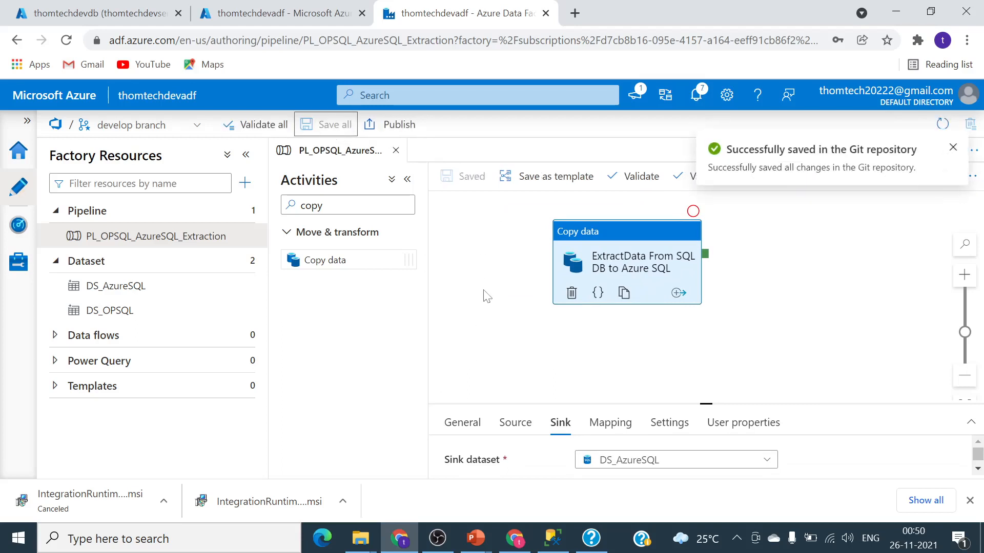
click(508, 295)
drag(584, 271, 610, 269)
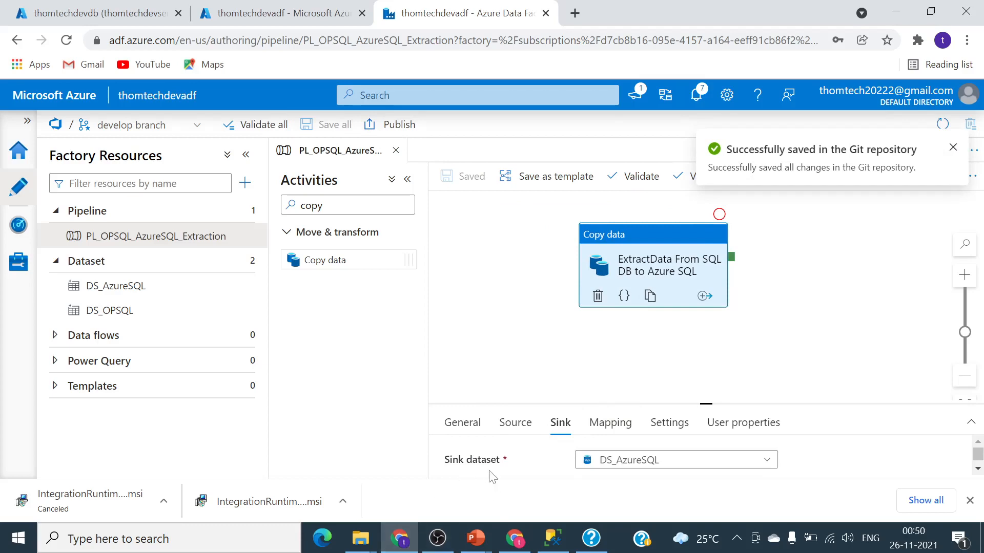
- Switch to SQL Server Management Studio and run the SELECT query on the Employee table in thomtechdevdb to check its contents
click(552, 540)
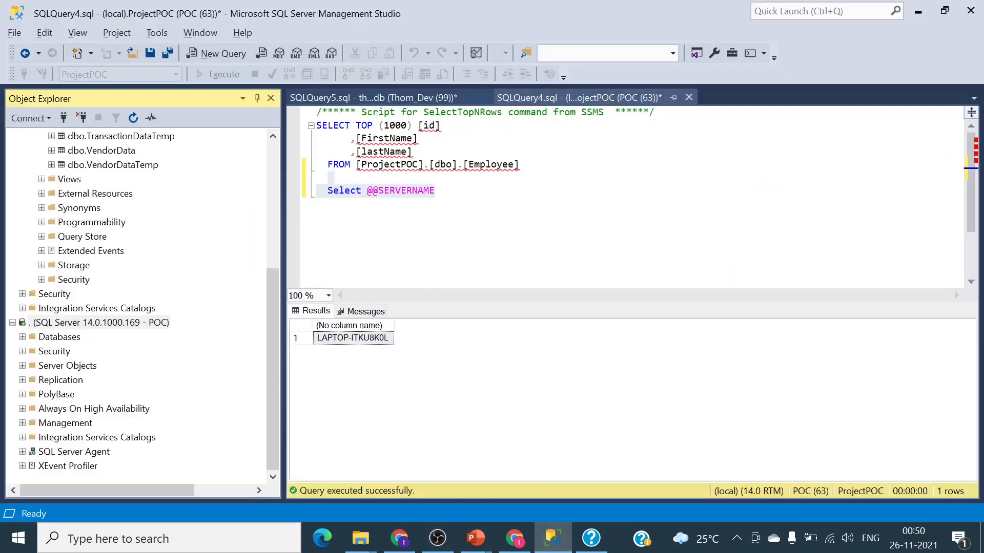
click(396, 98)
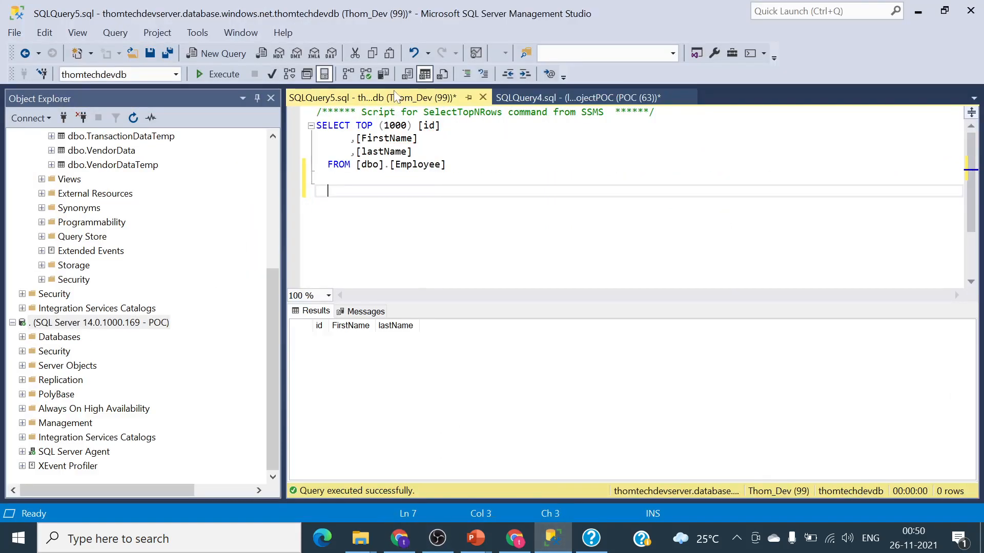
drag(327, 191, 316, 125)
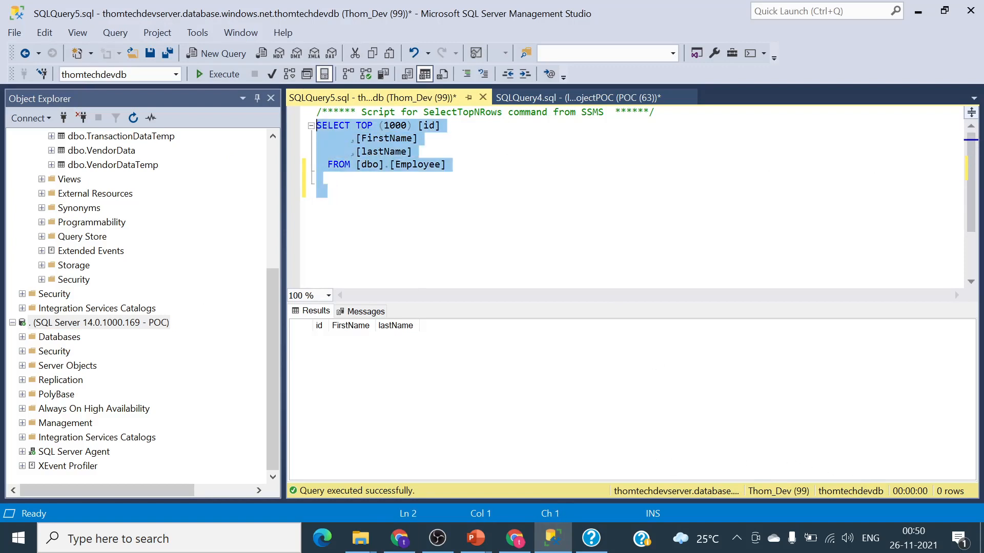
click(219, 74)
- Switch back to Azure Data Factory and start a debug run of the PL_OPSQL_AzureSQL_Extraction pipeline, enlarging its output area
click(399, 537)
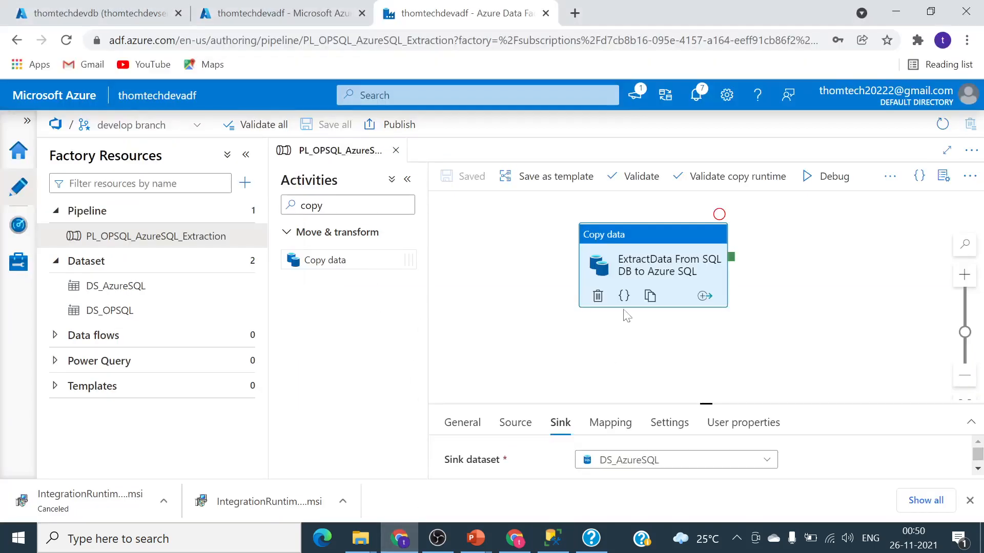
click(808, 229)
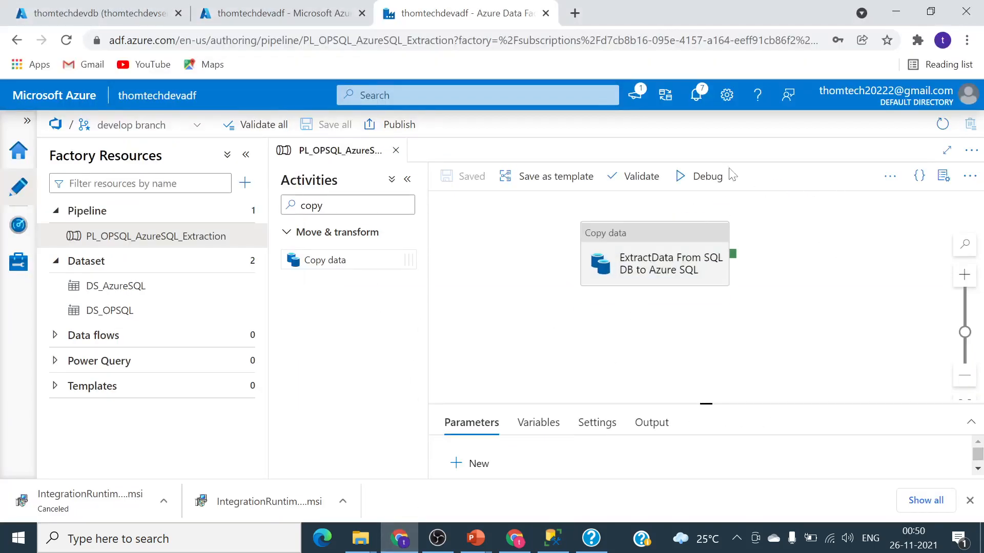
click(703, 176)
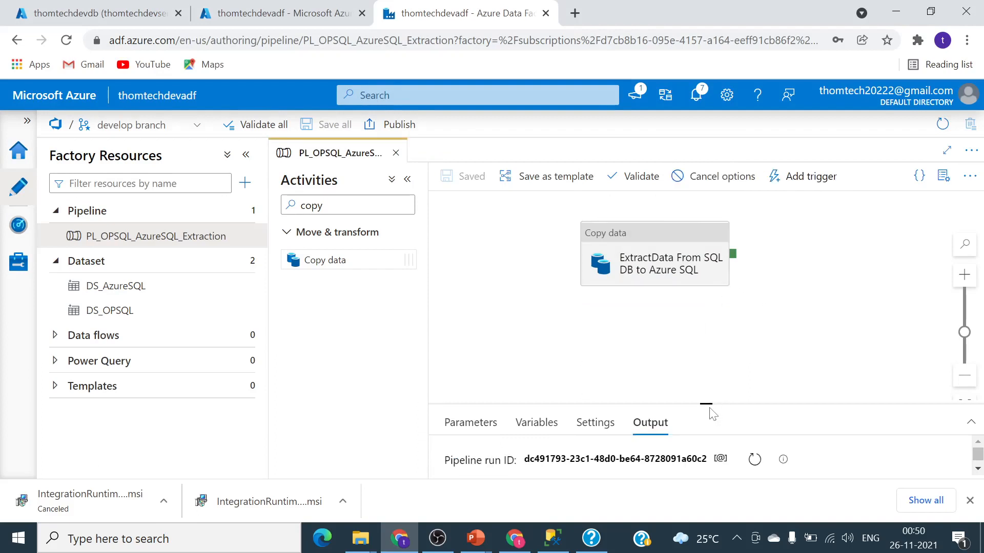
drag(706, 404, 683, 321)
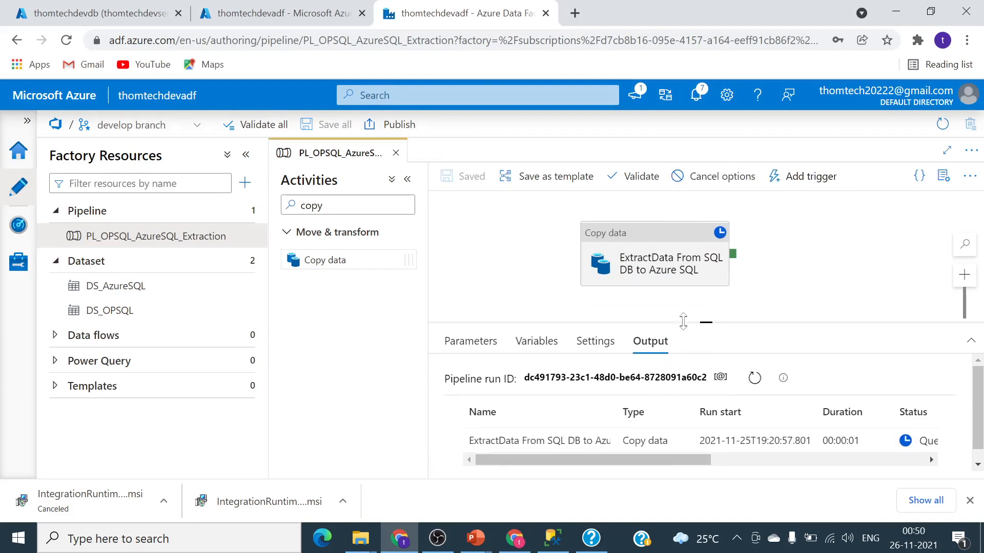
- Refresh the debug run's output until the copy activity finishes, checking its status and integration runtime
click(753, 379)
mouse_move(703, 459)
mouse_down()
mouse_move(726, 472)
mouse_move(693, 467)
mouse_up()
click(755, 378)
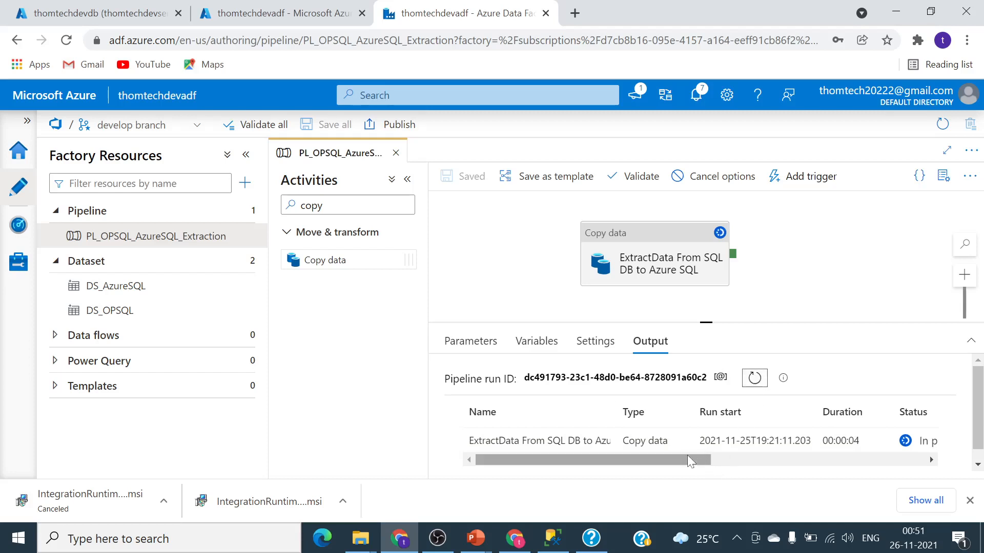
drag(687, 459, 763, 478)
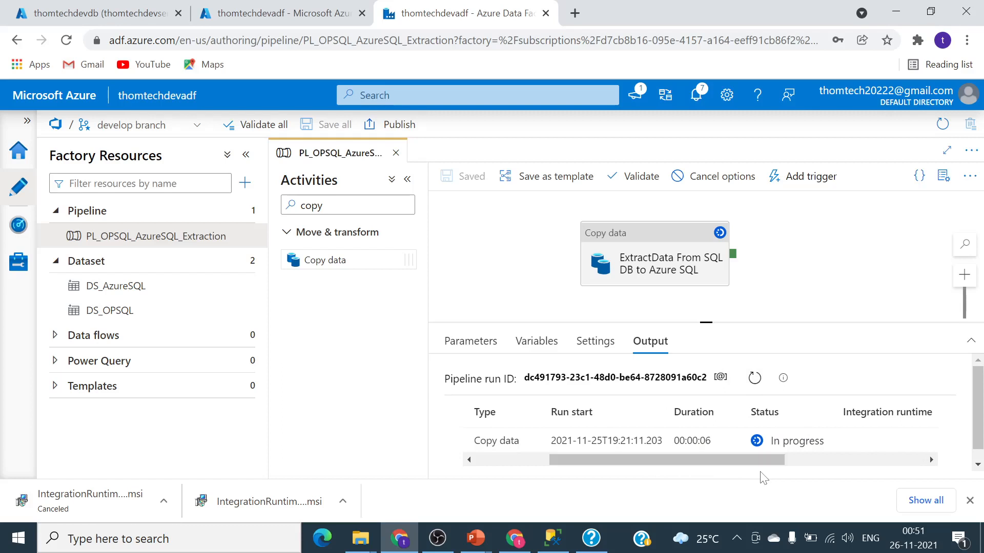
click(755, 379)
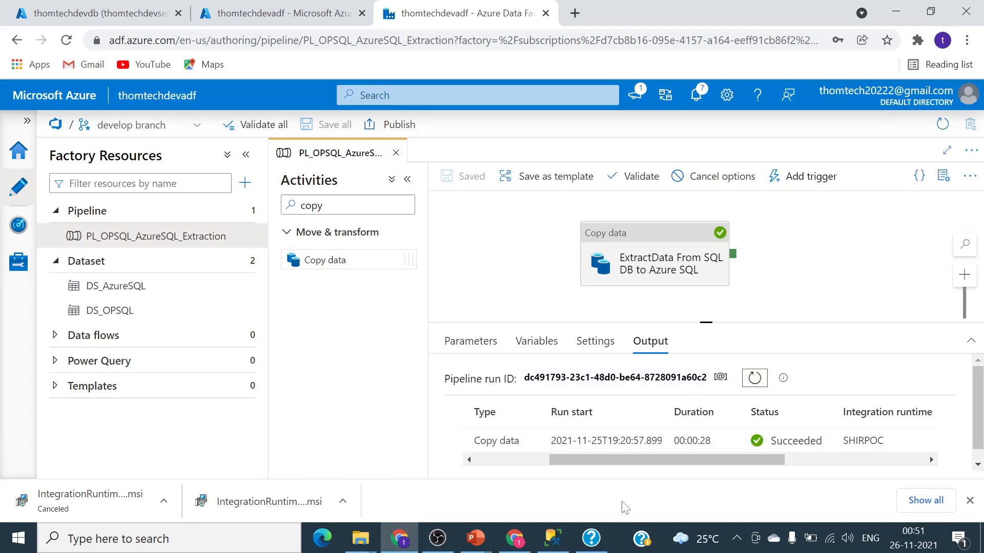
- Rerun the Employee query against thomtechdevdb in SQL Server Management Studio to check the copied rows, and return to Azure Data Factory
click(554, 538)
click(328, 191)
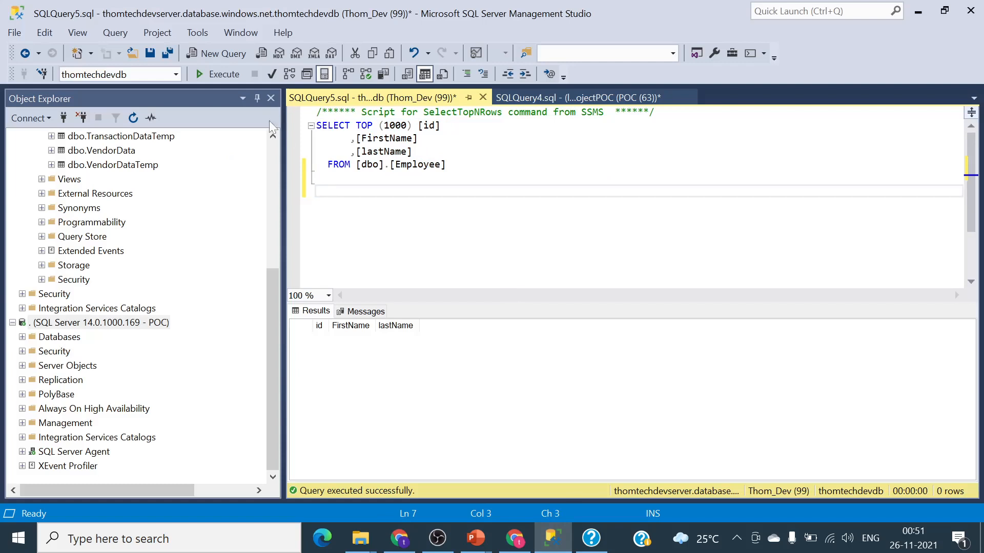
click(217, 75)
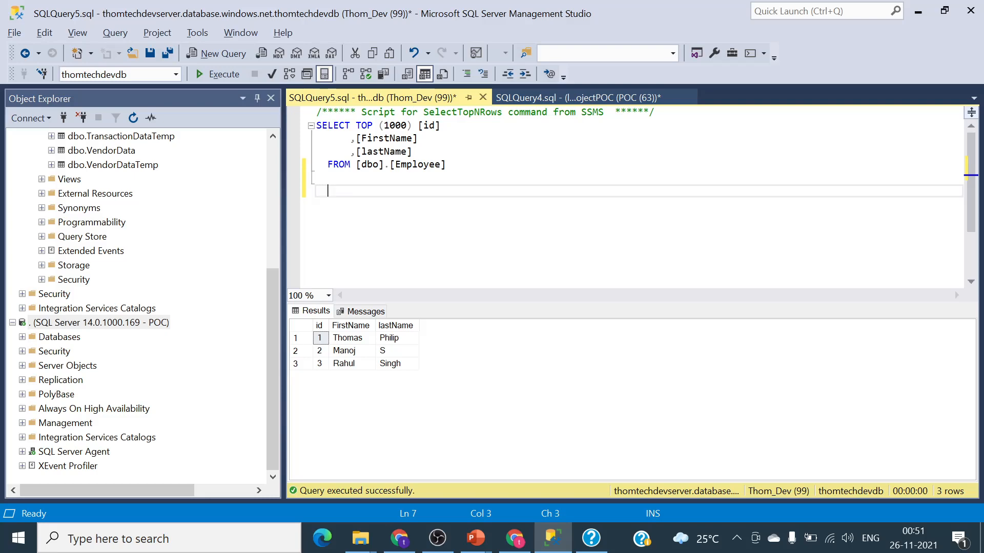
key(alt+Tab)
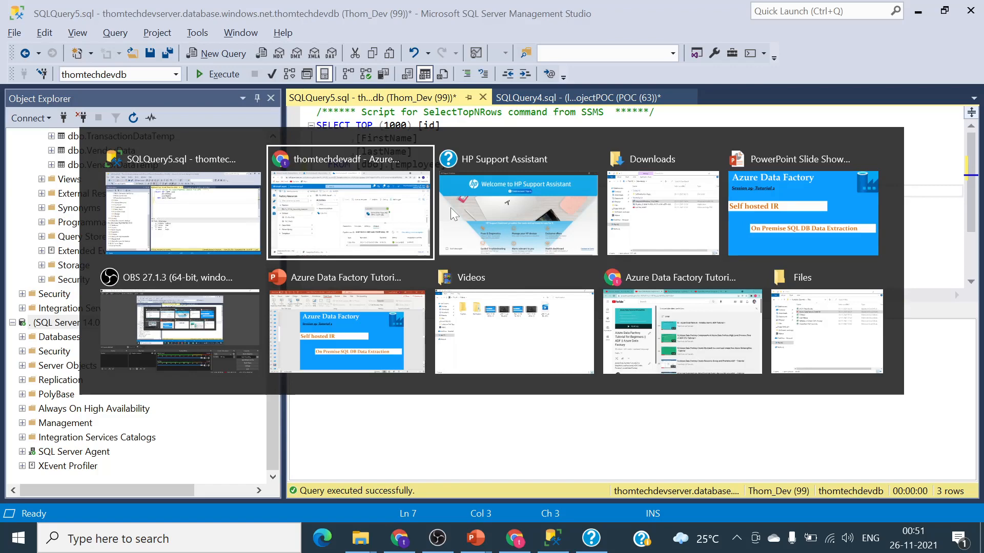